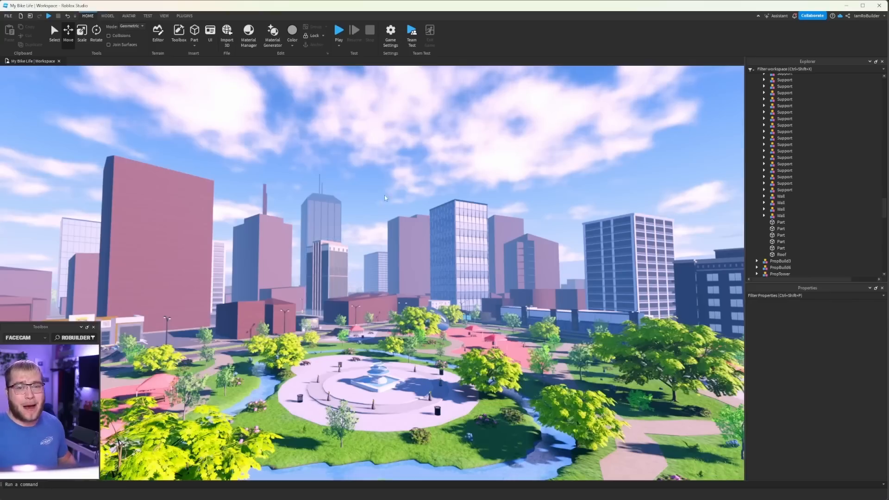
Step: Delete all stacked parts of the tall brick blockout tower behind the police station's parking lot
right_drag(357, 191, 357, 191)
key(w)
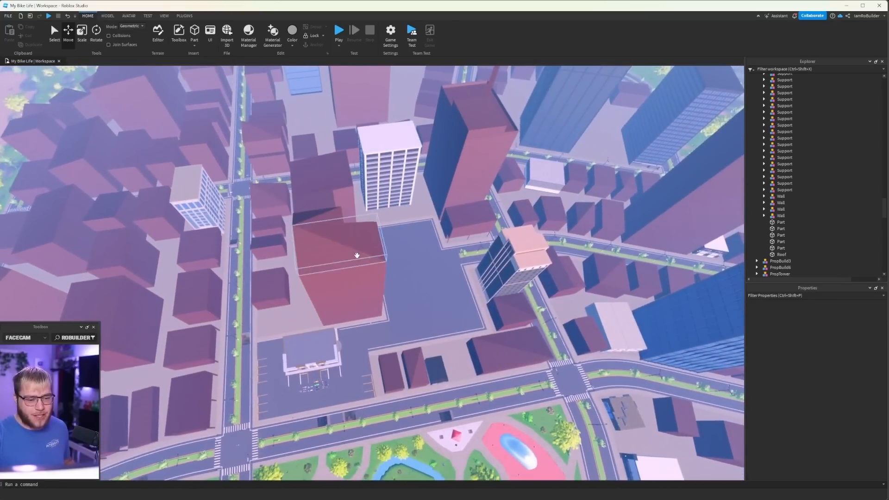
click(357, 250)
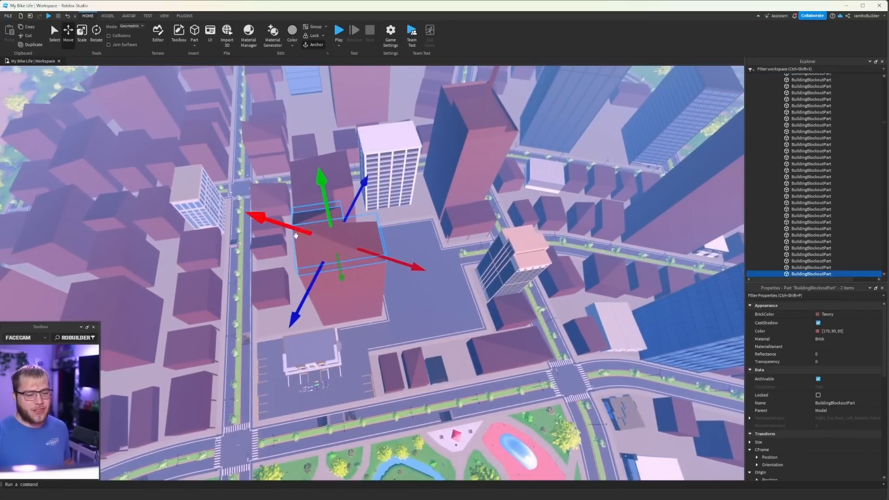
scroll(341, 274, up, 10)
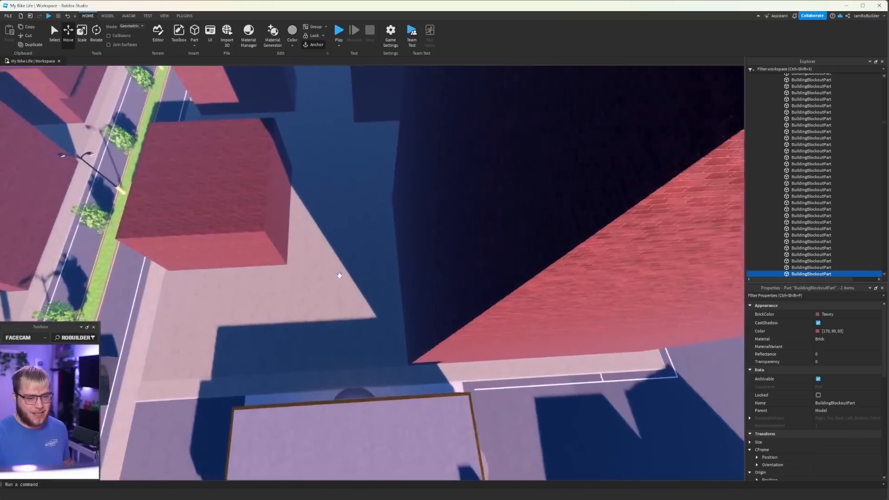
scroll(340, 274, down, 10)
right_drag(341, 273, 339, 276)
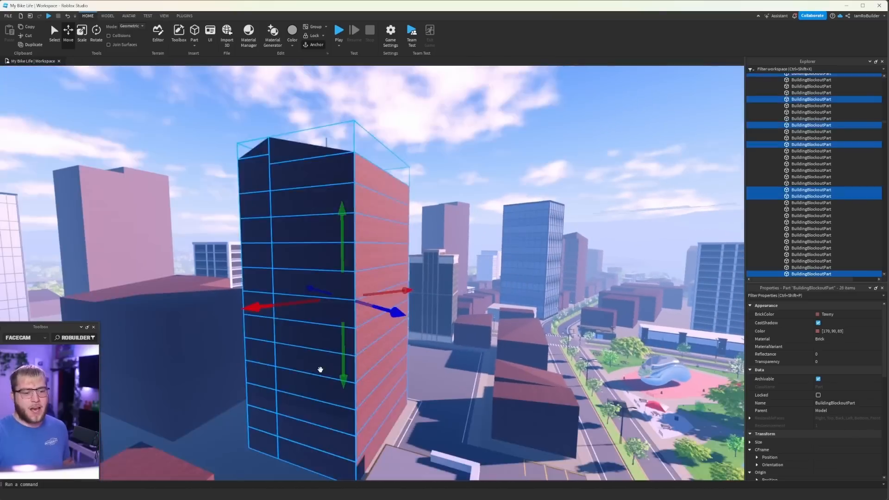
key(Delete)
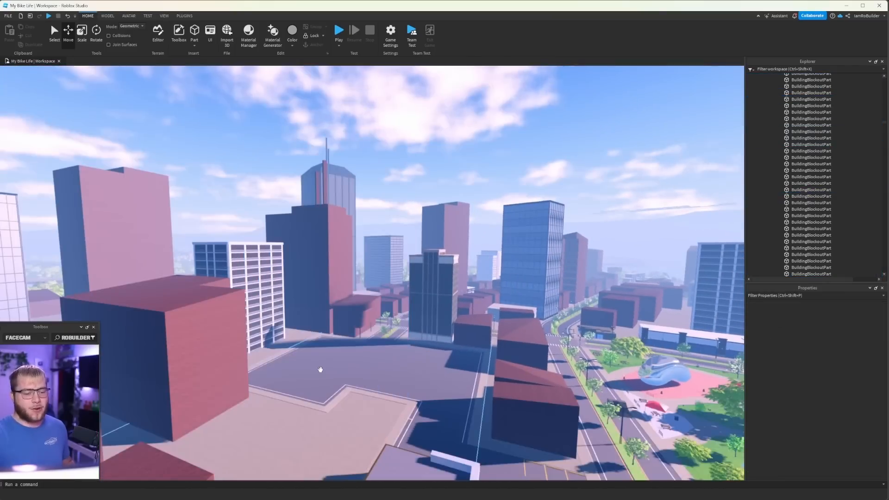
Step: Move the Skyscraper3 model from the offshore group of finished buildings onto the cleared city lot
right_drag(389, 326, 376, 320)
key(w)
scroll(388, 326, down, 5)
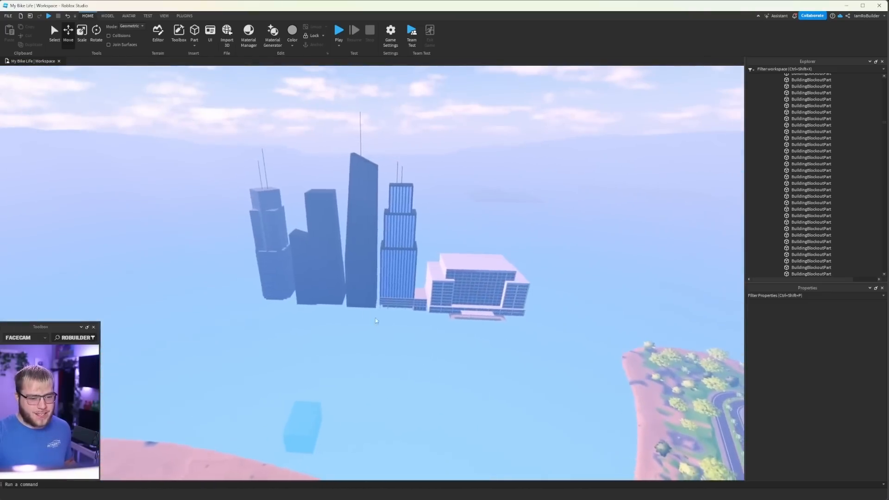
click(289, 268)
right_drag(289, 269, 272, 291)
drag(271, 290, 209, 302)
right_drag(333, 276, 333, 278)
key(w)
key(w)
key(s)
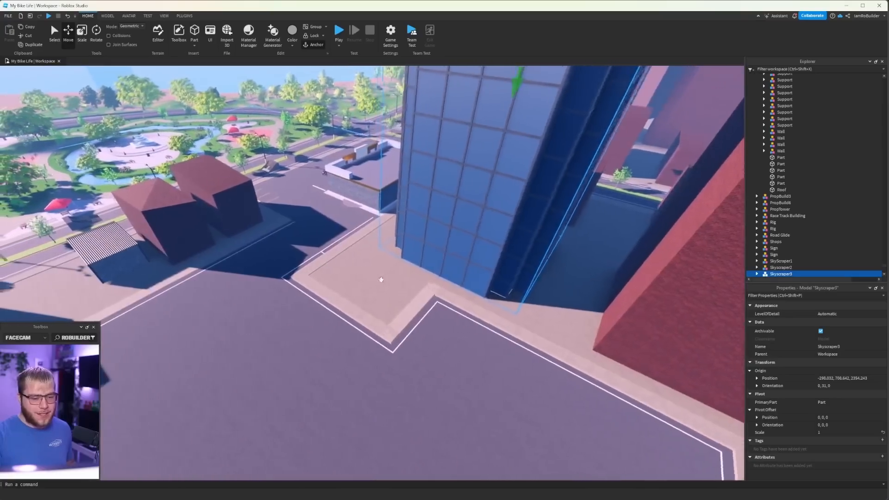
Step: Place the small shop model with the lit sign on the paved corner of the parking lot beside Skyscraper3
key(w)
key(a)
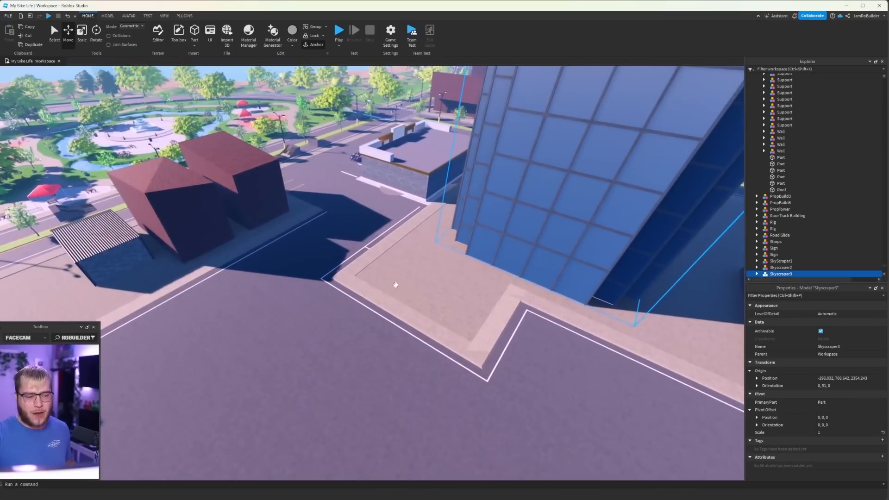
click(128, 252)
drag(418, 306, 490, 301)
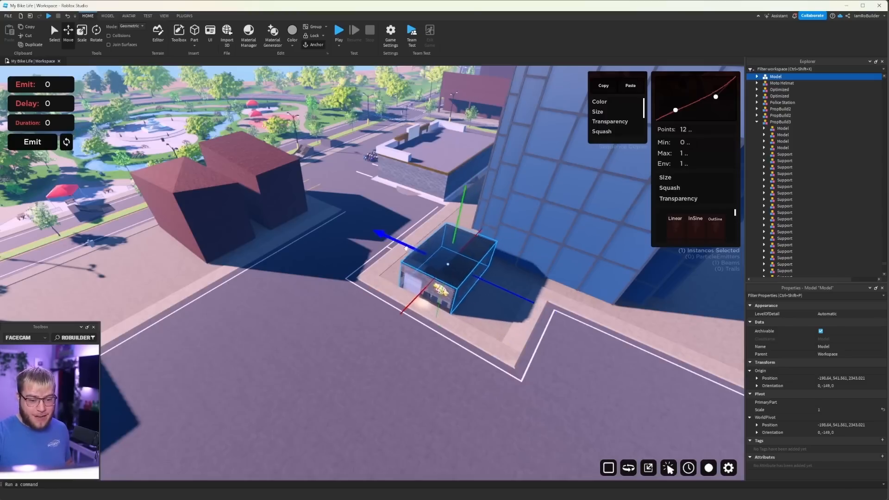
drag(407, 249, 391, 242)
scroll(446, 273, up, 5)
scroll(447, 274, down, 4)
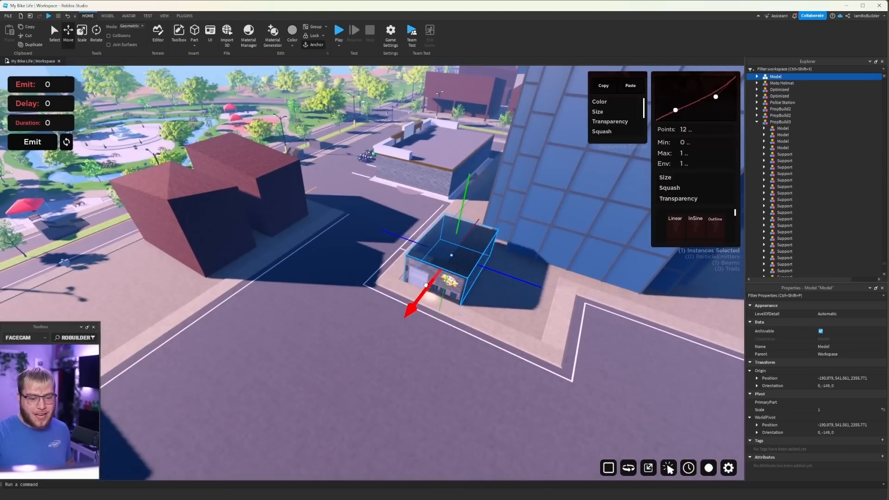
scroll(492, 288, up, 3)
Step: Bring the Skyscraper2 model from the offshore group into the downtown area beside Skyscraper3
click(499, 248)
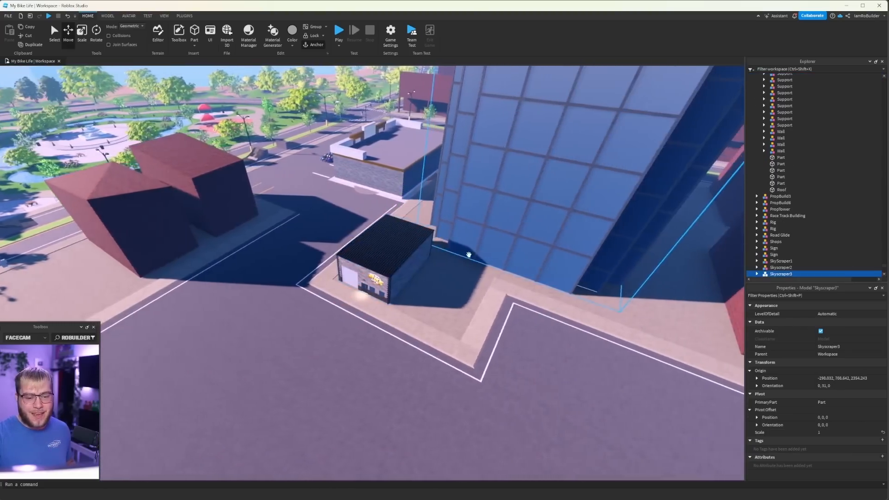
key(w)
right_drag(397, 272, 417, 233)
key(s)
click(417, 233)
key(w)
key(w)
key(d)
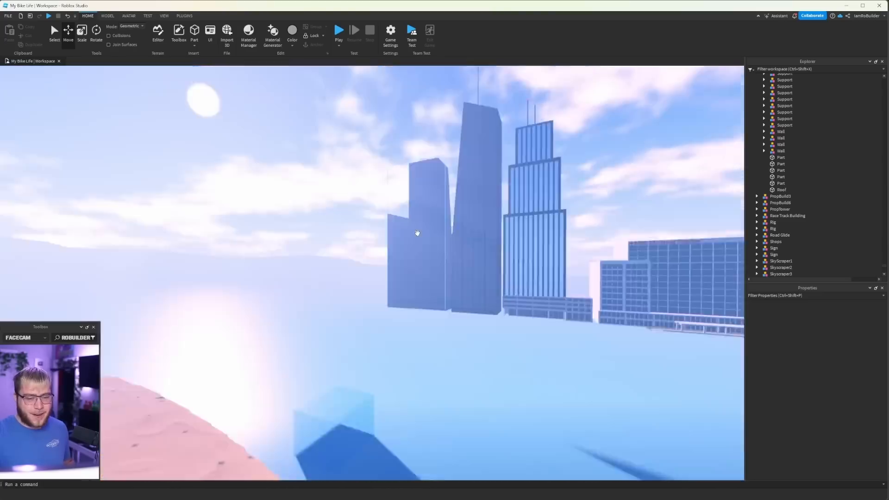
right_drag(417, 233, 417, 233)
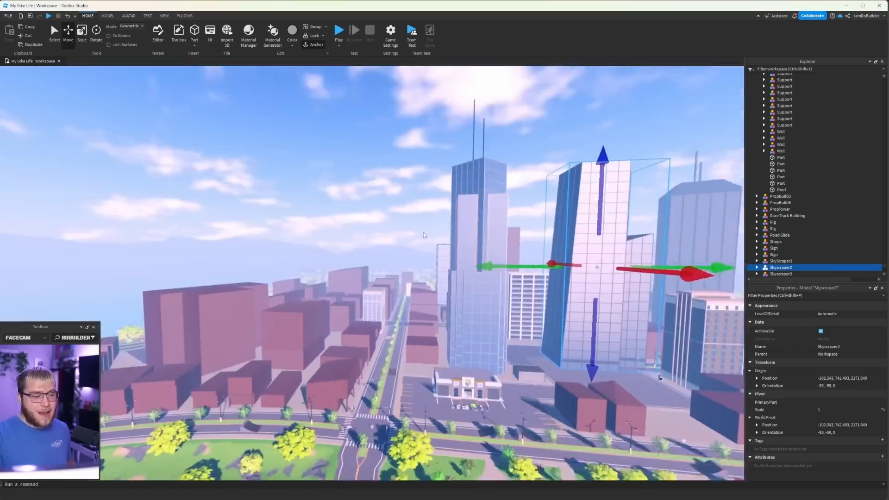
Step: Relocate Skyscraper2 to a city block farther east, along the tree-lined road toward the wooded area
right_drag(423, 232, 423, 232)
key(w)
key(w)
key(s)
click(412, 255)
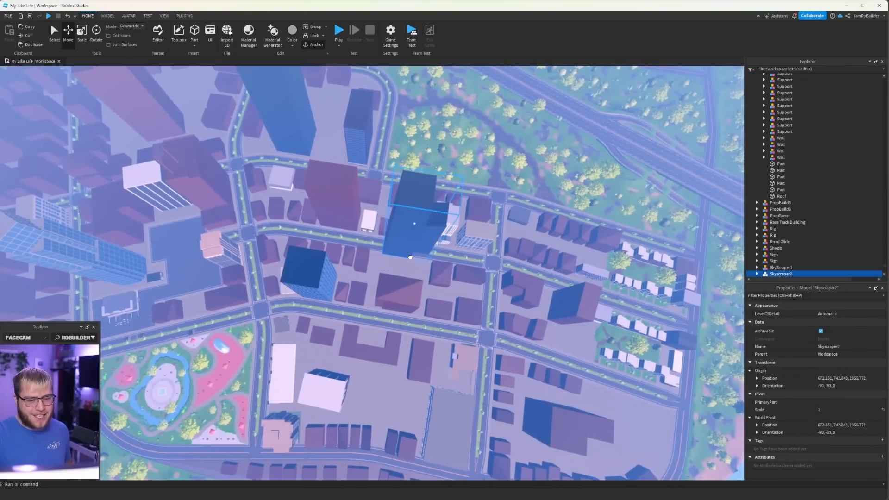
key(w)
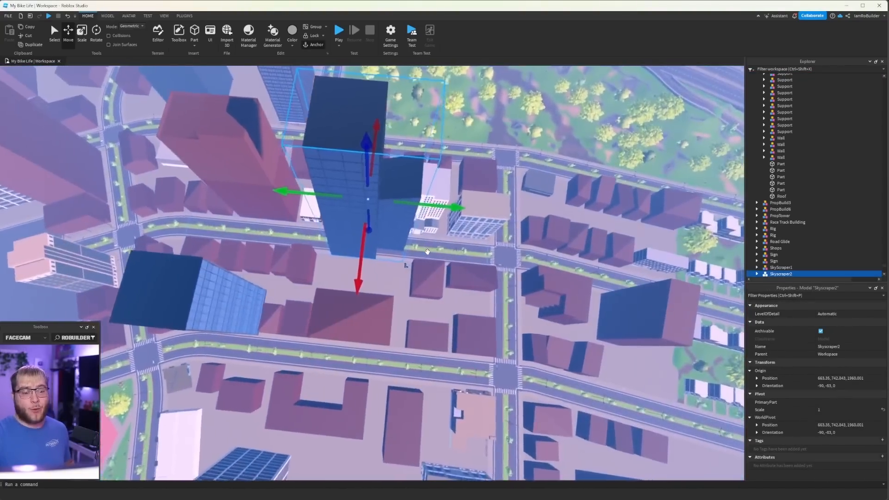
Step: Shift Skyscraper2 across to the neighbouring block so its base lines up along the street's sidewalk
right_drag(427, 252, 403, 117)
drag(398, 104, 295, 115)
key(w)
right_drag(433, 154, 433, 154)
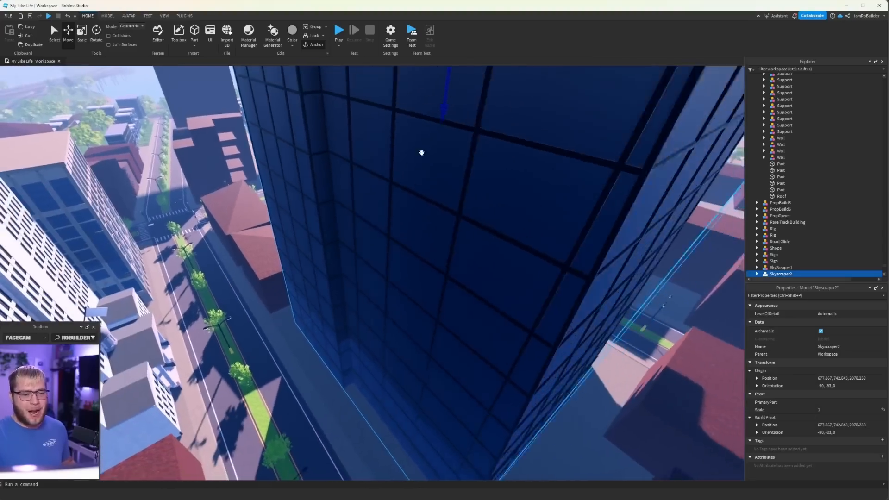
scroll(422, 153, down, 5)
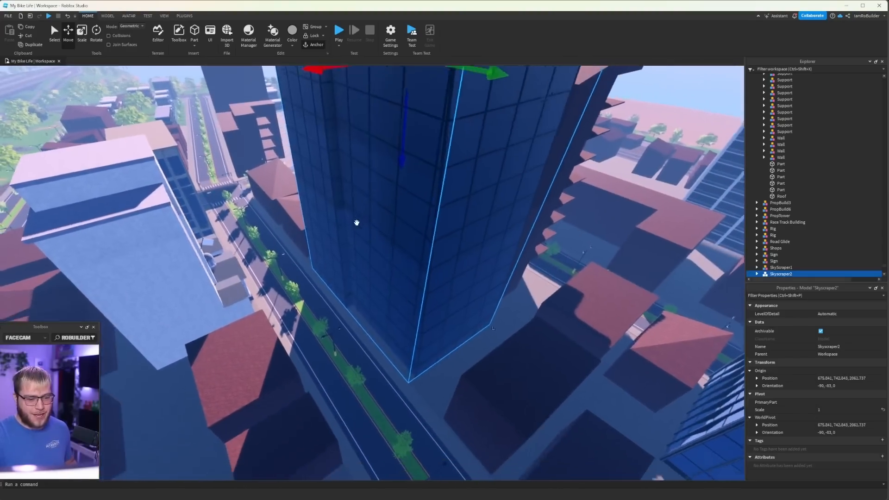
Step: Lower Skyscraper2 to a height position of 741.343 so its base meets the ground
right_drag(356, 223, 357, 223)
key(w)
key(s)
drag(344, 241, 342, 253)
right_drag(342, 252, 342, 252)
drag(305, 161, 305, 161)
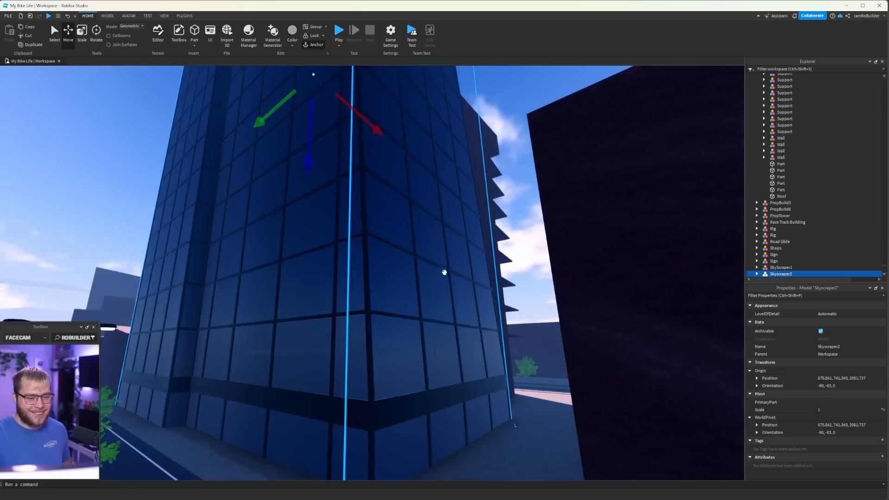
Step: Delete all stacked parts of the two-section brick blockout building beside the empty parking lot near the waterfront
right_drag(443, 284, 442, 283)
key(s)
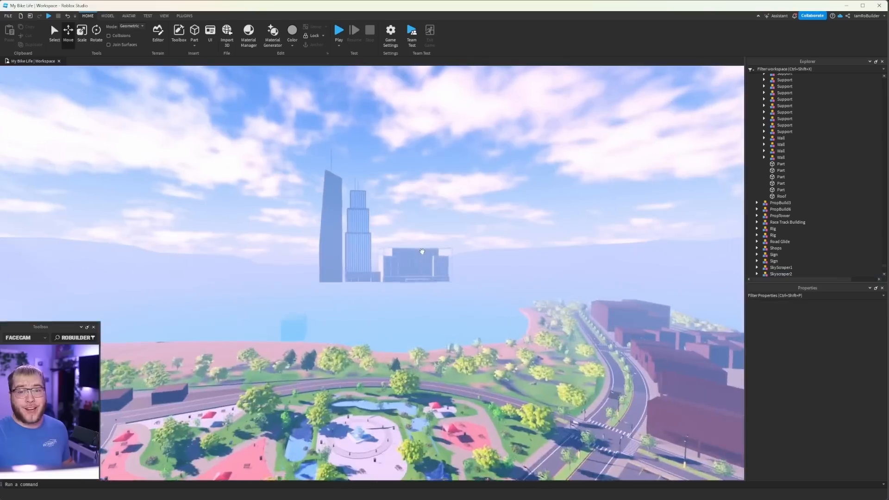
key(w)
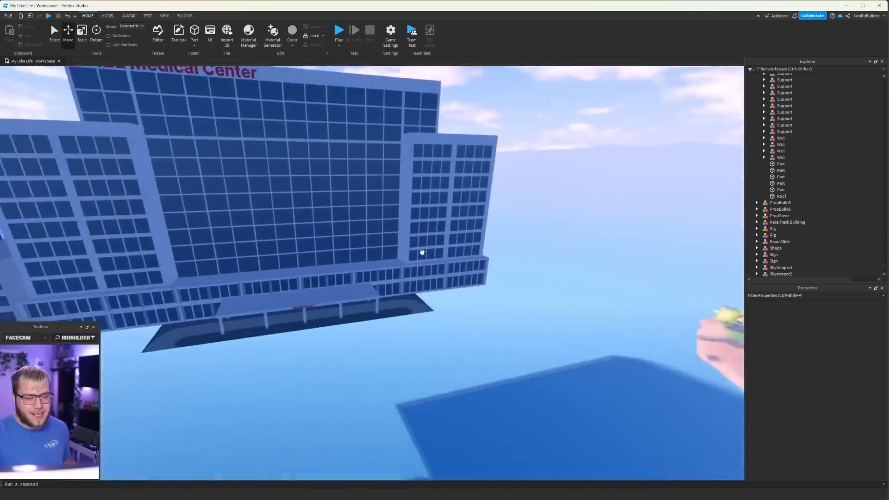
key(s)
right_drag(422, 252, 422, 252)
key(s)
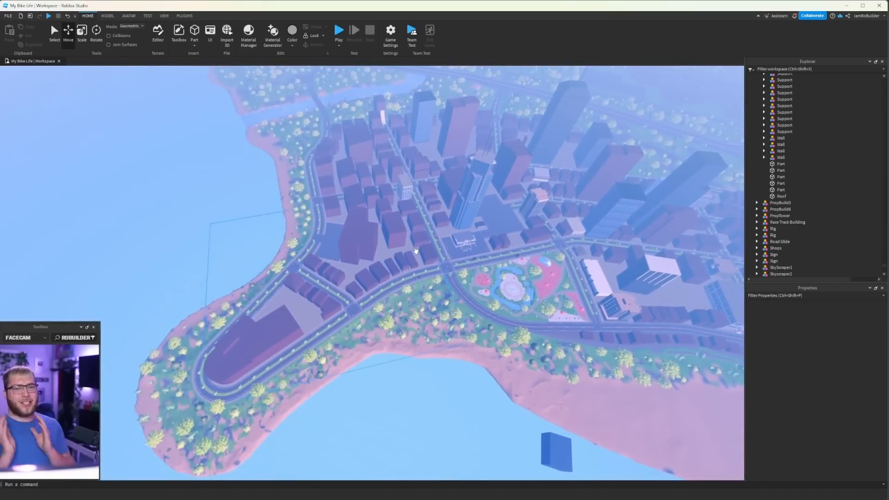
click(365, 233)
key(f)
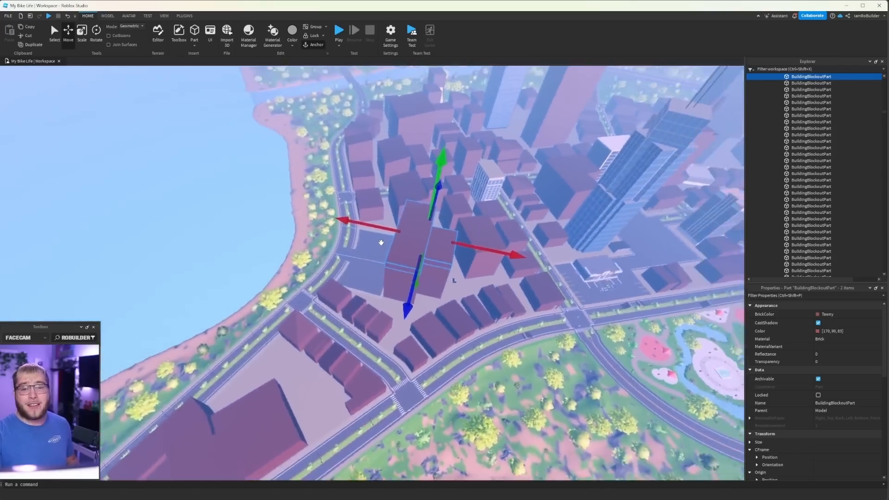
key(w)
right_drag(381, 242, 381, 243)
shift+click(393, 239)
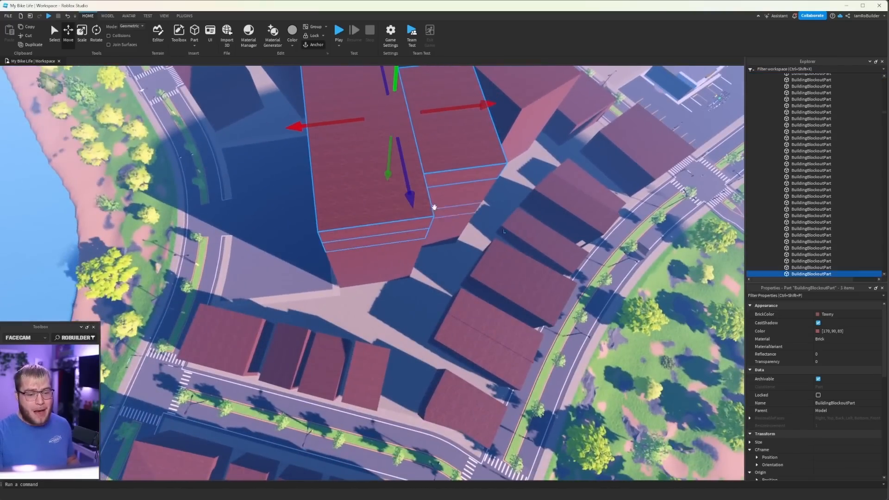
shift+click(449, 213)
shift+click(449, 220)
shift+click(453, 232)
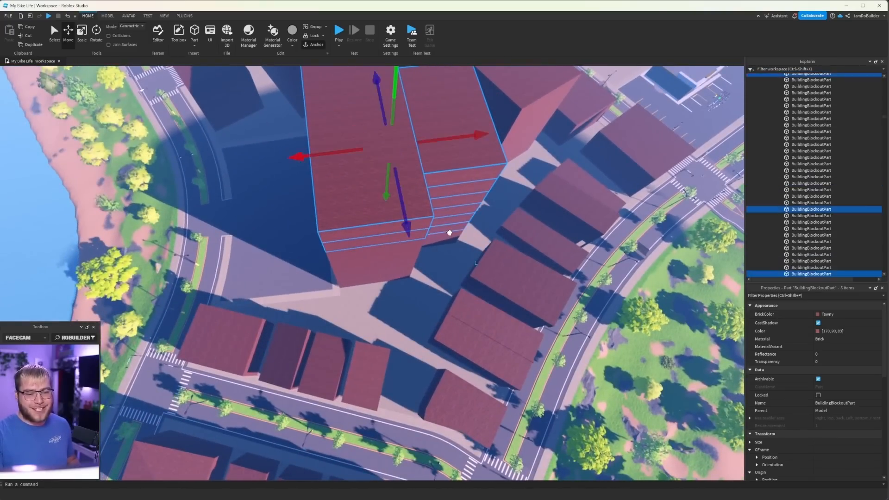
shift+click(448, 240)
shift+click(384, 259)
shift+click(383, 269)
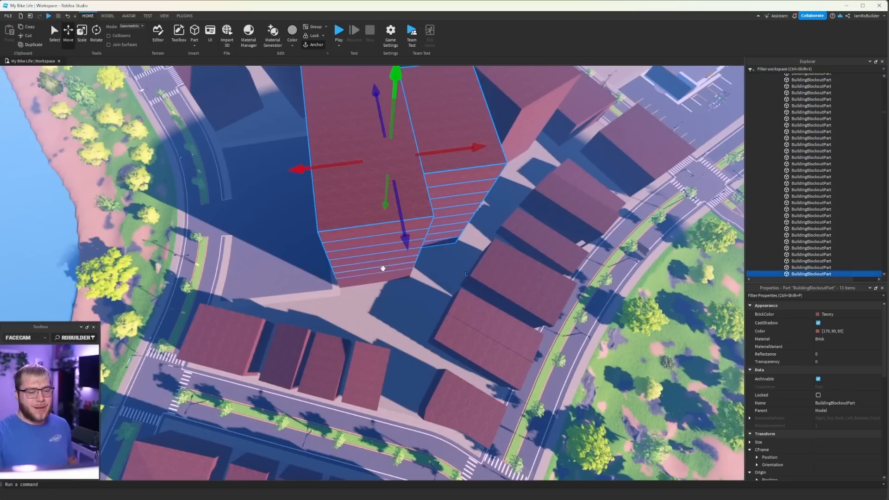
shift+click(385, 280)
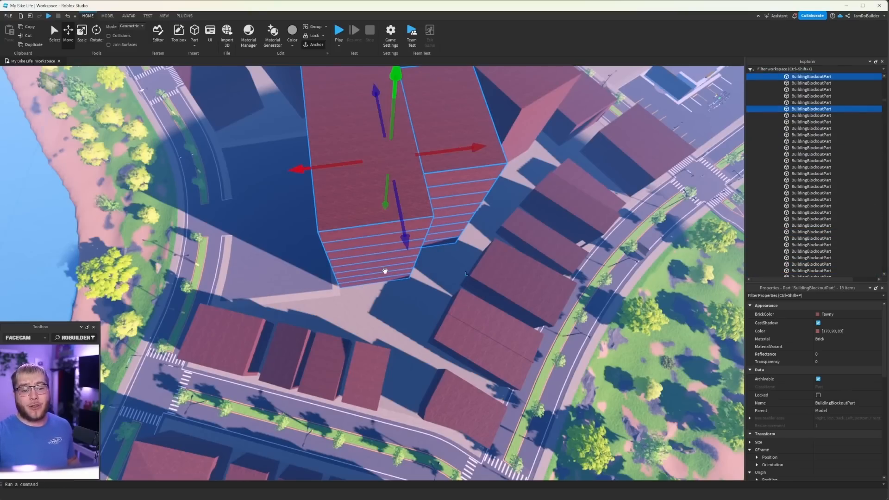
key(Delete)
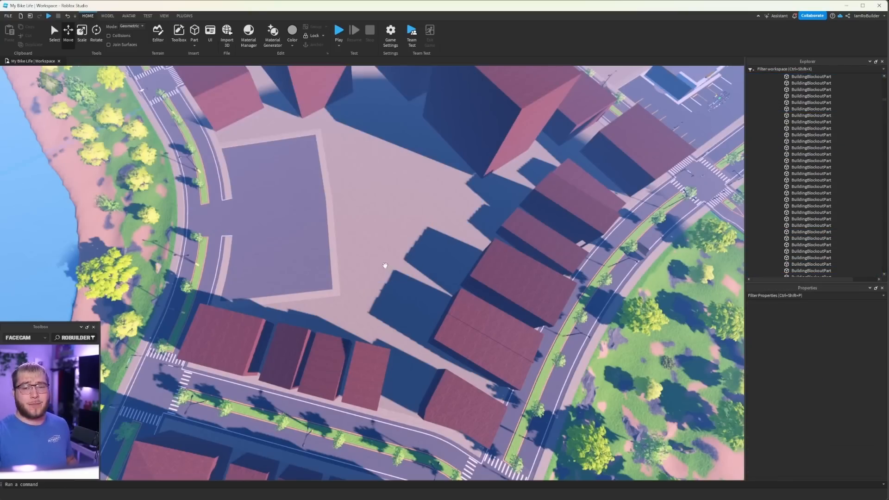
Step: Move the Hospital model from offshore onto the cleared waterfront lot and rotate its entrance toward the coastal road
right_drag(383, 241, 383, 241)
key(s)
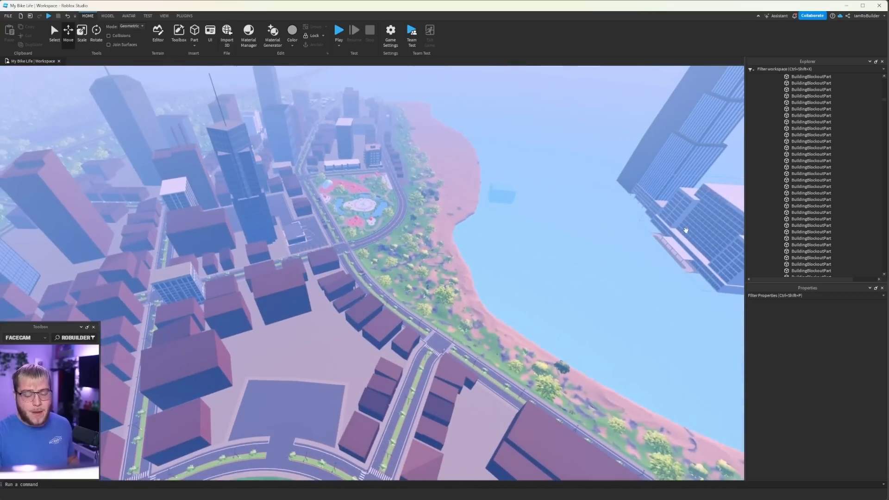
drag(687, 231, 286, 373)
key(r)
key(r)
key(r)
right_drag(286, 374, 286, 373)
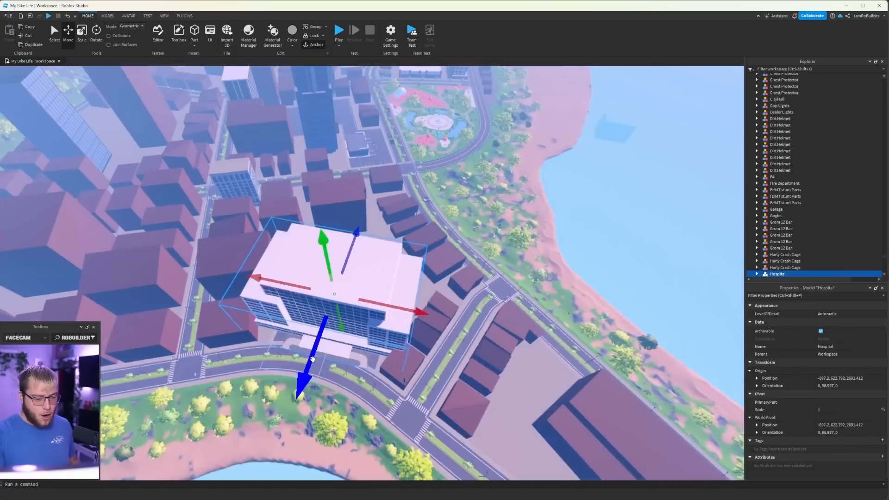
Step: Push the Hospital back behind the parking lot and lower it to a height position of 622.667
drag(318, 355, 341, 279)
scroll(385, 311, up, 10)
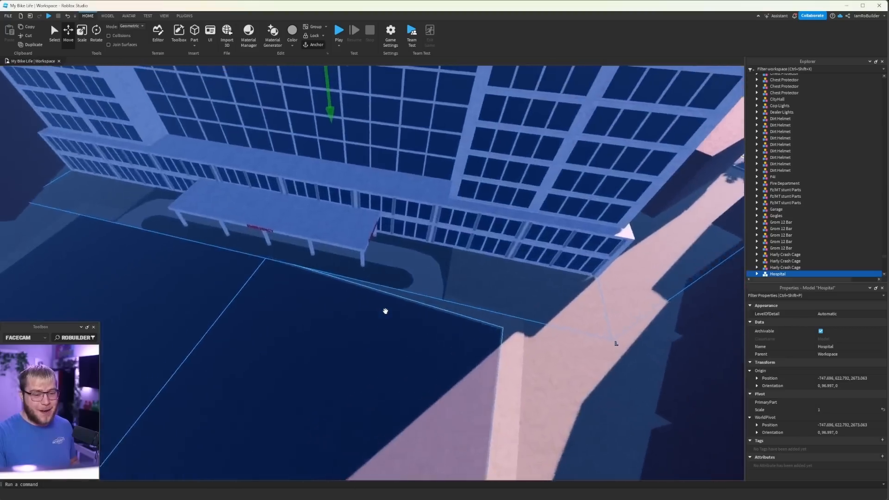
scroll(385, 311, up, 4)
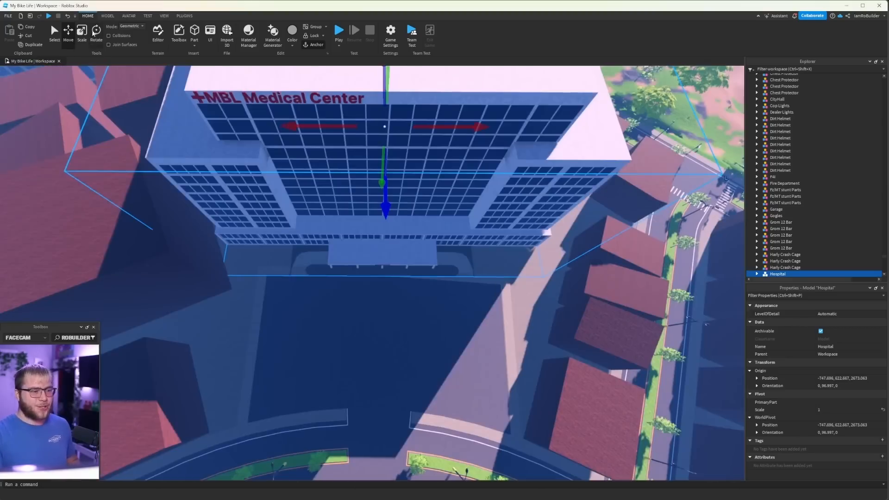
Step: Rotate the Hospital to a 95.082-degree orientation and nudge it into line with the parking lot
drag(404, 185, 402, 186)
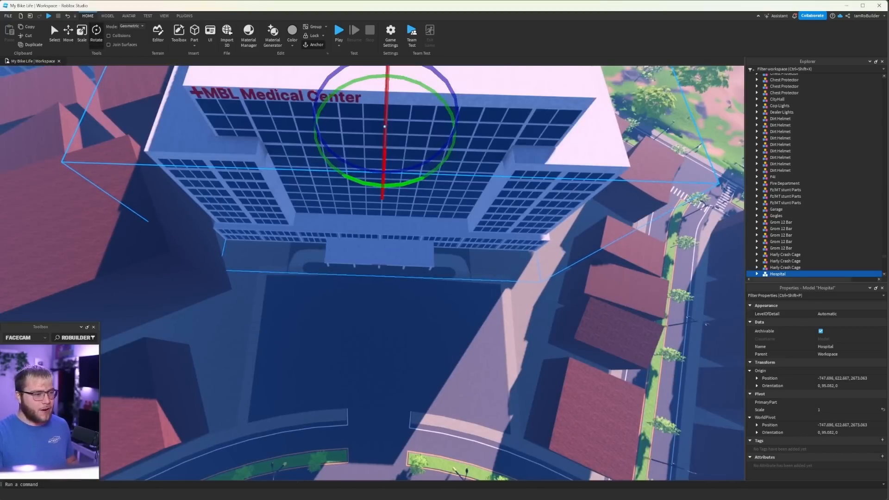
scroll(456, 224, down, 3)
right_drag(456, 224, 437, 204)
drag(437, 199, 440, 196)
scroll(407, 272, up, 10)
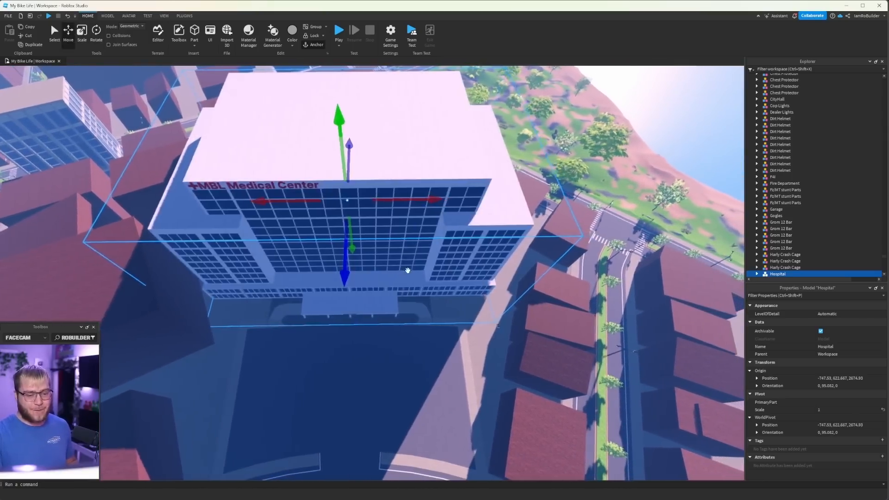
Step: Shorten the Sidewalk Concrete strip between the Hospital's driveway and the parking lot using the Scale tool
scroll(407, 272, up, 8)
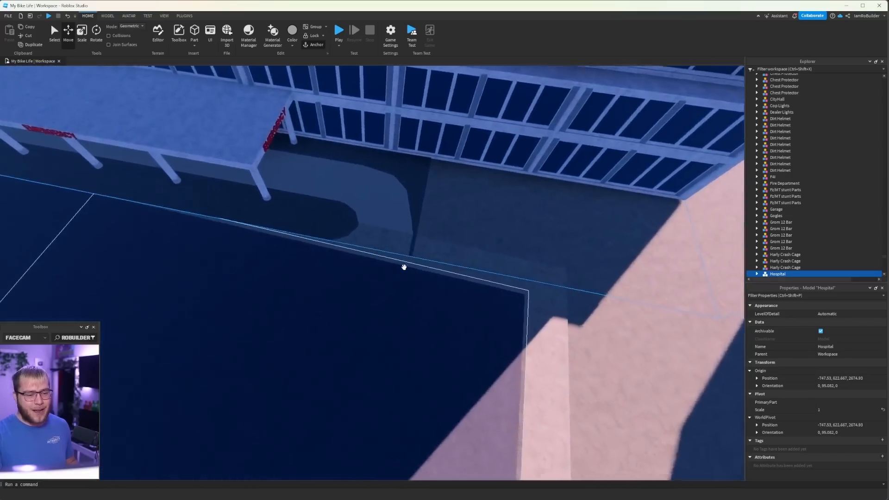
click(392, 244)
key(w)
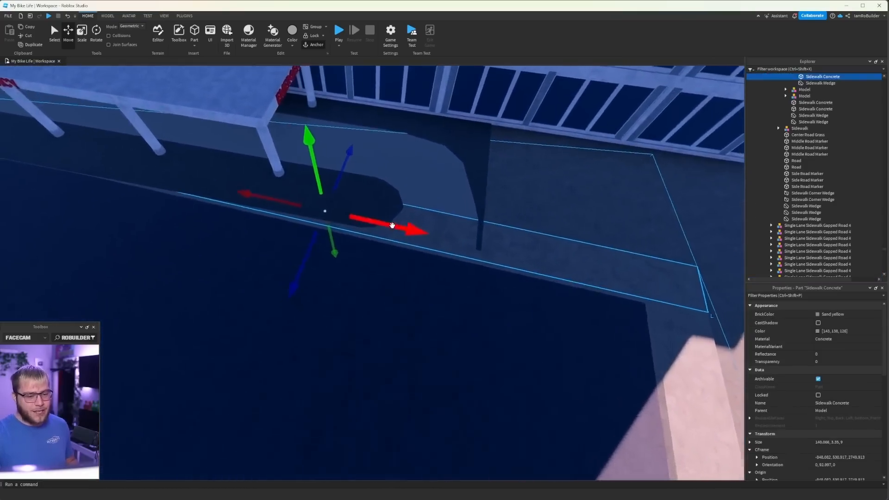
right_drag(393, 224, 394, 220)
key(s)
click(82, 35)
key(s)
right_drag(249, 222, 272, 199)
drag(272, 199, 320, 228)
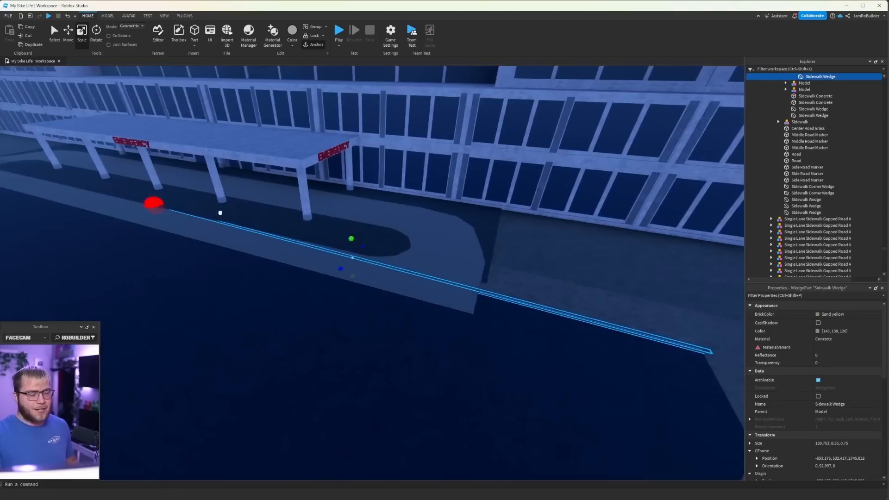
Step: Scale the matching Sidewalk Wedge edge strip to line up with the shortened concrete along the parking lot
key(w)
drag(218, 213, 366, 282)
key(w)
right_drag(383, 274, 383, 275)
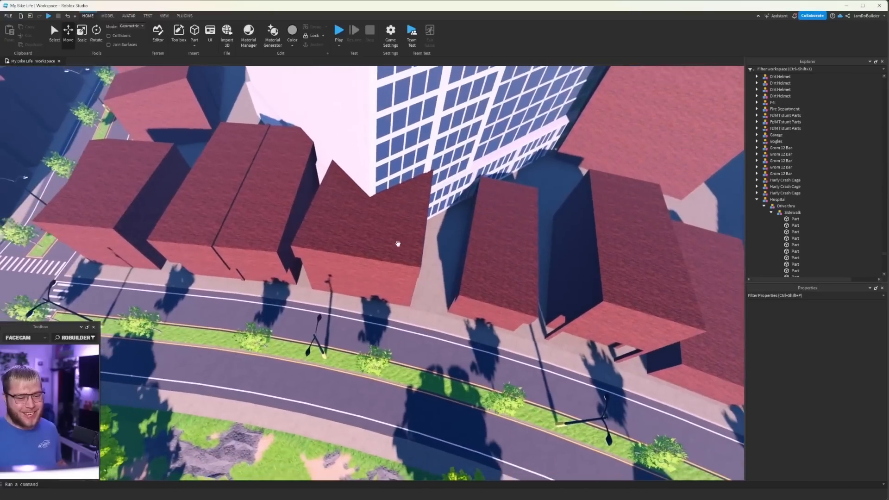
Step: Delete the two small brick blockout buildings between the Hospital's rear corner and the curved park road
click(403, 280)
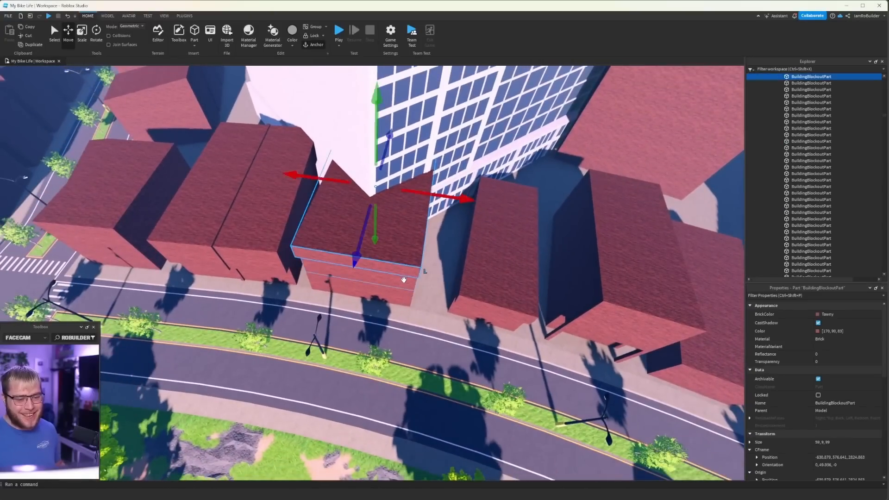
key(Delete)
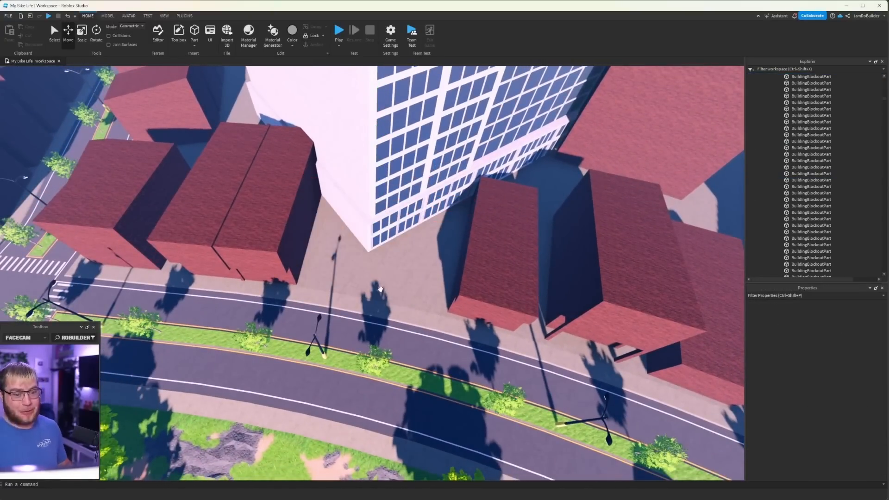
right_drag(368, 278, 295, 289)
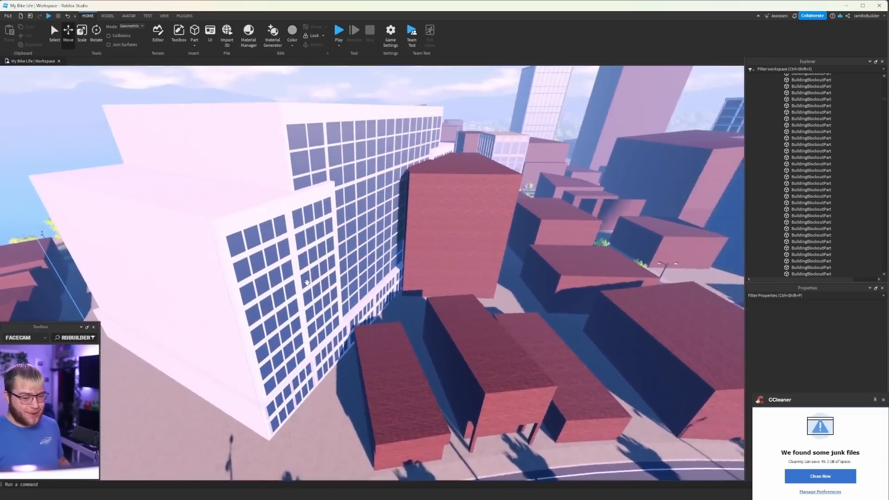
click(398, 401)
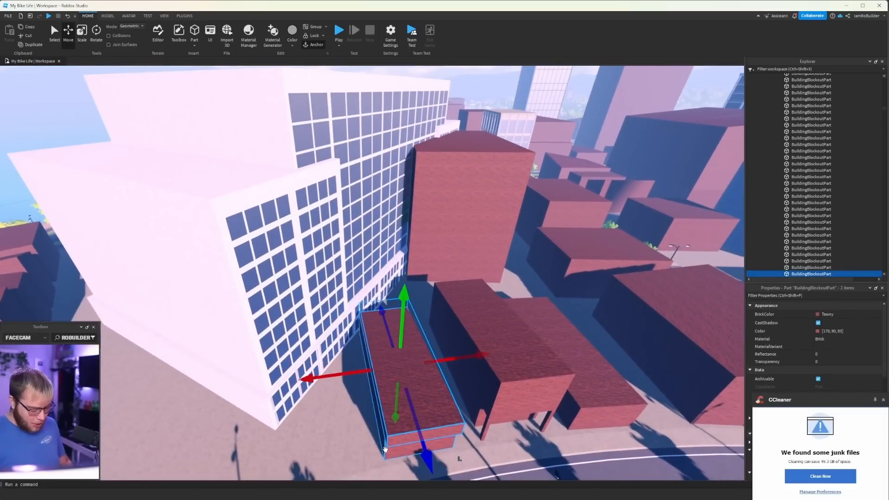
key(Delete)
scroll(394, 402, down, 10)
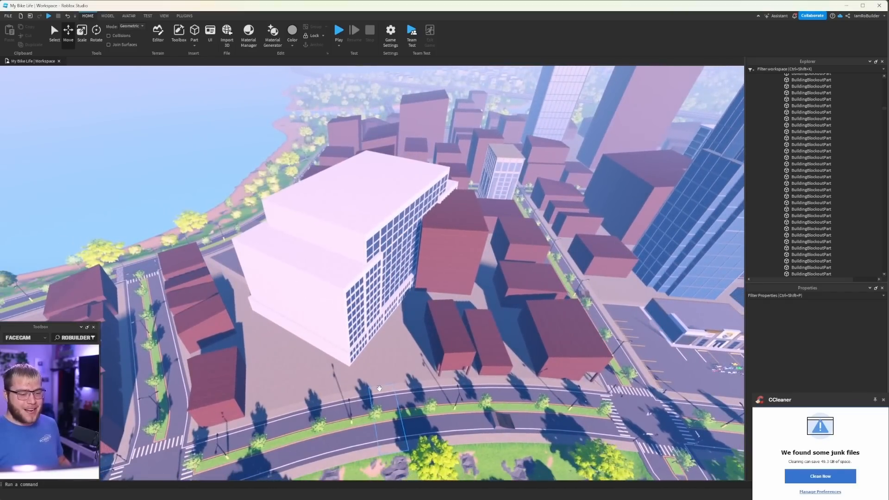
Step: Delete all stacked parts of the tall brick blockout building standing against the Hospital's rear windowed facade
key(d)
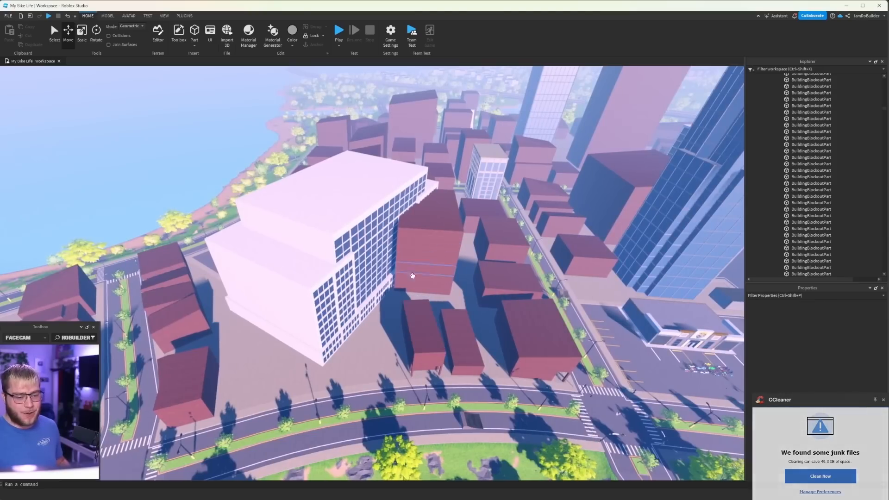
click(433, 236)
ctrl+click(440, 247)
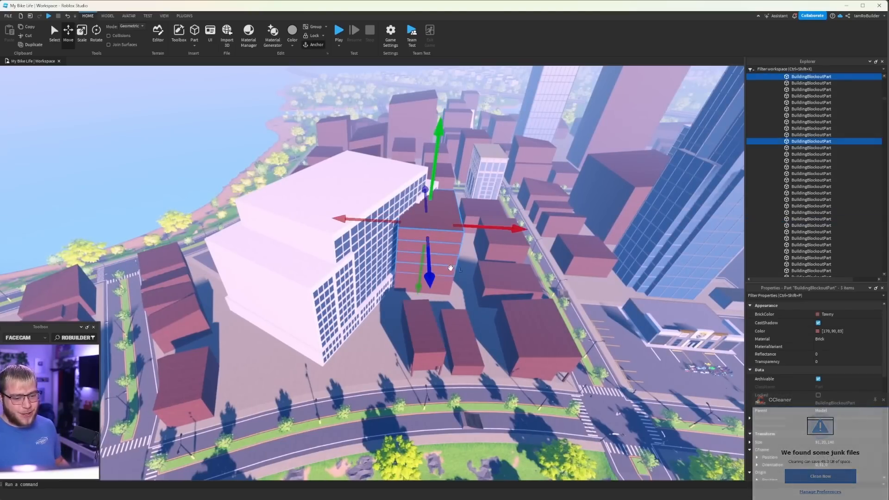
key(Delete)
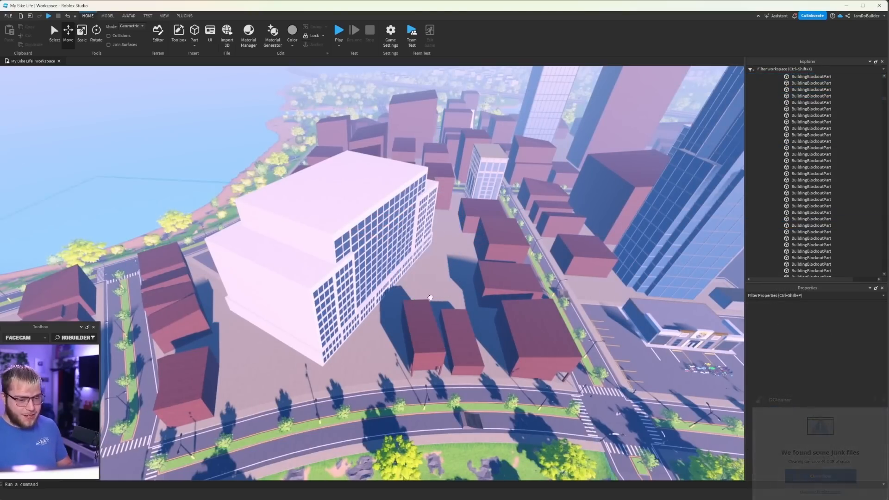
Step: Delete the stacked brick blockout building overlapping the Hospital's side wall near its far rear corner
right_drag(430, 301, 422, 281)
key(w)
key(s)
click(404, 319)
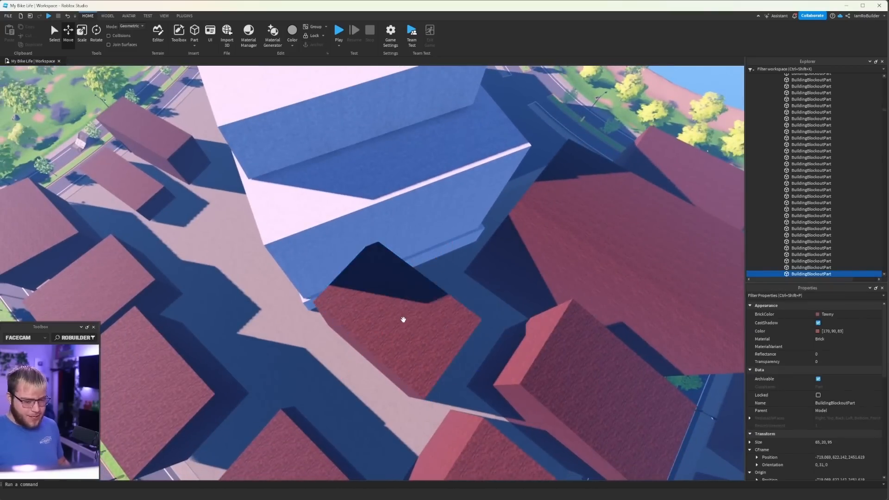
click(404, 319)
right_drag(403, 320, 390, 299)
key(w)
key(s)
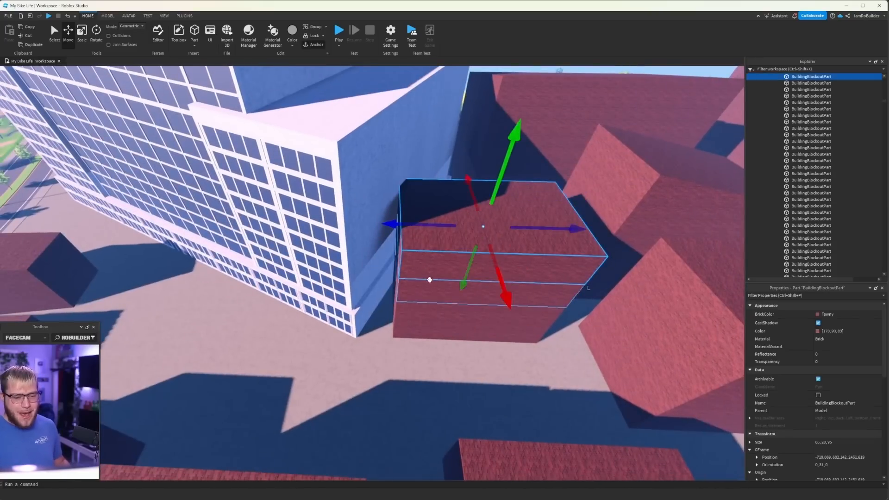
key(Delete)
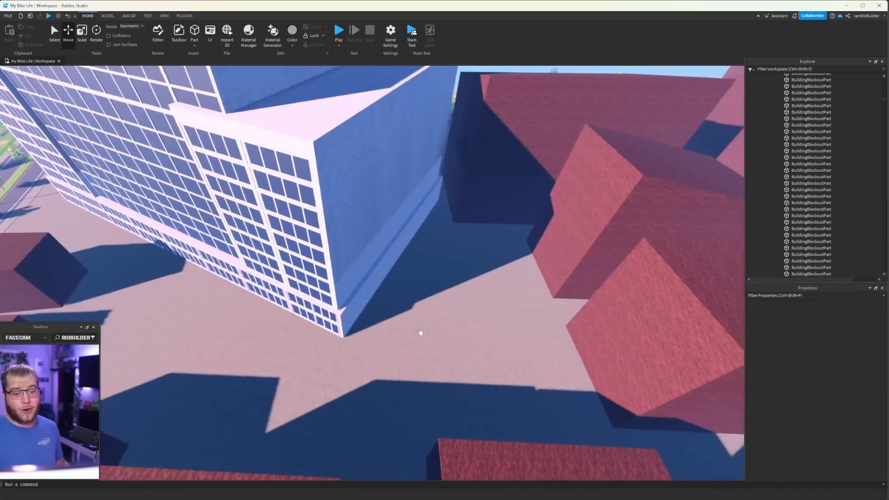
Step: Delete the three-section brick blockout building on the roadside corner beside the Hospital's parking lot
key(w)
right_drag(421, 333, 426, 213)
key(w)
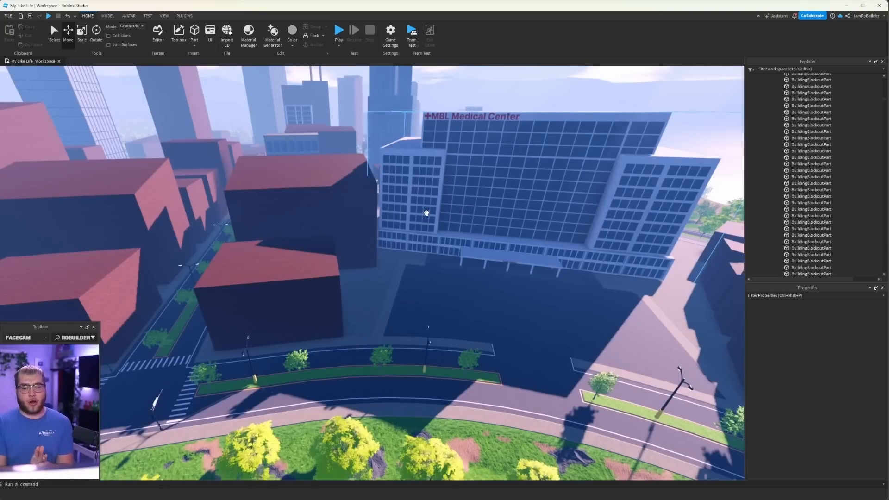
right_drag(382, 239, 338, 288)
click(338, 328)
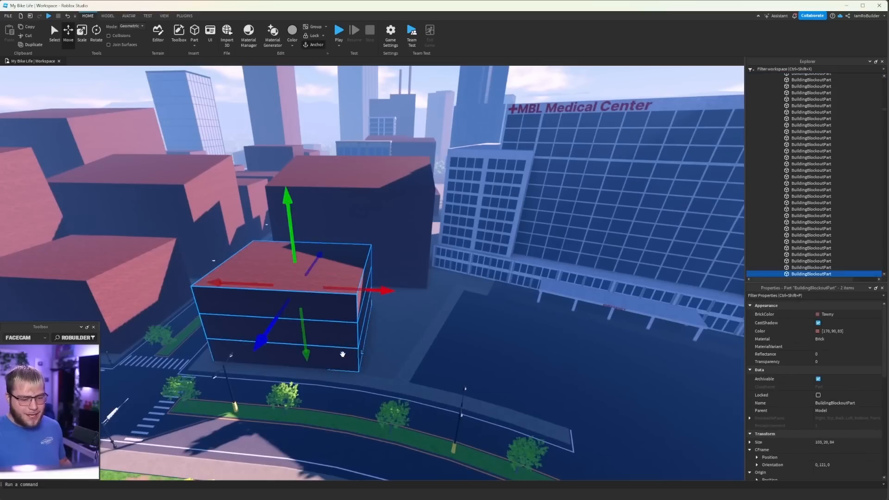
key(Delete)
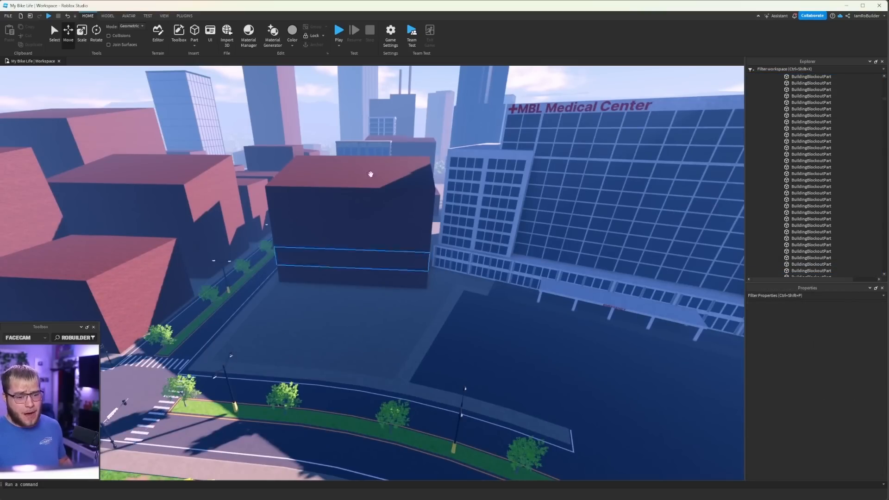
Step: Select all stacked sections of the larger brick blockout building between the cleared corner lot and the Hospital
click(377, 181)
shift+click(381, 220)
shift+click(385, 238)
shift+click(391, 260)
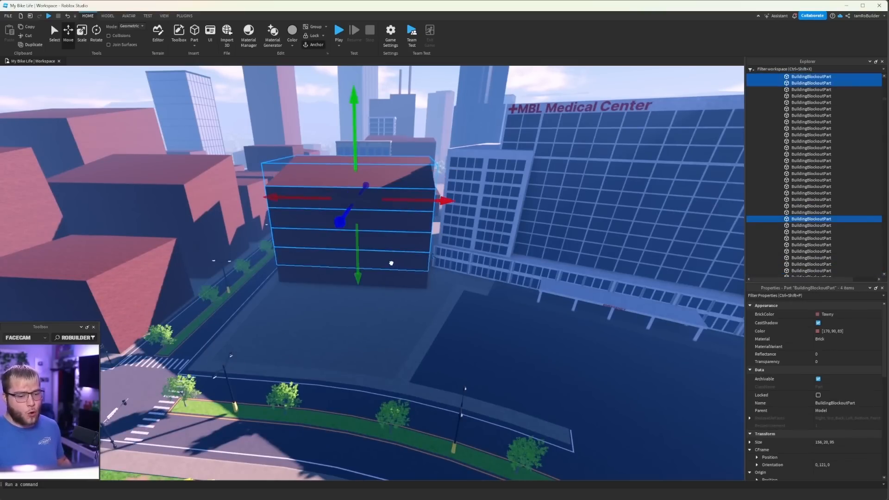
shift+click(380, 273)
right_drag(332, 233, 335, 236)
shift+click(360, 232)
right_drag(491, 242, 492, 244)
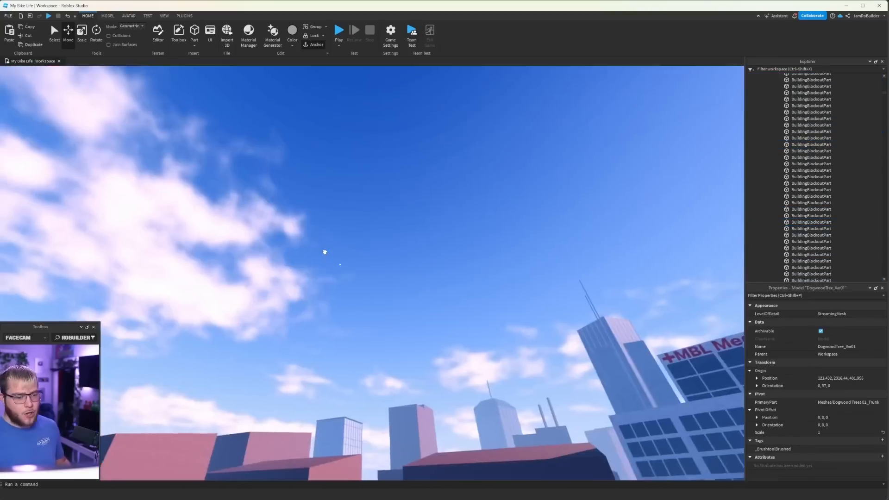
Step: Place a DogwoodTree_Var01 in front of the Hospital on each side of the entrance canopy
right_drag(324, 252, 325, 252)
drag(325, 252, 400, 262)
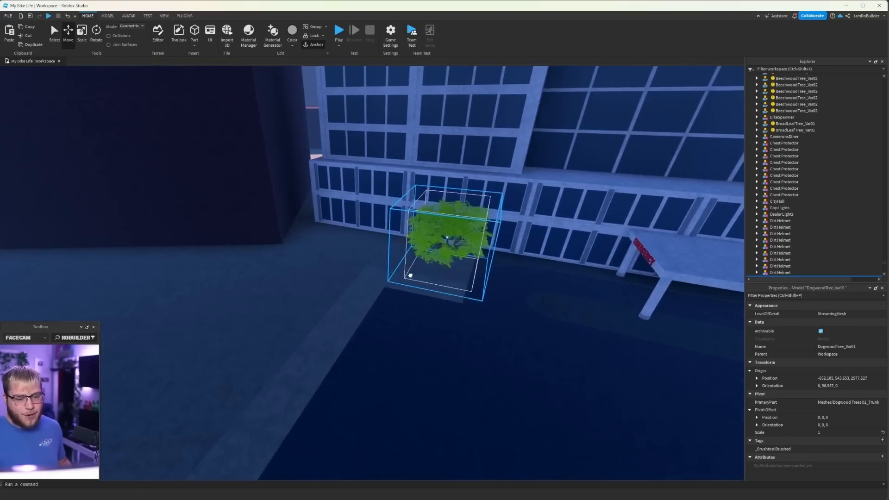
right_drag(219, 131, 250, 135)
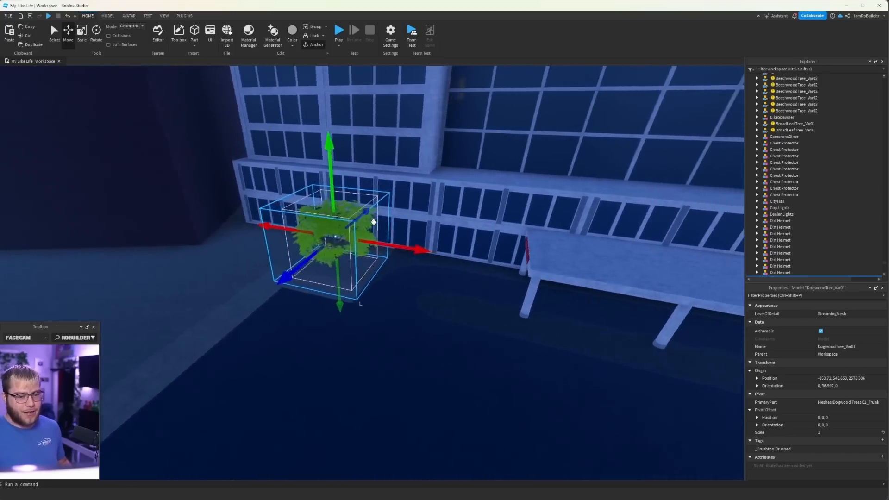
drag(263, 226, 499, 203)
right_drag(433, 252, 485, 209)
click(485, 210)
scroll(484, 210, down, 10)
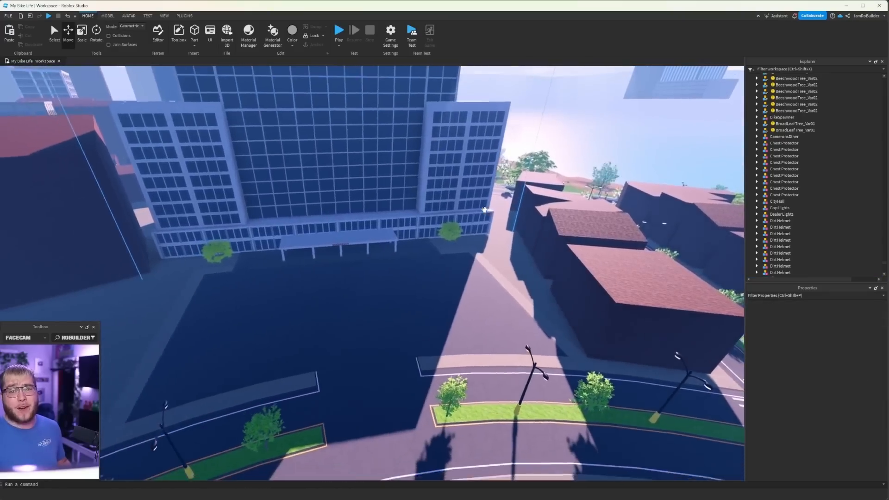
Step: Survey the Hospital and the downtown skyline to find remaining brick blockout towers
scroll(400, 258, up, 5)
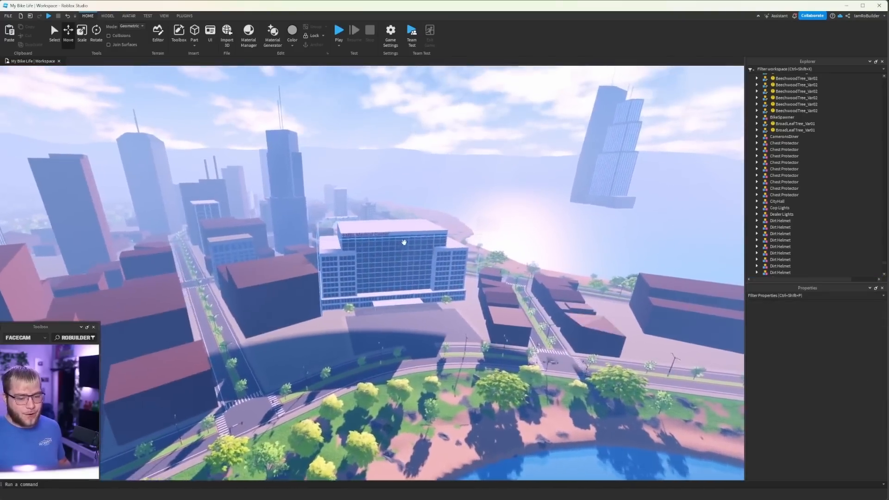
right_drag(401, 255, 402, 242)
scroll(404, 247, up, 6)
scroll(405, 246, up, 10)
scroll(404, 242, down, 8)
scroll(405, 246, down, 8)
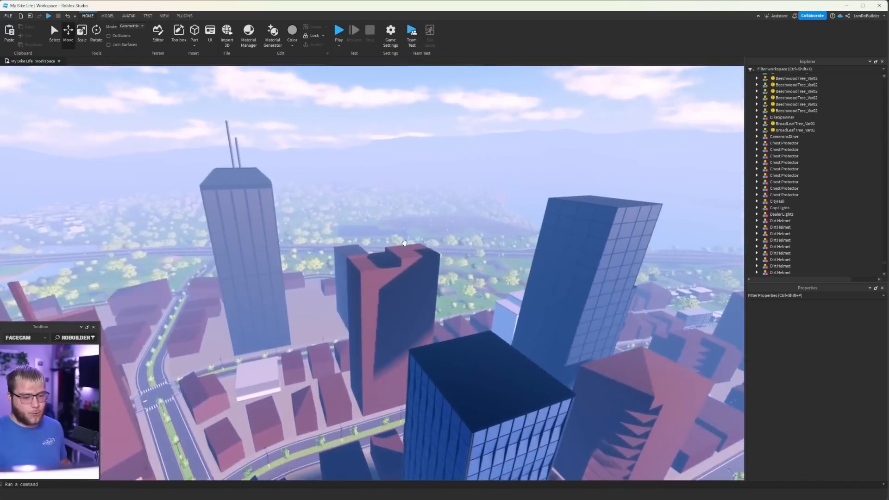
scroll(391, 216, up, 5)
Step: Bring the SkyScraper1 model into the downtown block beside the circular-fountain park
click(391, 215)
key(f)
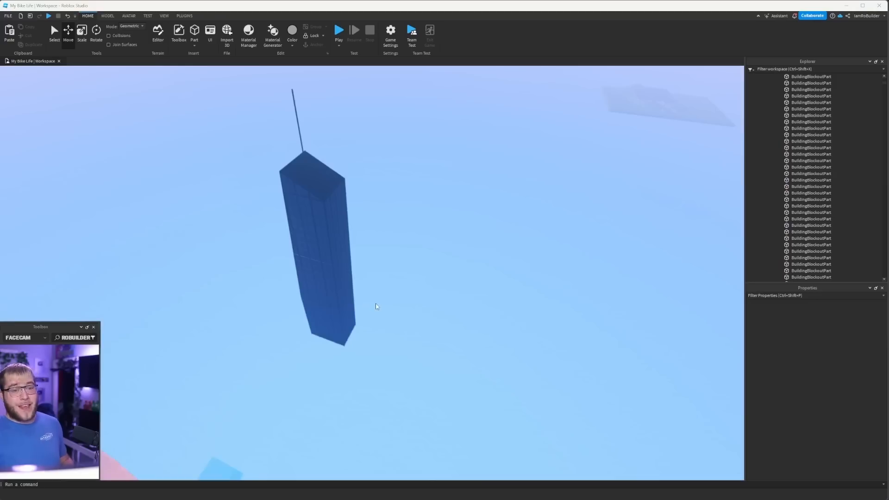
scroll(394, 287, down, 10)
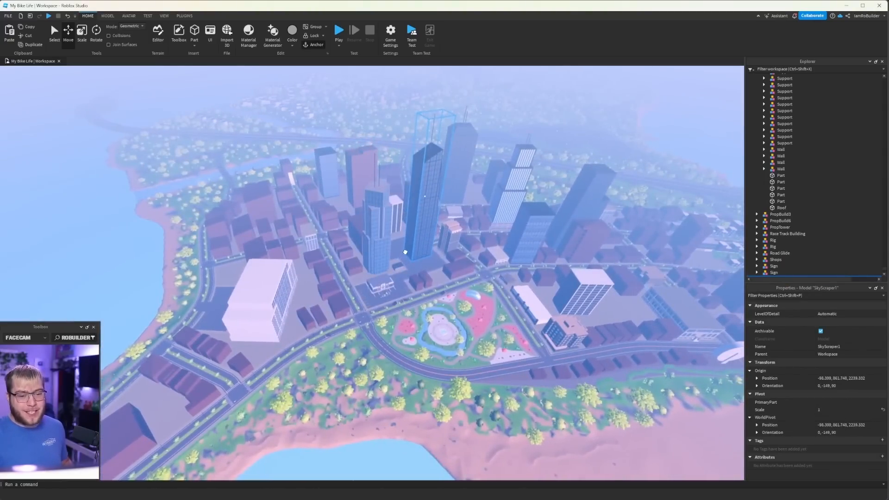
right_drag(434, 269, 525, 233)
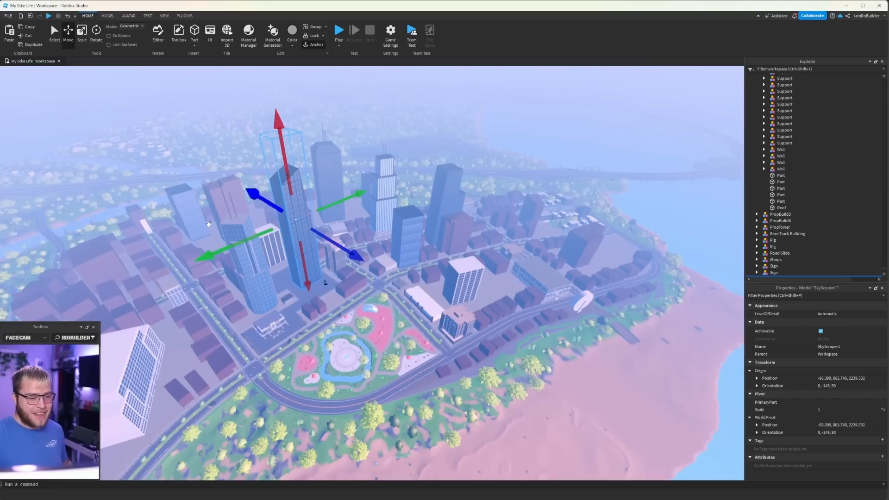
Step: Select and delete the stacked sections of the tall brick blockout tower next to the blue glass tower
right_drag(401, 244, 401, 244)
key(w)
key(w)
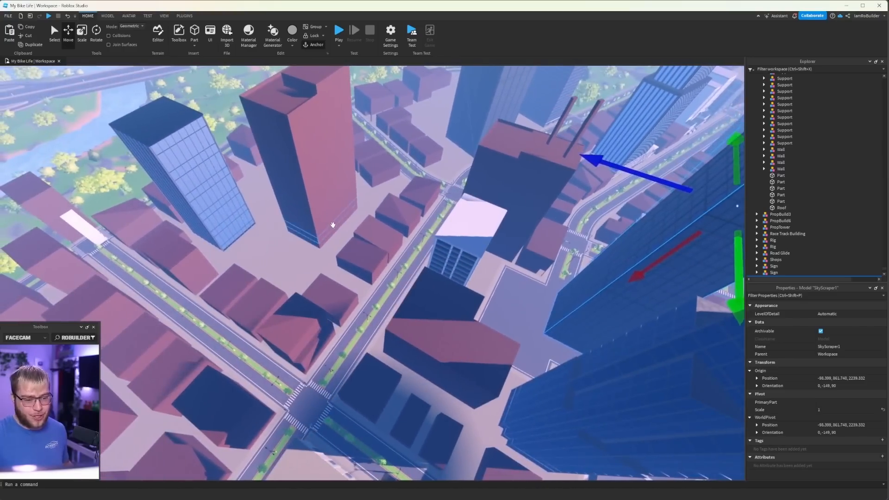
alt+click(329, 233)
alt+shift+click(318, 242)
alt+shift+click(316, 236)
alt+shift+click(319, 233)
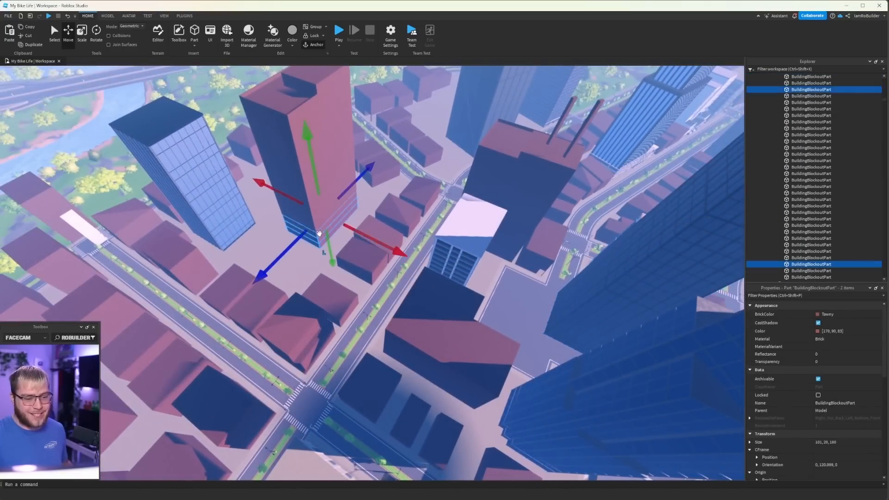
alt+shift+click(318, 229)
alt+shift+click(316, 224)
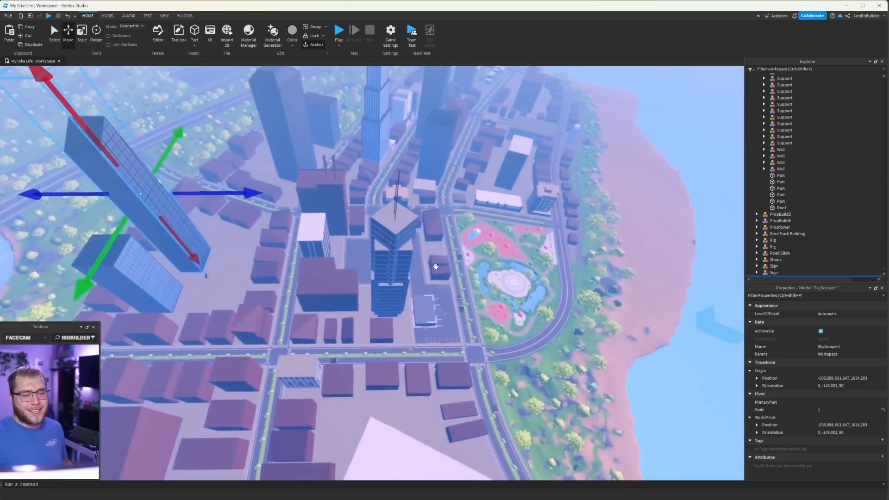
Step: Position SkyScraper1 on the cleared tower lot, lined up beside the blue glass tower
key(w)
right_drag(435, 266, 428, 268)
key(w)
key(s)
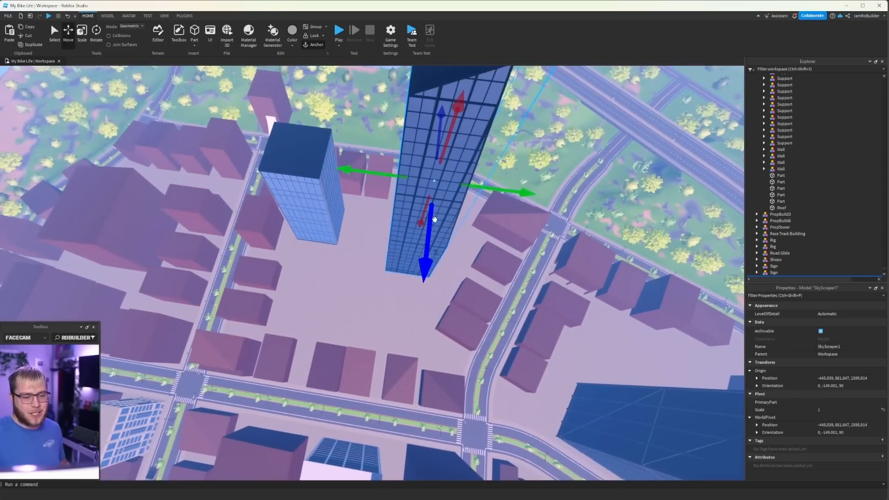
key(s)
right_drag(414, 276, 393, 258)
Step: Inspect the downtown skyline from across the park and deselect SkyScraper1
right_drag(363, 289, 372, 269)
key(w)
key(w)
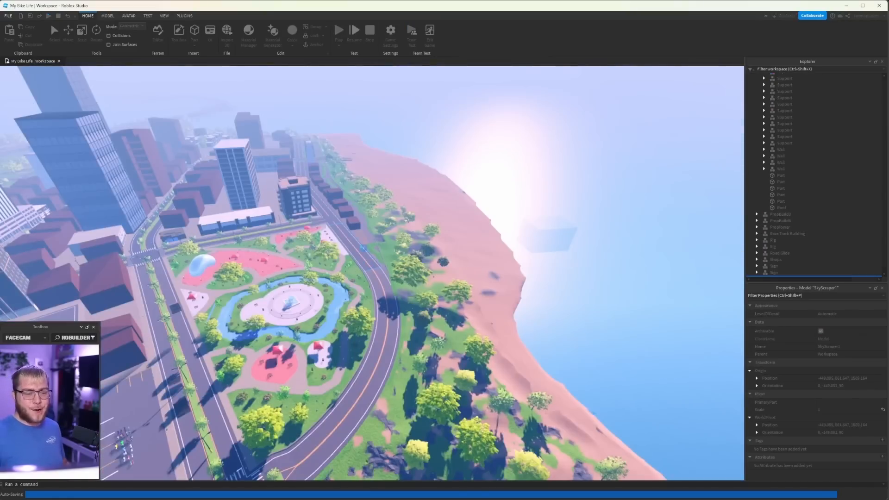
key(d)
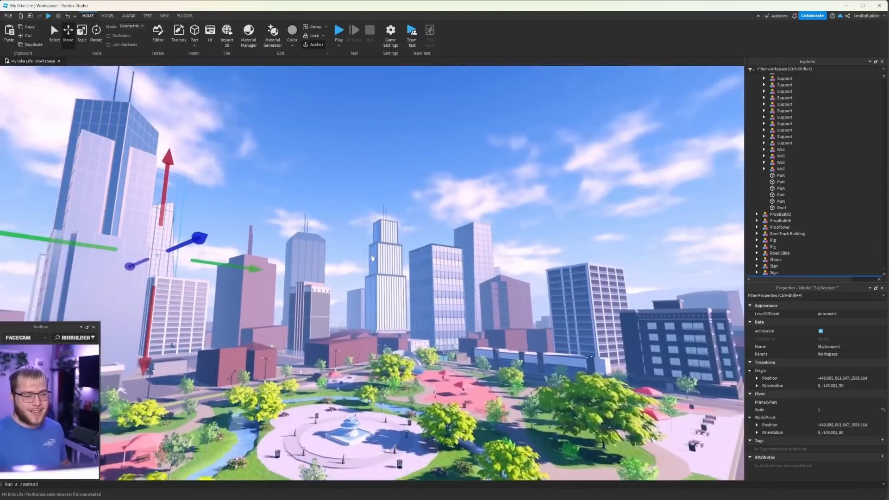
click(349, 210)
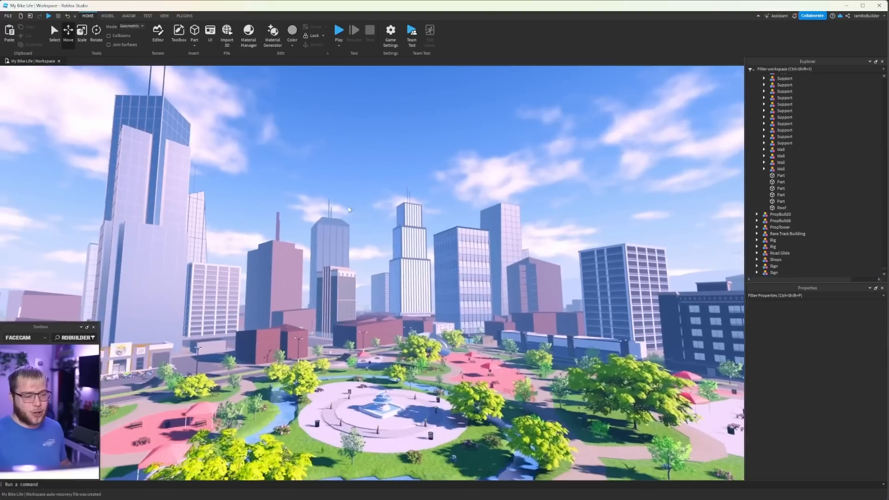
Step: Move Skyscraper3 from the lot beside the circular-fountain park to the open block between the two glass towers
right_drag(349, 209, 350, 211)
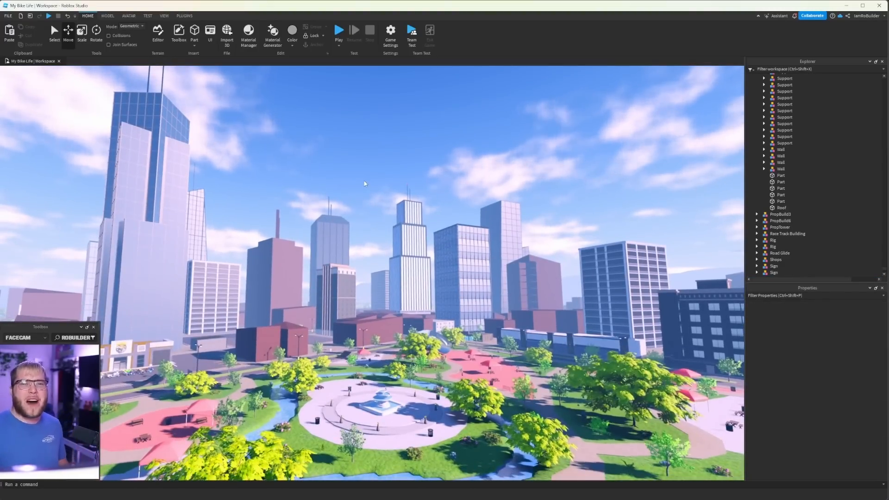
key(s)
right_drag(401, 175, 392, 202)
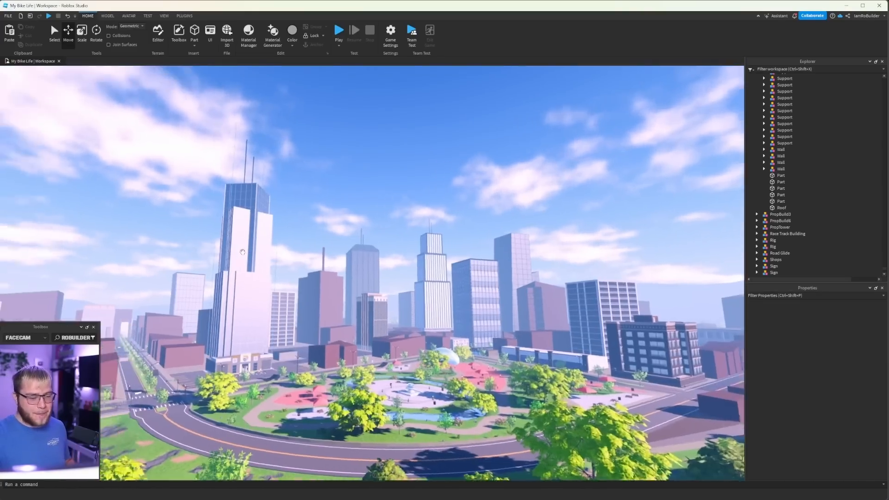
key(w)
right_drag(242, 252, 244, 252)
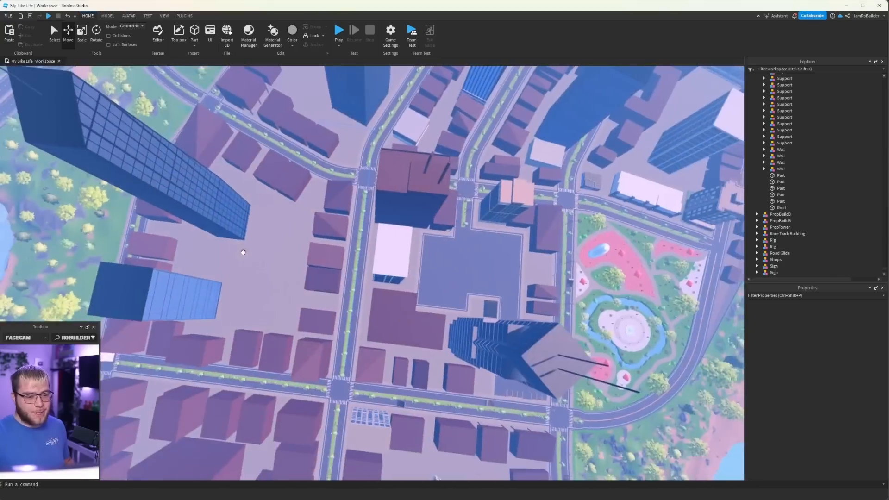
scroll(243, 252, down, 3)
drag(417, 320, 246, 257)
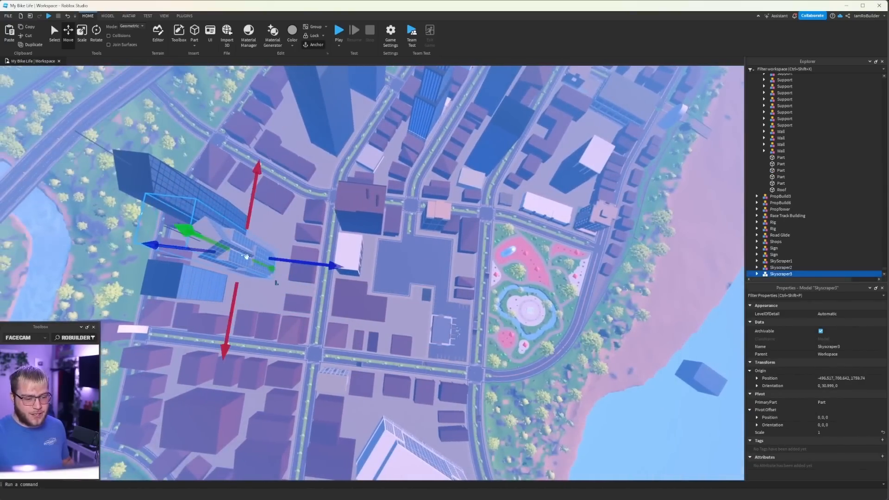
Step: Try SkyScraper1 on the emptied lot beside the circular-fountain park
drag(218, 210, 411, 314)
right_drag(484, 320, 484, 320)
key(w)
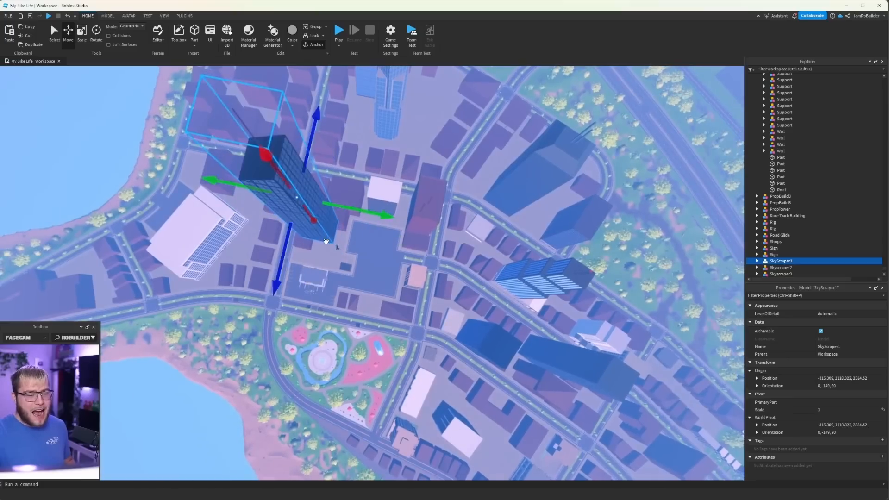
Step: Place SkyScraper1 beside Skyscraper3 in the open block, adjust the spacing between them, and reduce SkyScraper1's height
drag(288, 217, 363, 128)
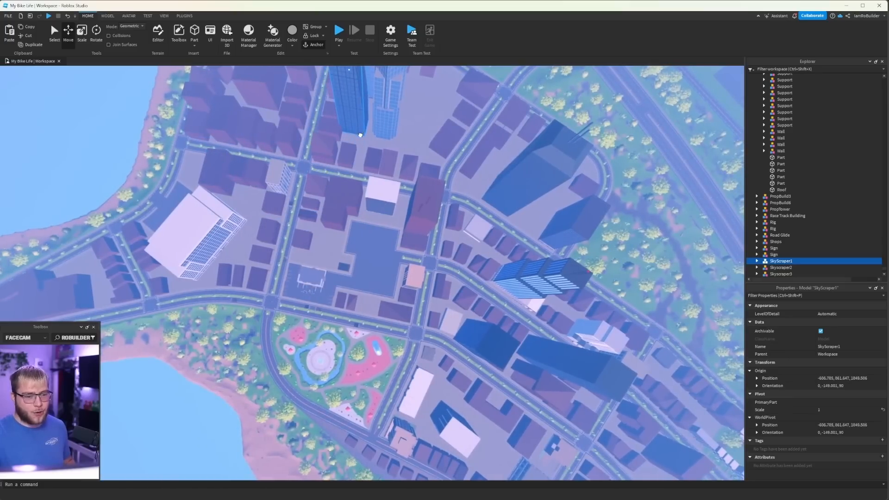
click(388, 118)
drag(433, 110, 471, 118)
drag(412, 165, 418, 133)
click(364, 117)
drag(426, 79, 436, 81)
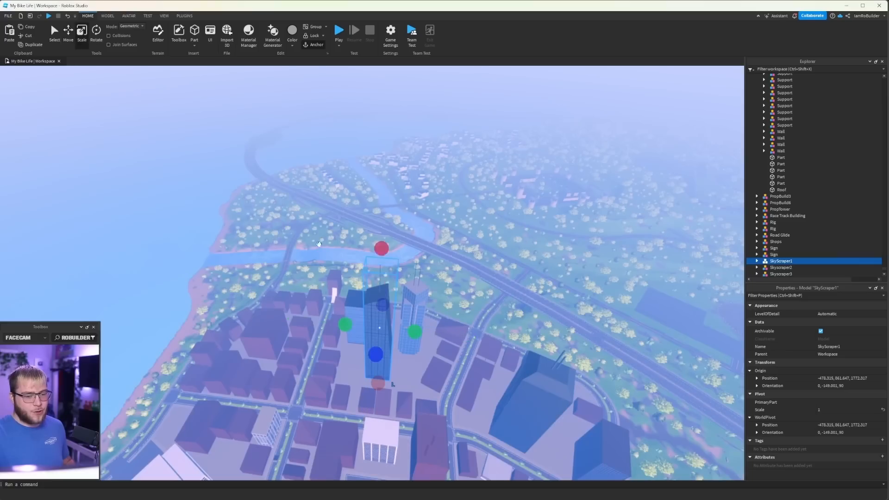
drag(377, 247, 377, 298)
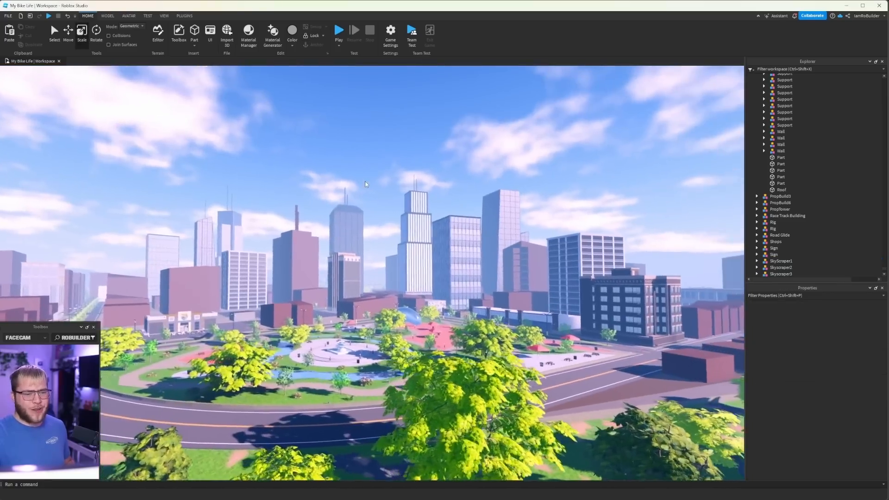
Step: Survey the downtown skyline from the park and the brick blockouts remaining along the townhouse street
key(w)
right_drag(365, 184, 351, 135)
key(s)
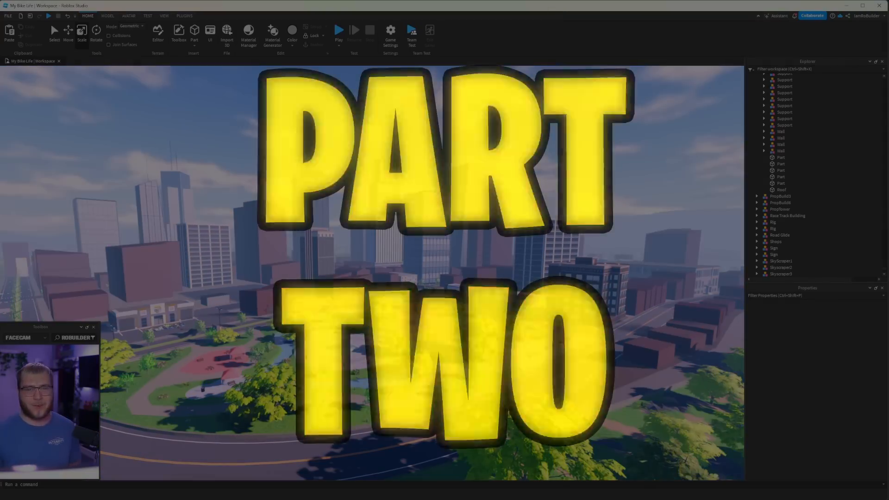
key(s)
key(a)
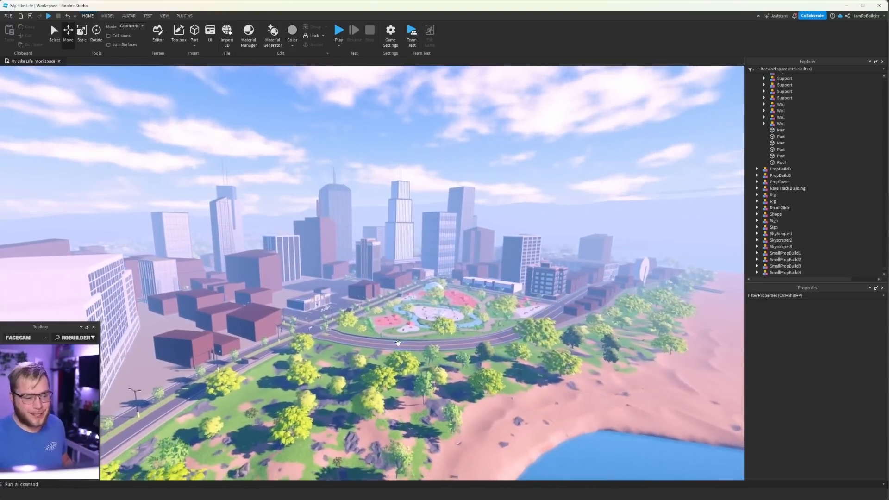
key(w)
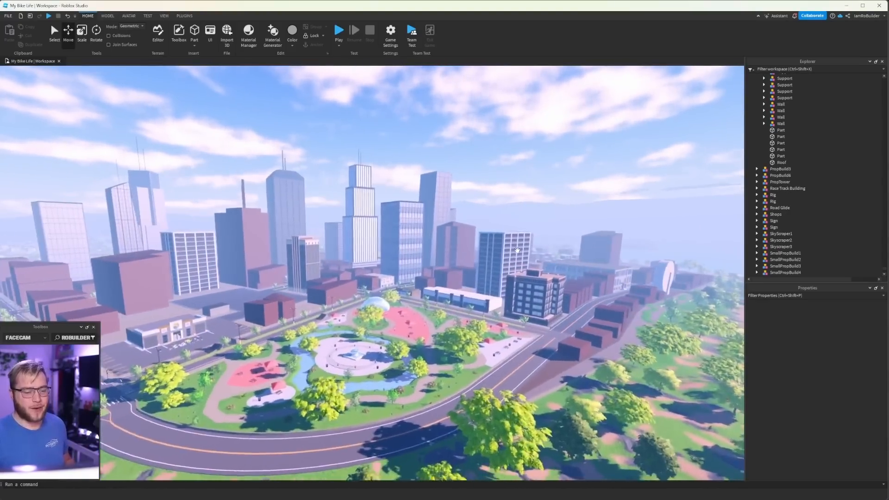
key(w)
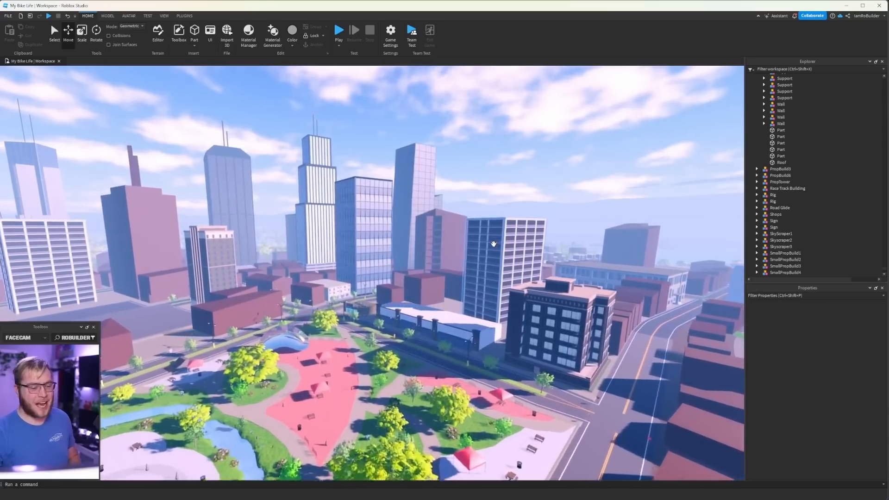
right_drag(445, 276, 431, 222)
key(w)
key(w)
key(w)
key(w)
key(s)
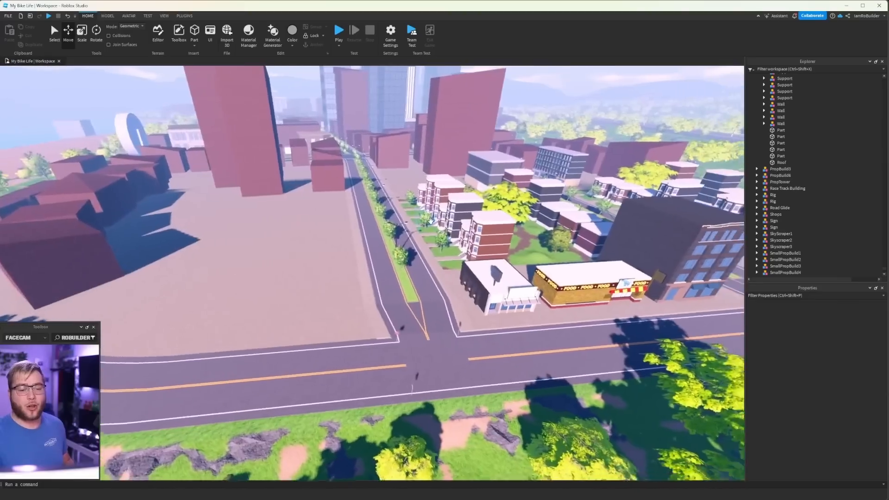
Step: Insert a new part on the vacant corner lot across the road from the food shop
key(w)
key(a)
right_drag(545, 215, 543, 214)
right_drag(496, 245, 337, 213)
key(w)
key(w)
key(s)
click(194, 46)
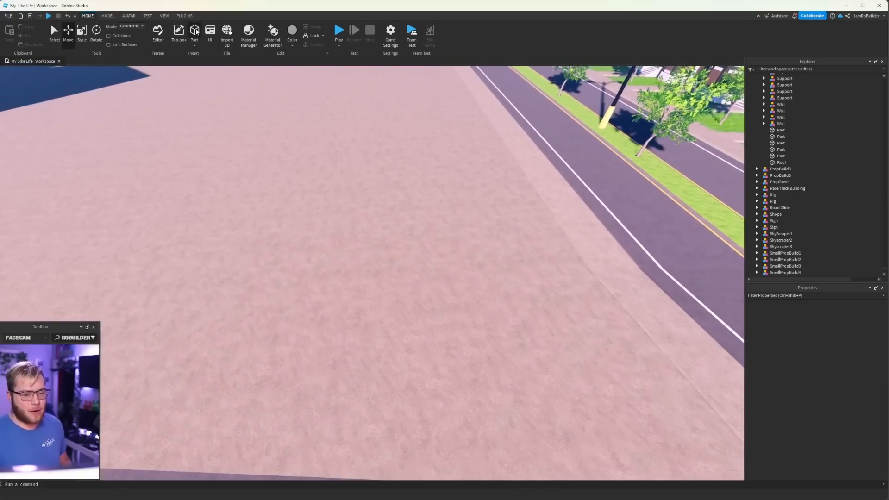
Step: Scale the new part into a shop-sized block about 15.75 studs high and 25.25 studs wide
key(ctrl+4)
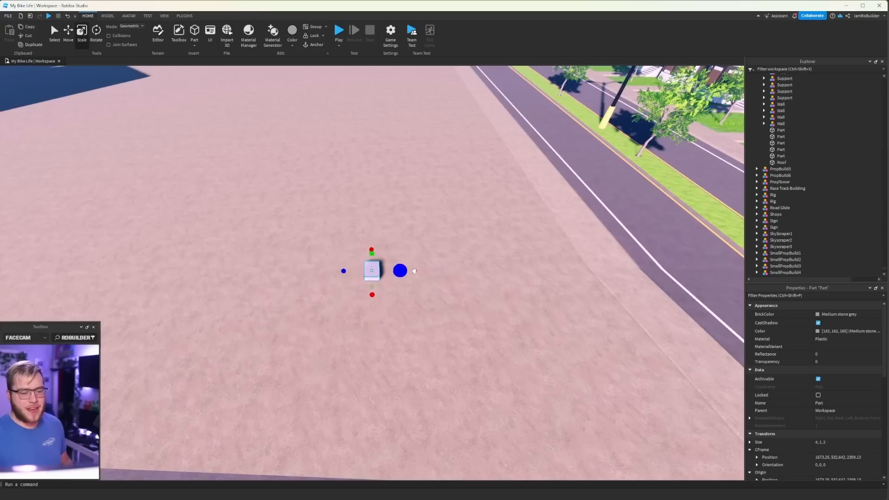
ctrl+drag(376, 302, 378, 392)
key(s)
key(a)
drag(379, 339, 344, 283)
ctrl+drag(484, 270, 494, 270)
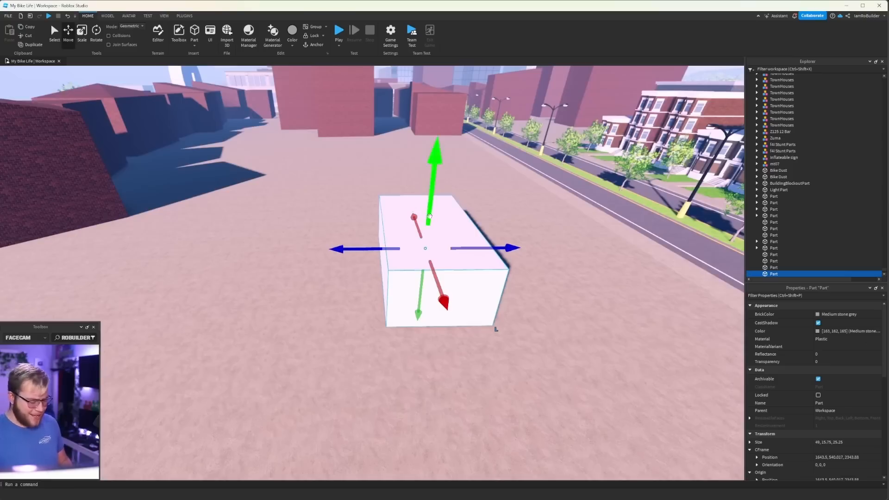
Step: Duplicate the shop block above itself and reshape the copy into a thin, wide canopy slab overhanging the building
drag(430, 216, 429, 192)
key(ctrl+3)
drag(423, 267, 427, 229)
ctrl+drag(499, 202, 619, 200)
ctrl+drag(448, 254, 475, 284)
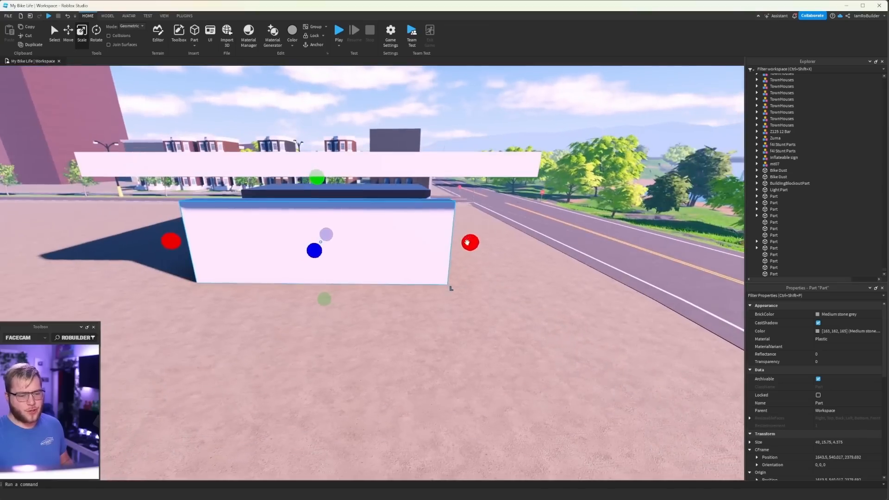
Step: Resize a thin block copy into a 10 × 12.375 × 4.375 stud pillar and duplicate it to form two supports on each side
ctrl+drag(467, 243, 354, 238)
key(a)
drag(307, 182, 306, 204)
key(ctrl+2)
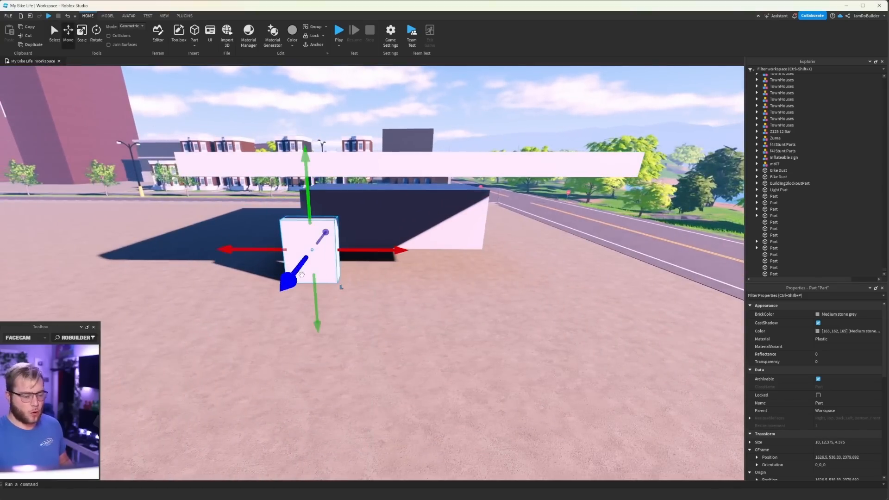
drag(380, 250, 556, 248)
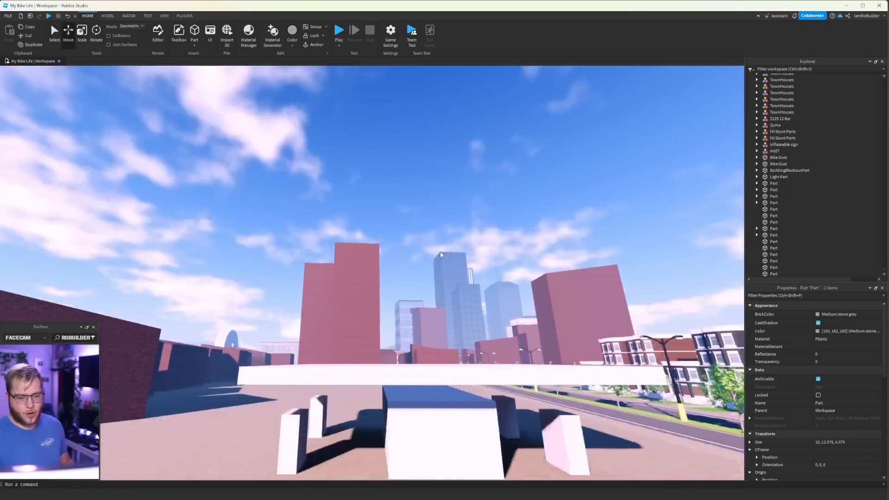
click(439, 250)
Step: Insert a character rig and lower it to the ground in front of the shop block as a scale reference
scroll(439, 250, up, 3)
scroll(439, 250, up, 5)
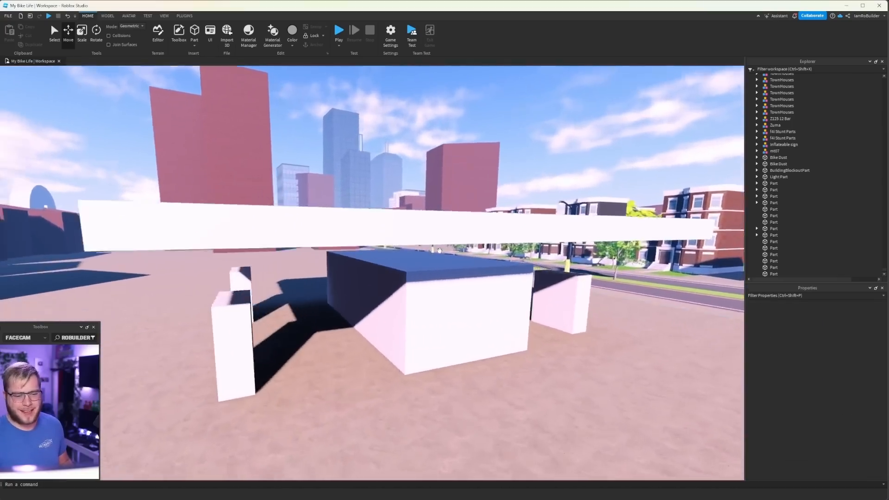
scroll(438, 255, down, 3)
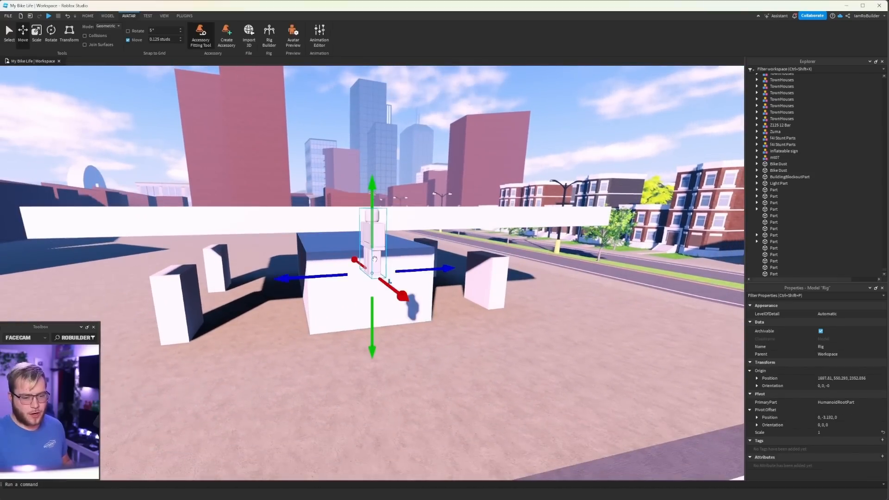
drag(369, 259, 375, 316)
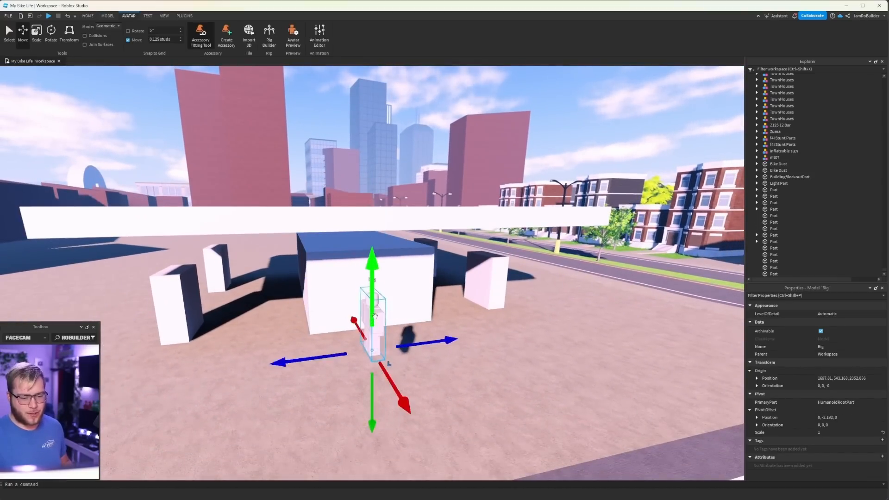
Step: Check the canopy and shop blockout's proportions against the rig and its fit with the surrounding streets and townhouses
right_drag(375, 316, 348, 322)
key(d)
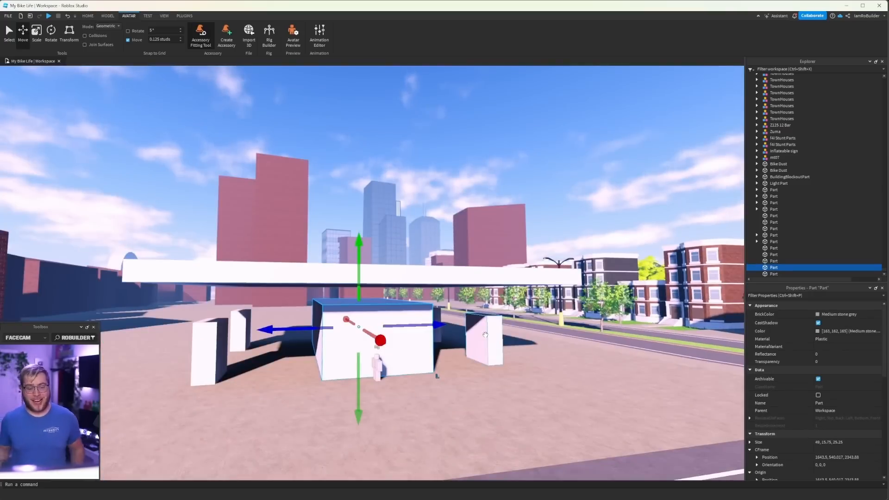
right_drag(485, 334, 446, 343)
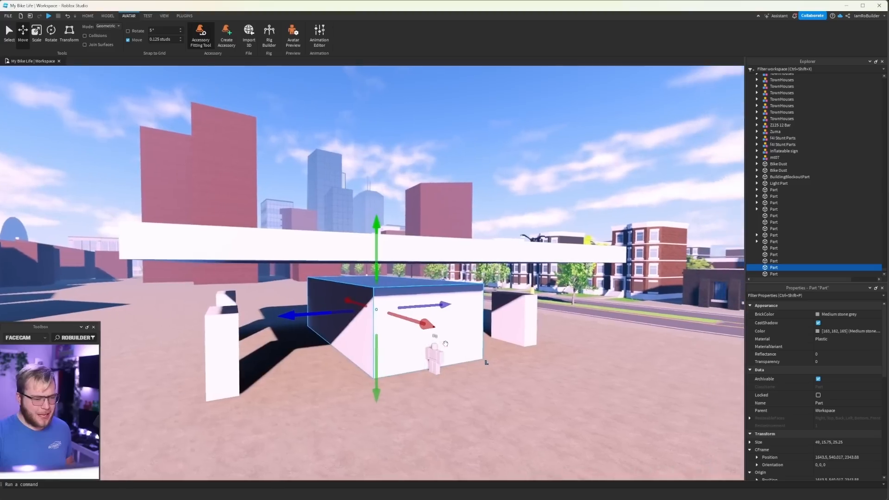
key(d)
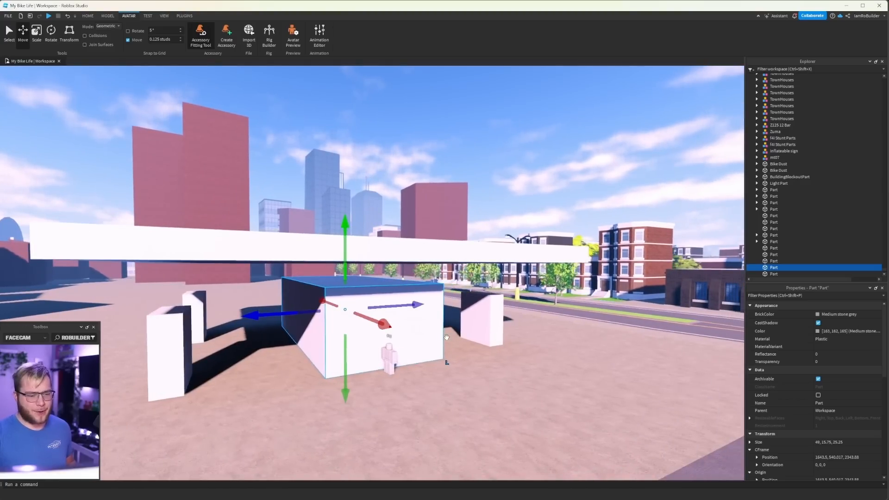
key(d)
right_drag(444, 336, 437, 333)
key(d)
key(s)
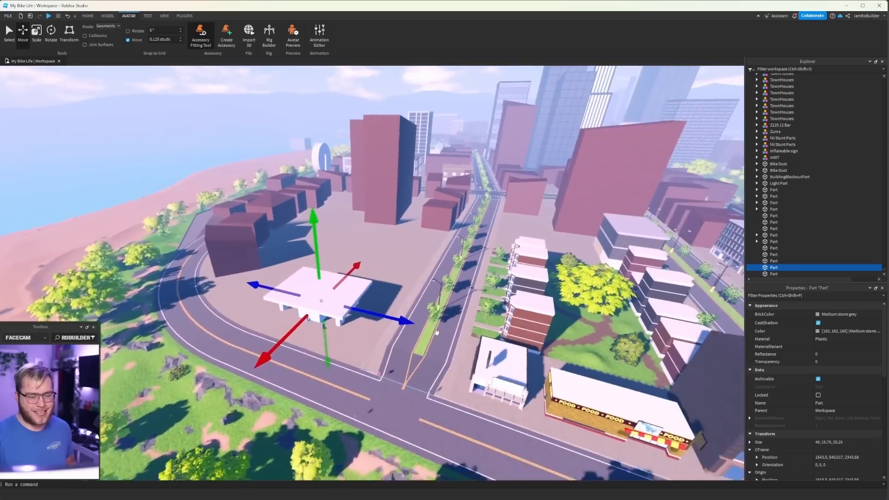
key(s)
right_drag(366, 309, 366, 309)
key(s)
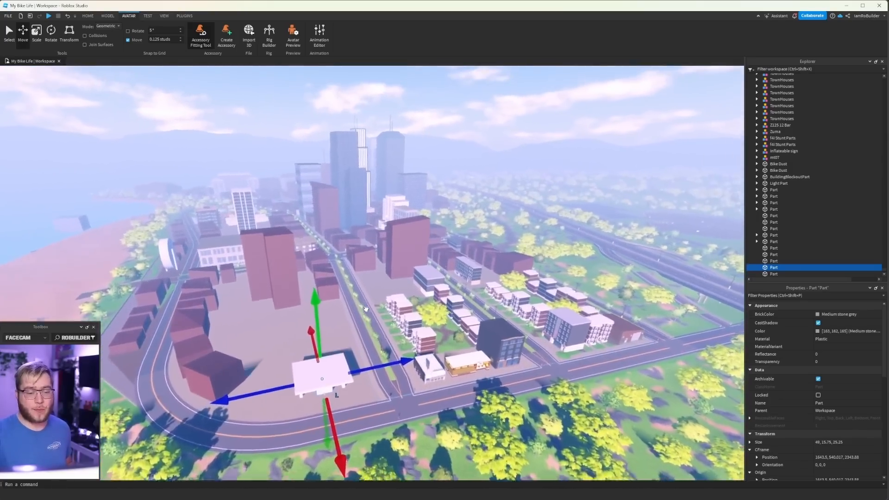
key(w)
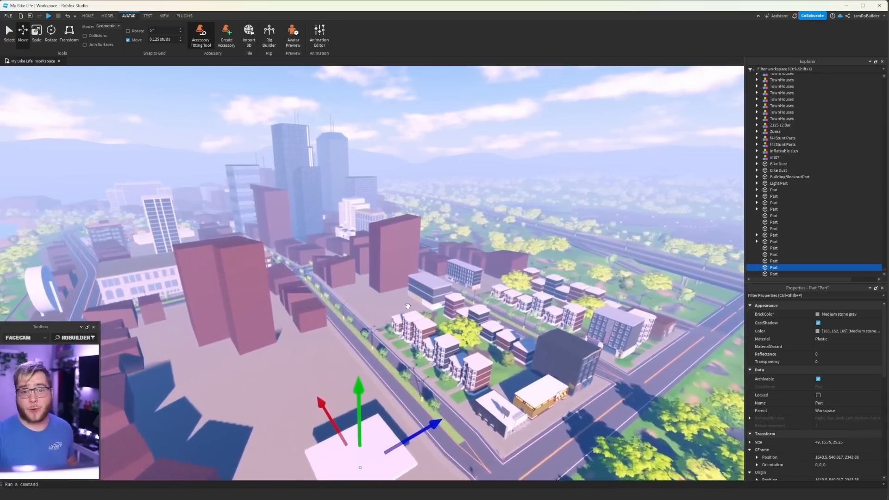
key(w)
right_drag(407, 306, 411, 304)
key(w)
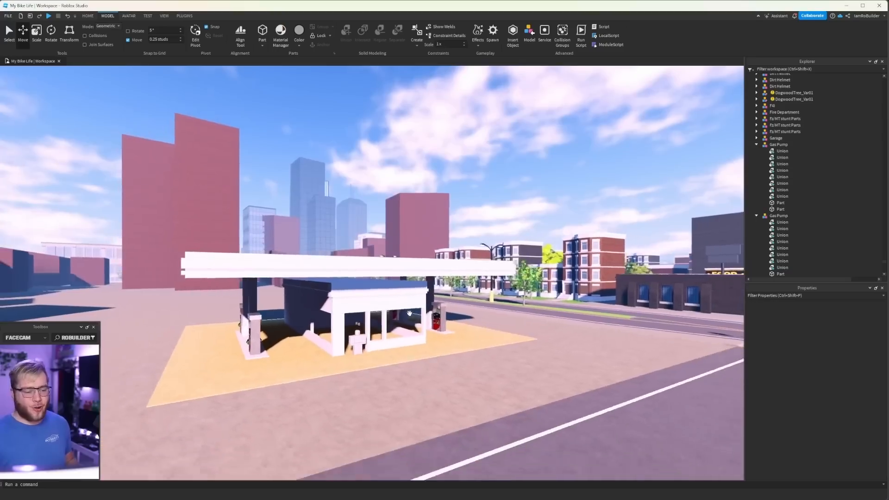
Step: Color the middle band of the gas station canopy red
key(s)
key(d)
key(a)
key(w)
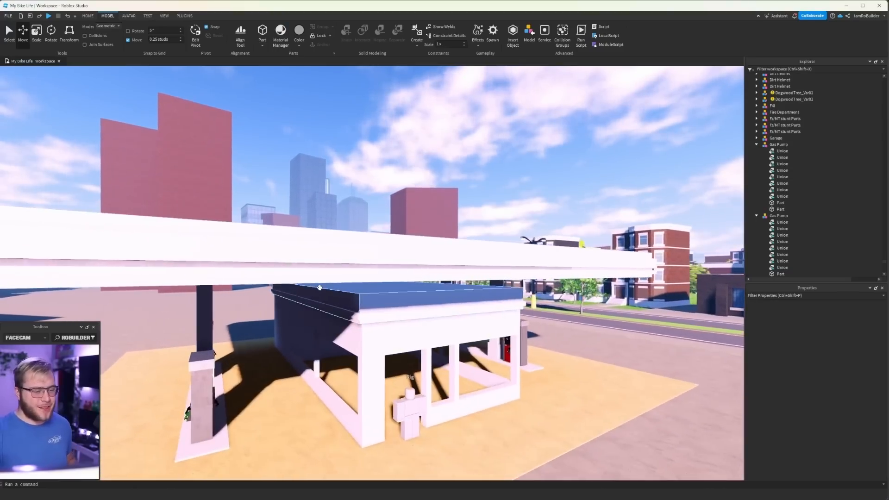
key(s)
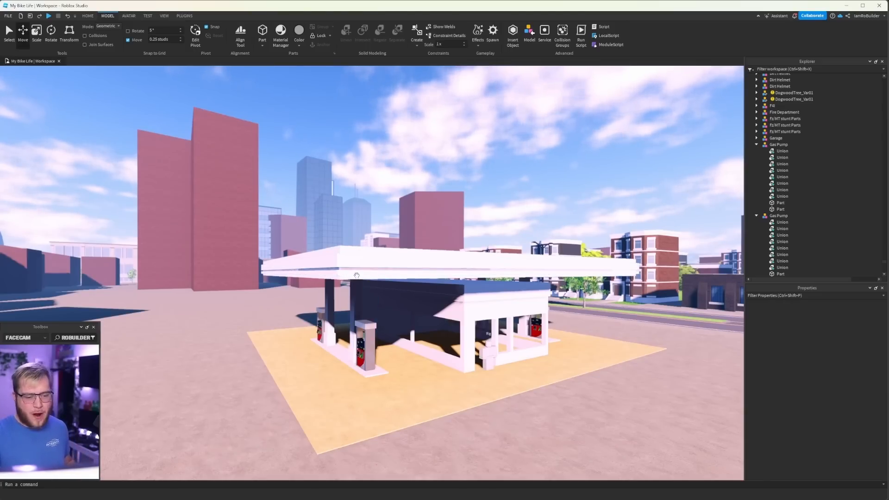
click(358, 269)
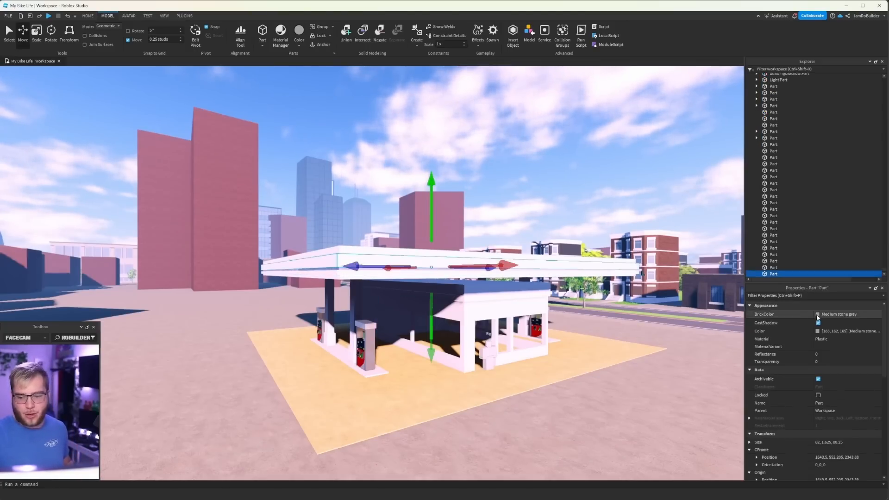
click(818, 315)
Step: Set the BrickColor of the thin band beneath the canopy's red stripe to Bright yellow
click(372, 282)
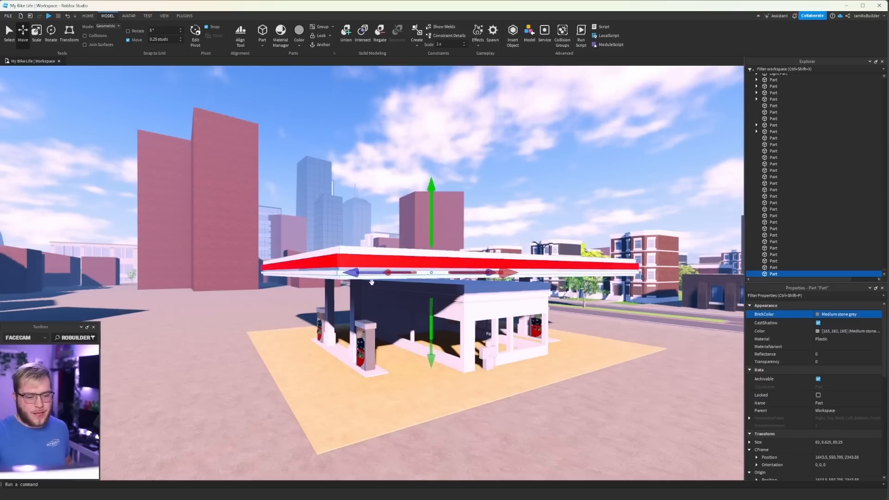
click(835, 315)
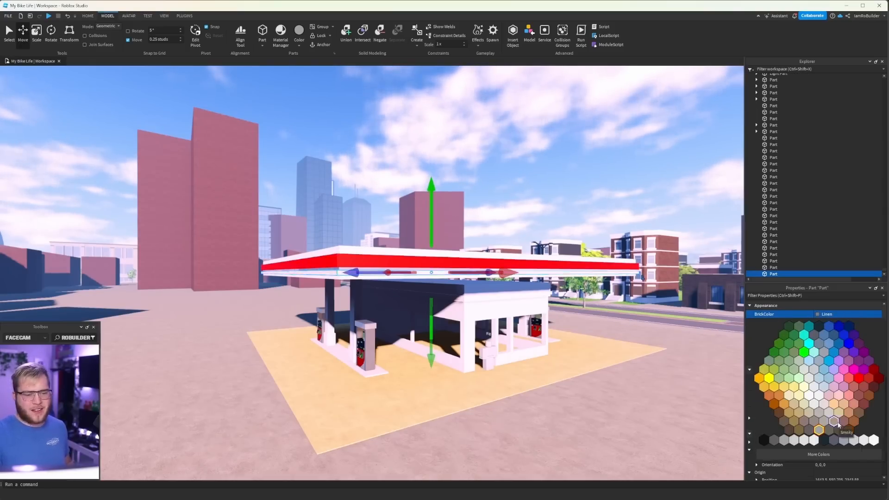
click(776, 389)
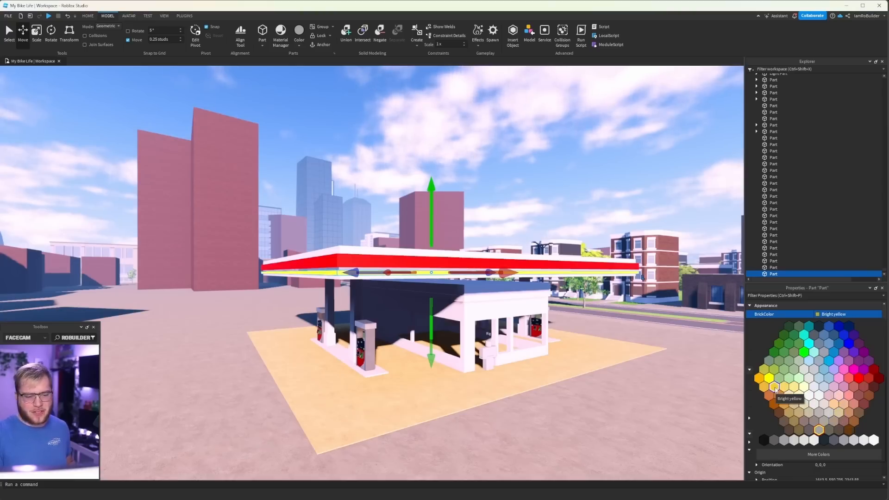
Step: Apply Bright yellow to the thin canopy band and round the corners of the near pump island's base with the Beveler plugin
click(775, 390)
click(343, 350)
key(f)
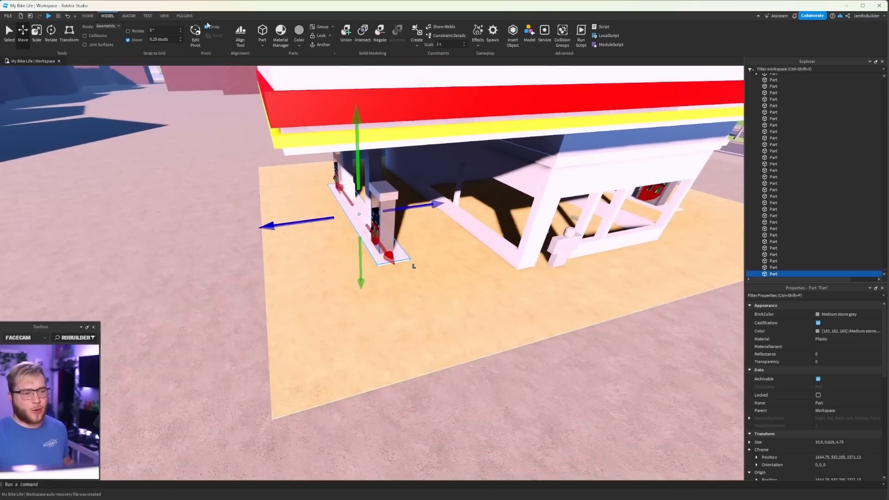
click(184, 16)
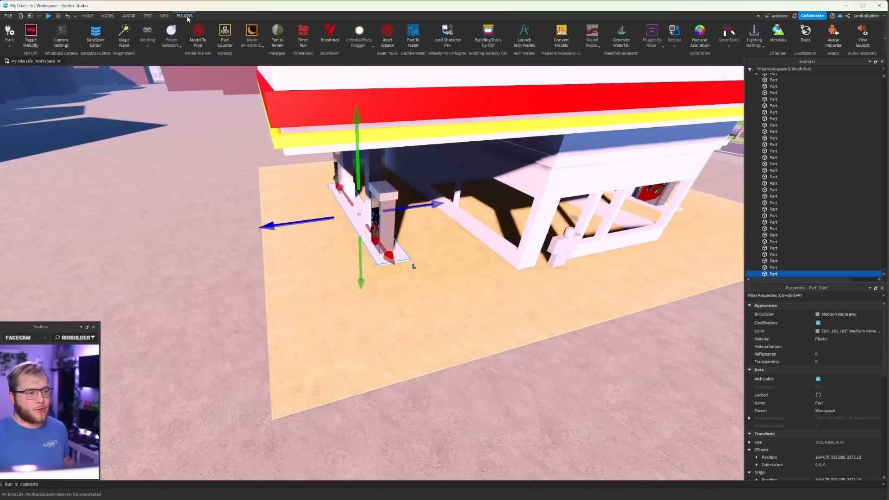
click(887, 37)
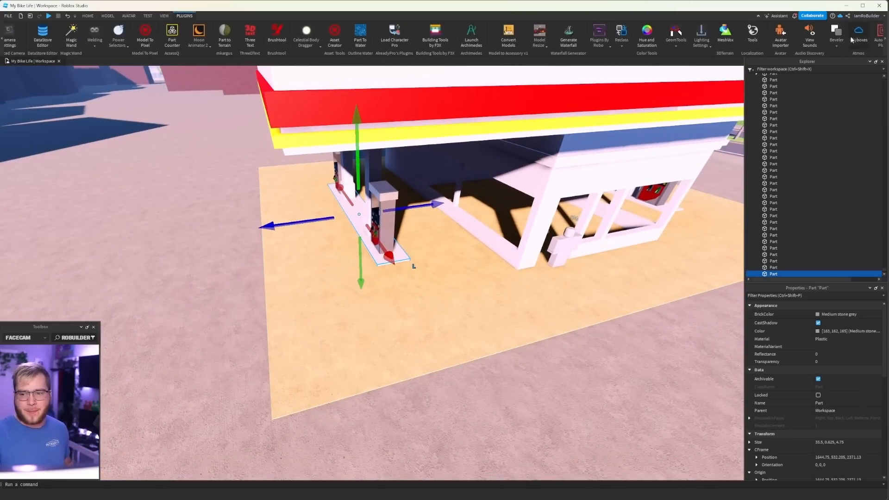
click(841, 71)
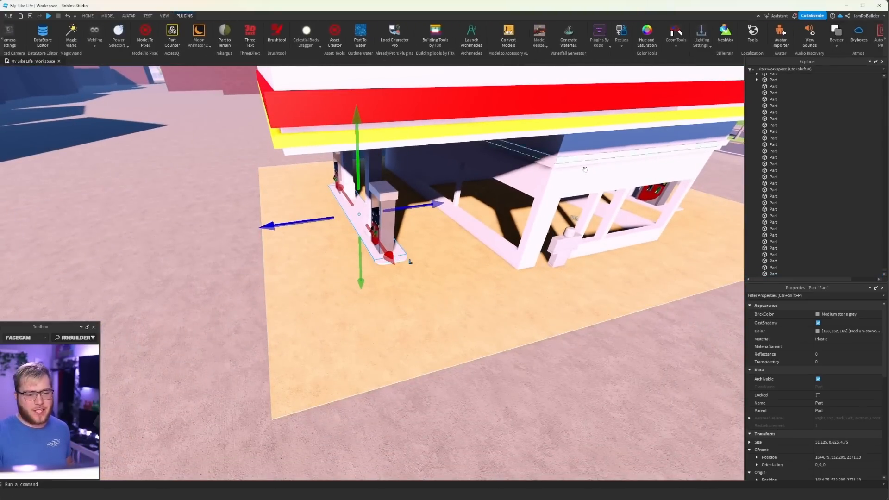
scroll(533, 207, up, 5)
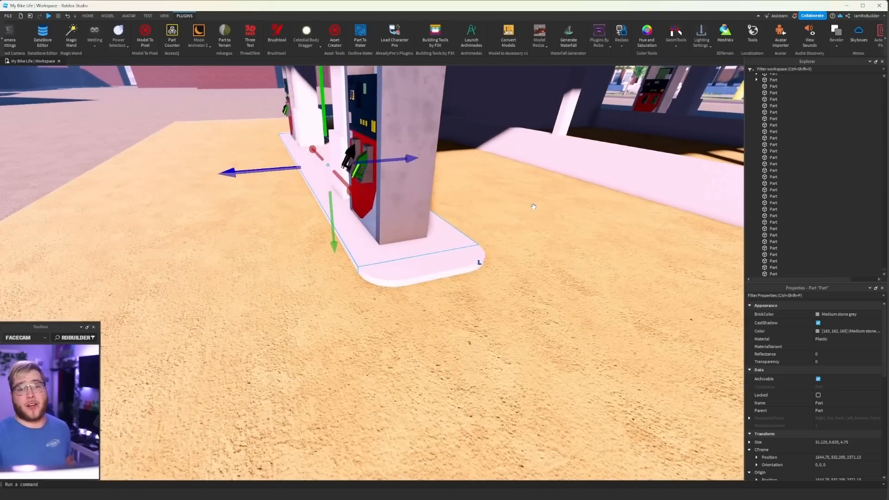
Step: Round the corners of the opposite pump island's base to match the first island
scroll(534, 207, down, 5)
key(d)
right_drag(533, 207, 530, 224)
click(458, 331)
click(371, 190)
key(s)
right_drag(371, 190, 371, 189)
key(a)
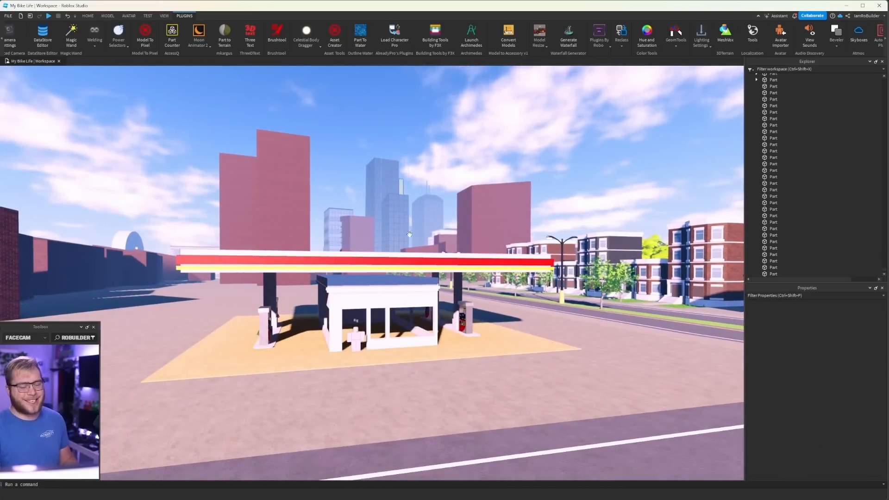
Step: Color the top band of the shop's roof trim dark red
key(w)
click(417, 290)
click(829, 315)
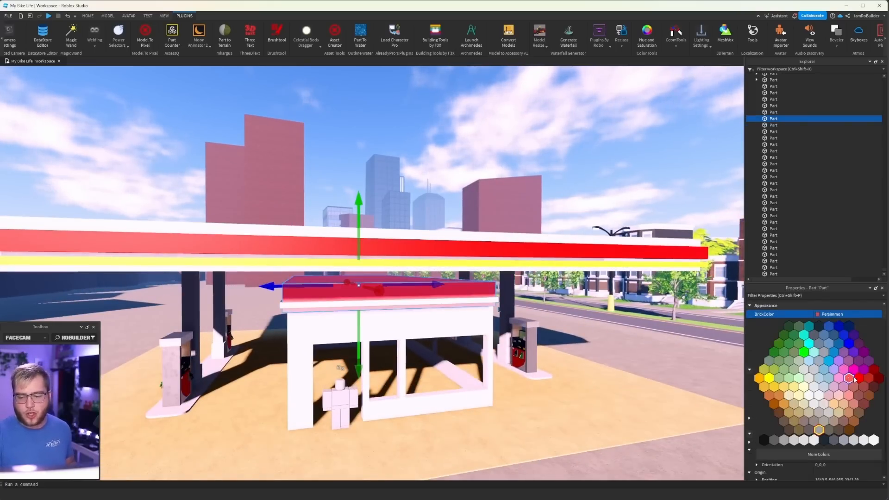
click(876, 373)
Step: Set the BrickColor of the recessed canopy strip between the red and yellow bands to Maroon
click(602, 250)
click(847, 314)
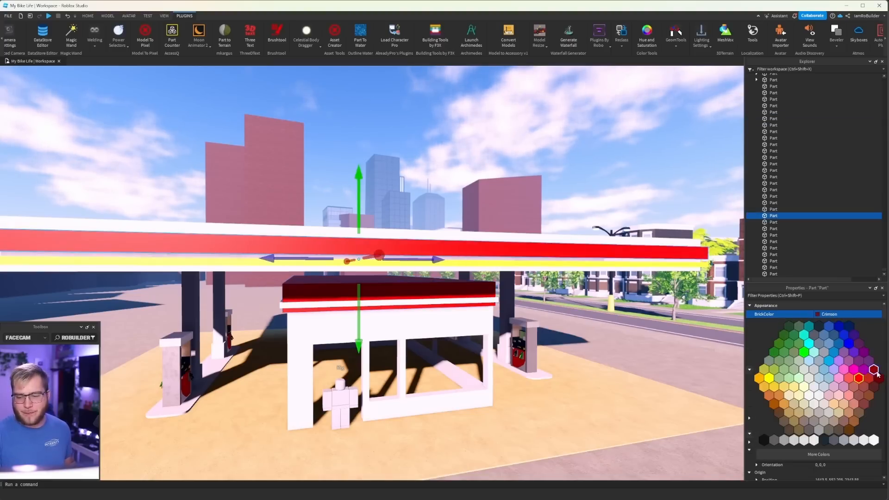
click(879, 379)
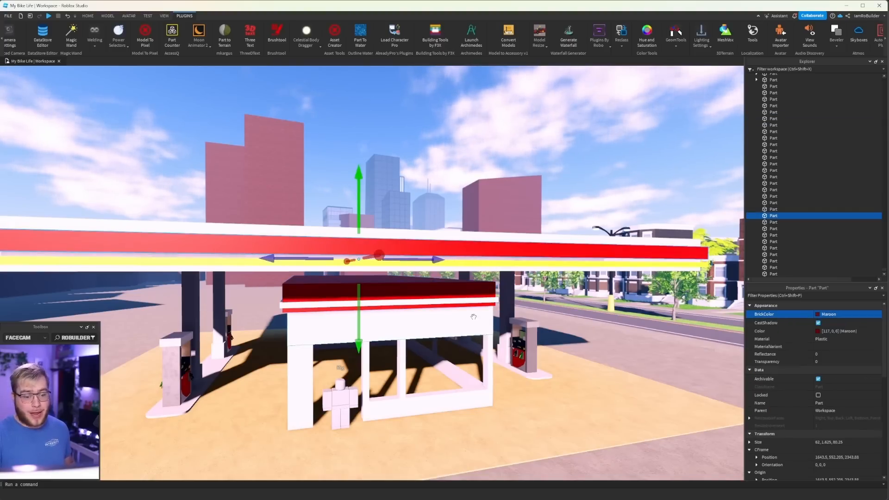
Step: Recolor the yellow band beneath the canopy's red stripe to orange
right_drag(473, 317, 463, 311)
key(w)
click(437, 268)
click(839, 314)
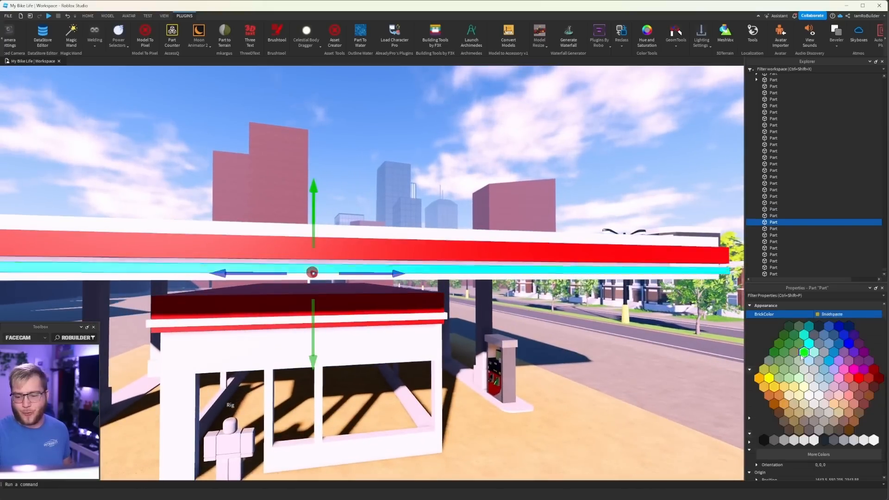
click(774, 404)
click(388, 318)
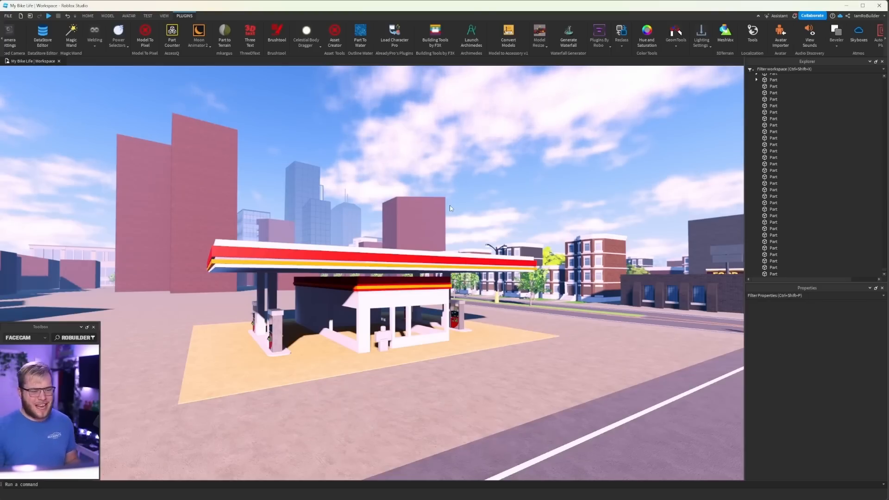
Step: Select both rounded pump island bases and color them Smoky grey
right_drag(353, 256, 390, 249)
key(w)
key(w)
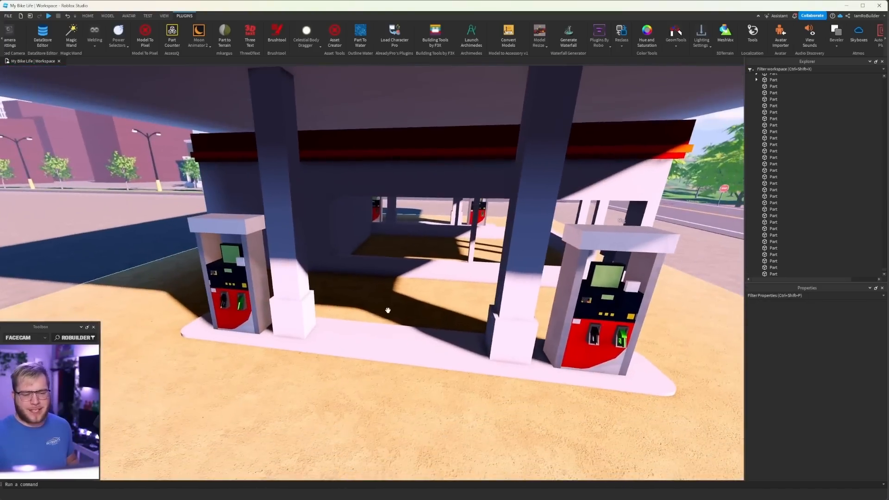
click(387, 311)
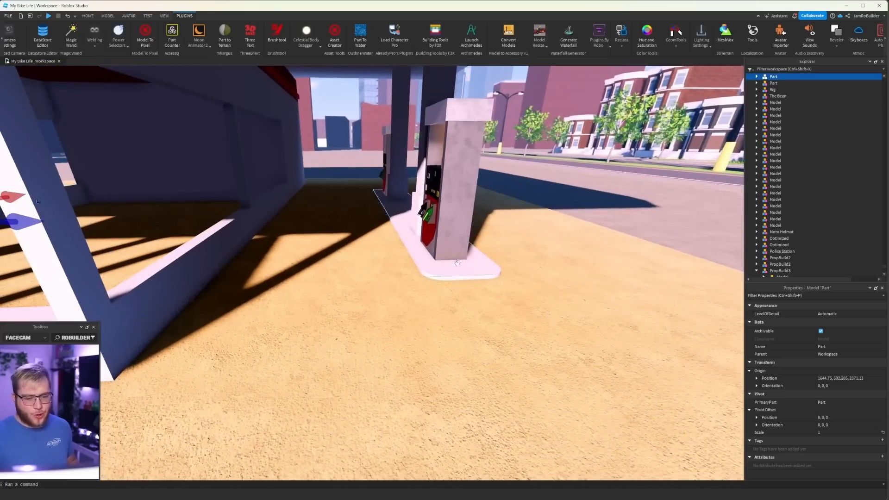
ctrl+click(463, 271)
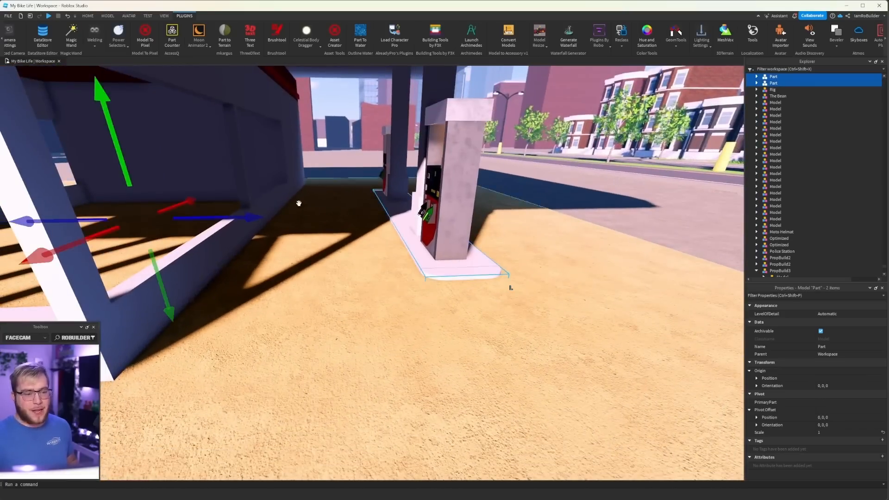
click(87, 16)
click(299, 43)
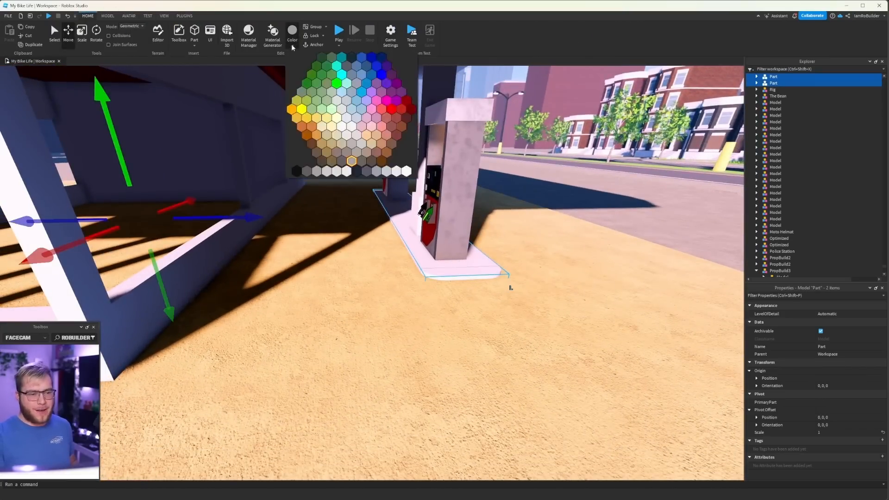
click(370, 168)
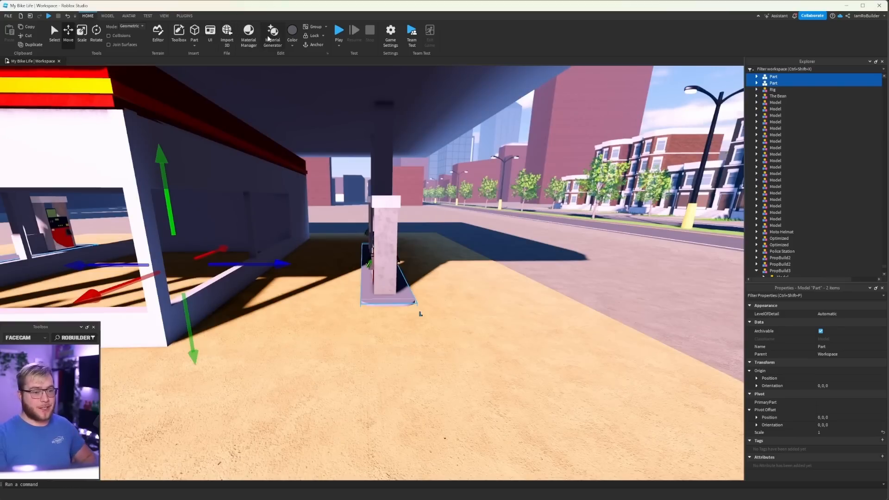
Step: Give both pump island bases the Asphalt material
click(249, 34)
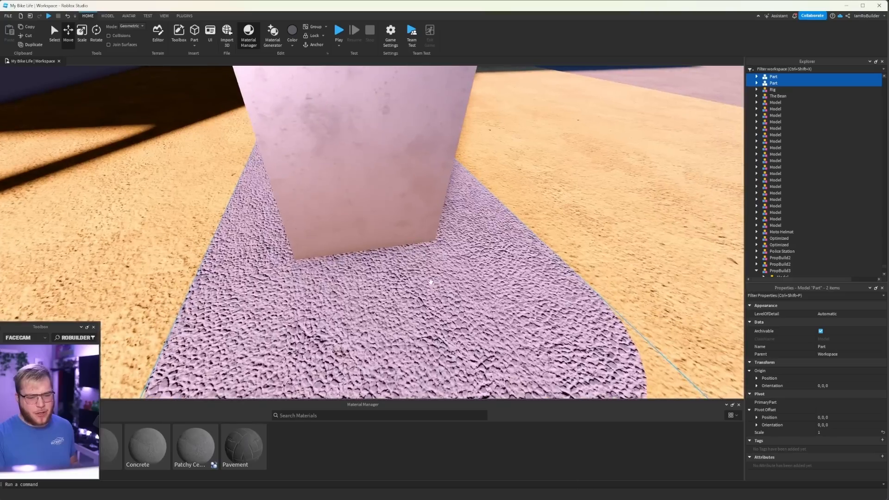
scroll(445, 282, down, 3)
scroll(445, 282, down, 3)
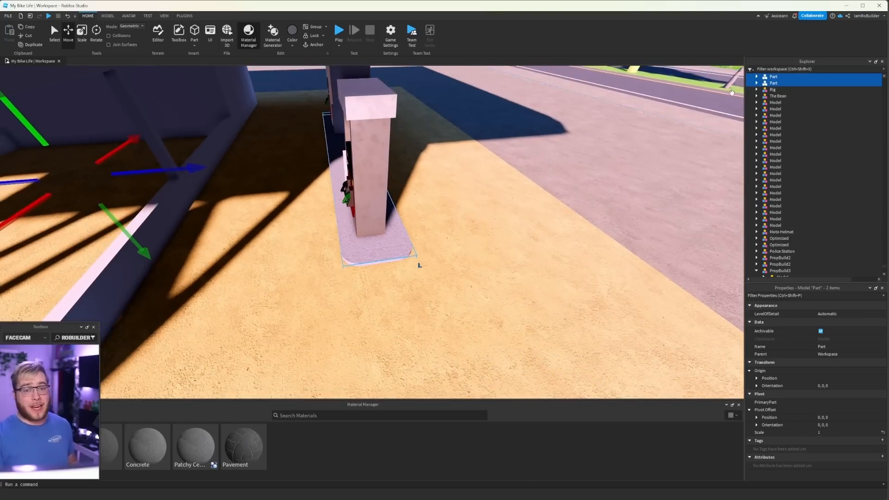
Step: Union the four cylinders and two parts of one pump island base into a single solid
click(782, 89)
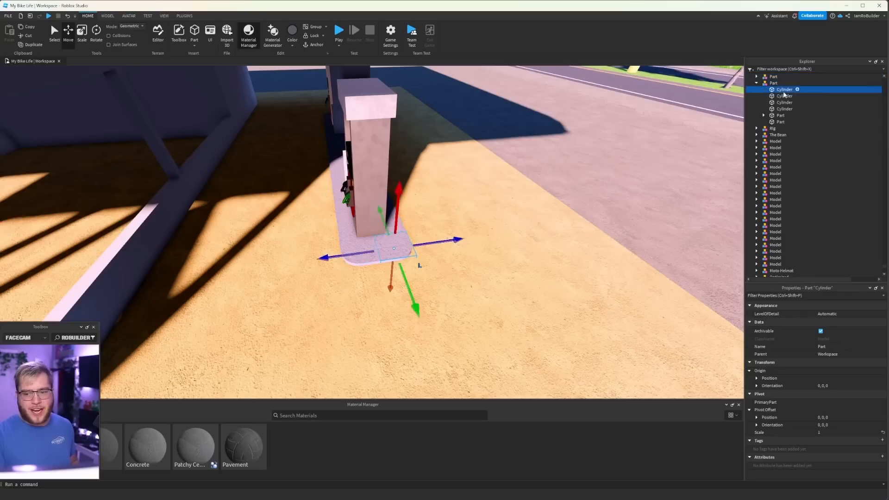
shift+click(748, 121)
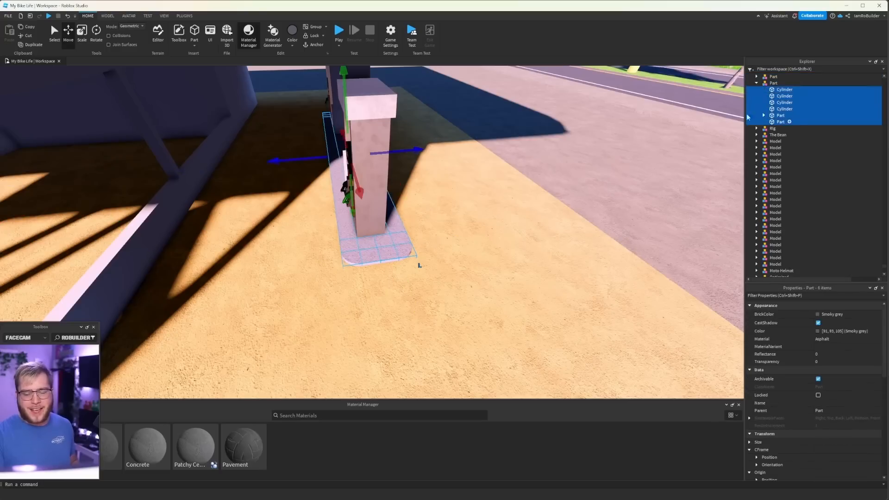
click(107, 16)
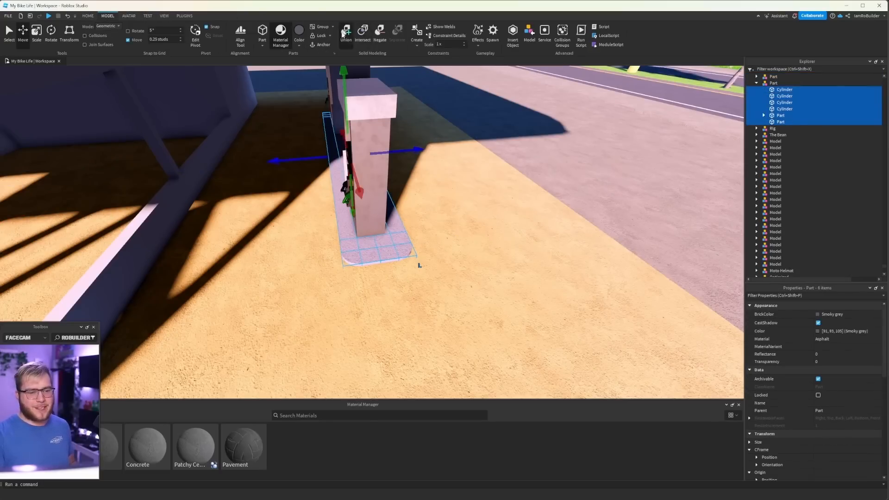
click(346, 31)
scroll(440, 187, up, 5)
scroll(441, 187, down, 5)
right_drag(440, 187, 411, 248)
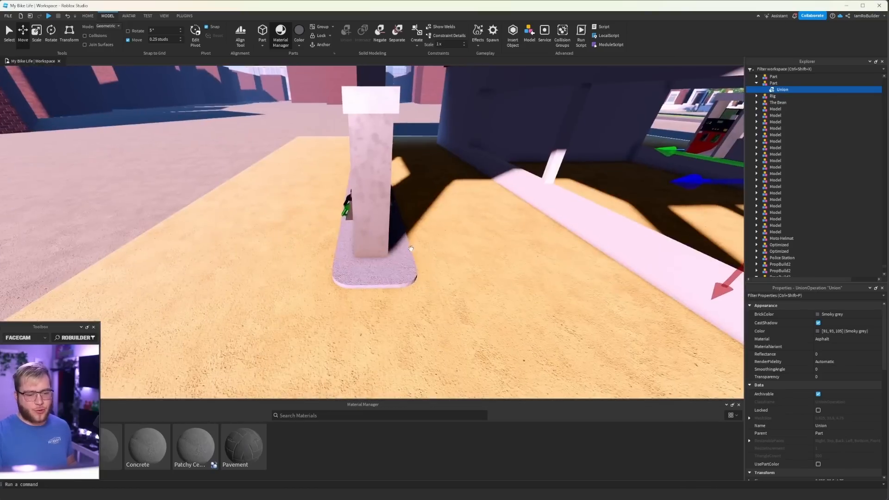
Step: Union the cylinders and parts of the other pump island base into a single solid
alt+click(393, 272)
click(776, 121)
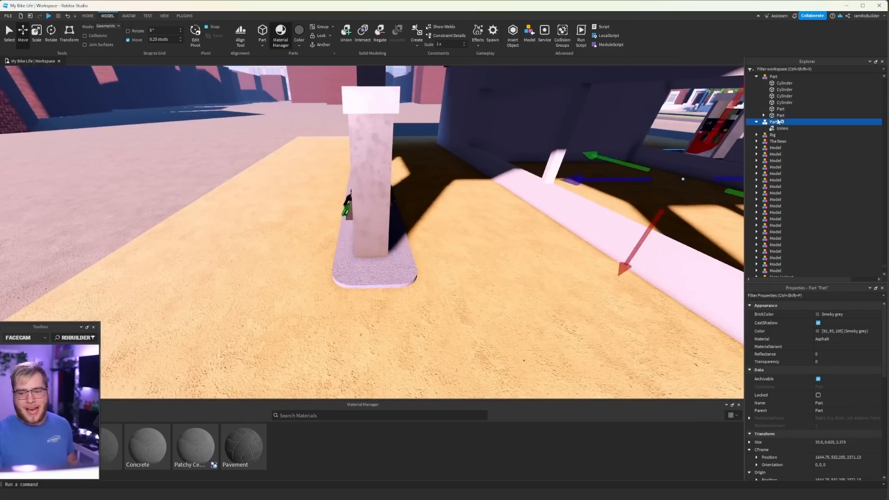
click(778, 114)
shift+click(785, 83)
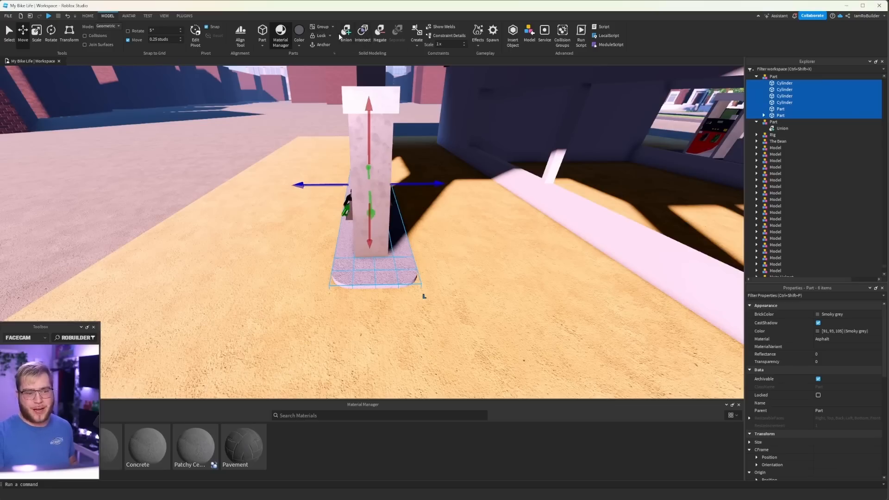
click(344, 37)
scroll(412, 173, down, 5)
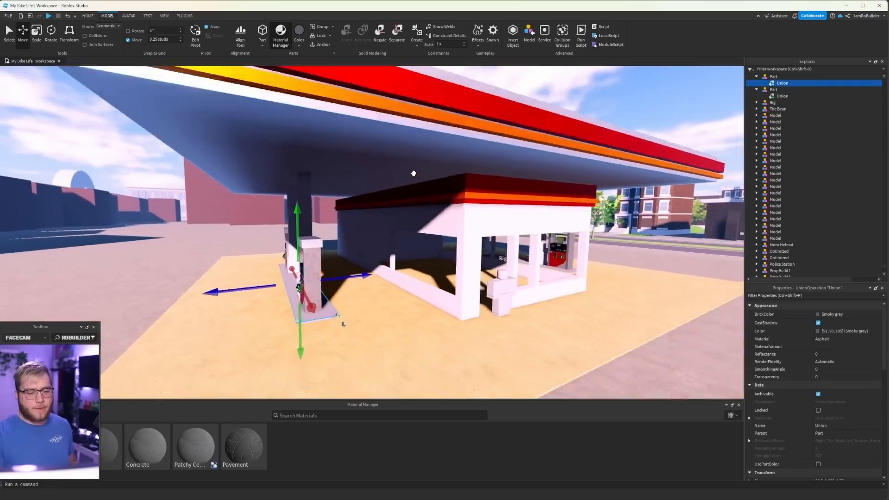
right_drag(413, 172, 496, 92)
click(497, 93)
scroll(491, 149, down, 3)
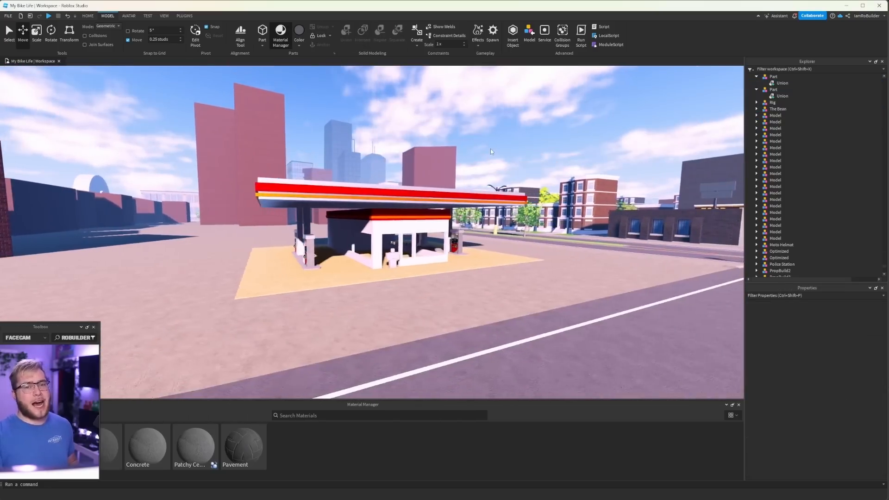
Step: Duplicate the shop's side window post as a 1 × 7.875 × 0.25 stud strip in Smoky grey Metal with the CCC_metal_1 variant
scroll(394, 224, up, 10)
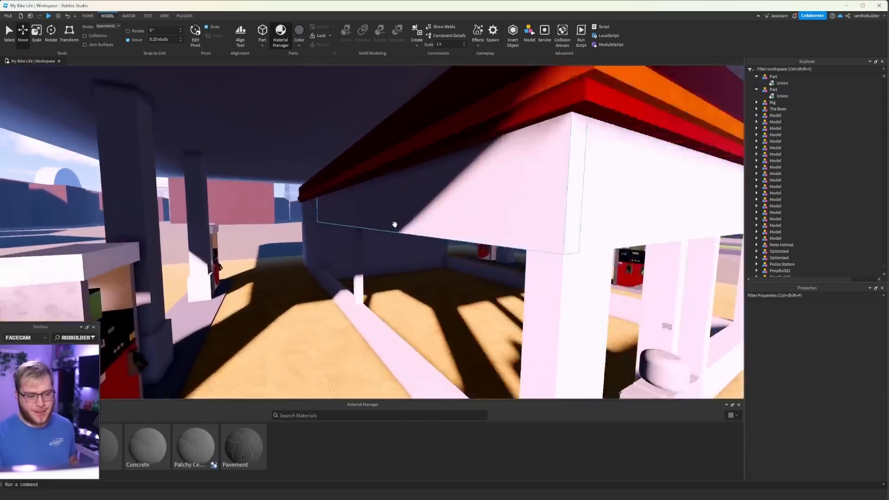
scroll(395, 224, up, 3)
right_drag(394, 225, 387, 232)
click(387, 232)
key(f)
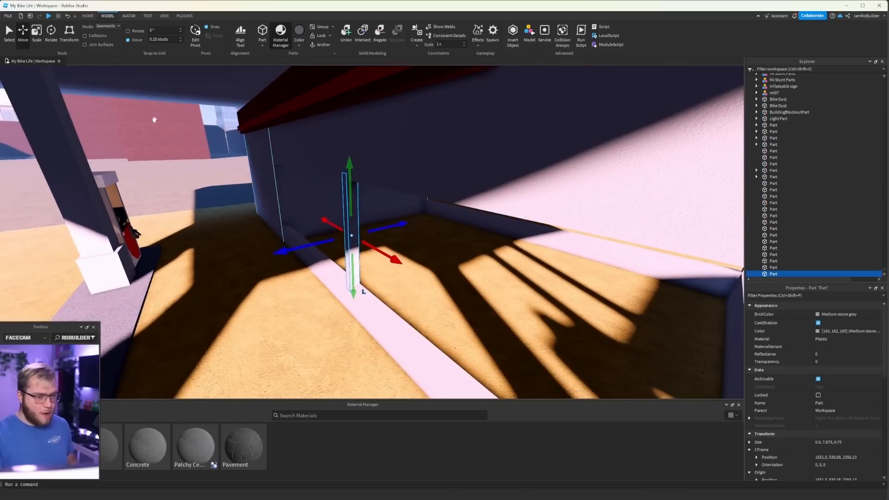
key(ctrl+d)
click(38, 35)
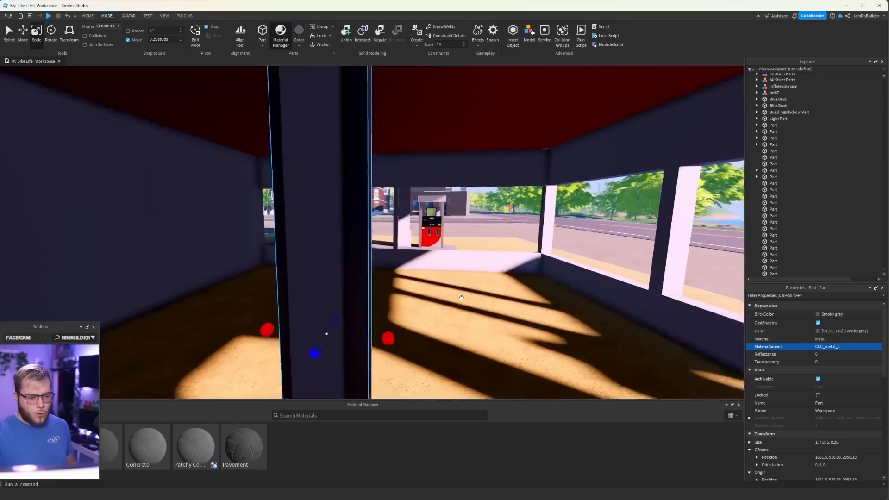
Step: Shorten the metal window strip to about 0.375 studs high against the top edge of the side window opening
right_drag(473, 280, 433, 287)
scroll(461, 298, down, 2)
key(d)
key(a)
right_drag(433, 286, 433, 286)
drag(348, 355, 340, 204)
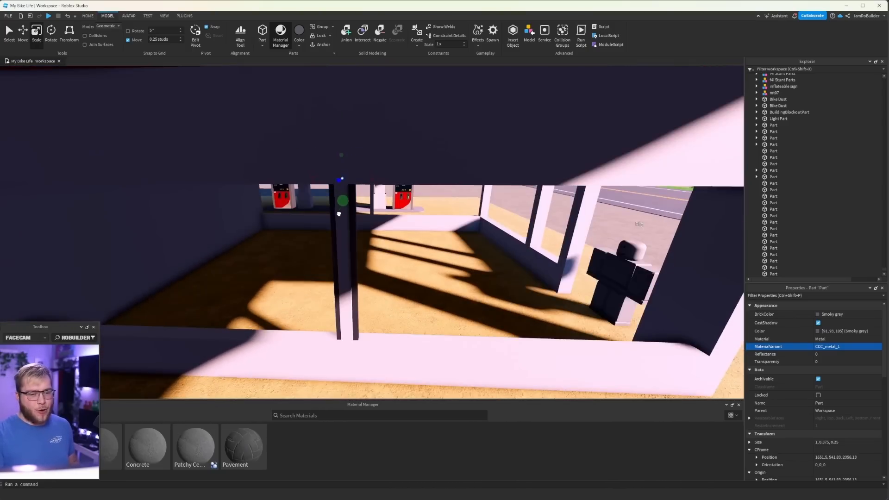
Step: Stretch the metal strip in both directions along the top of the side window to 31.5 studs long and 0.625 studs high
ctrl+drag(410, 179, 645, 182)
key(d)
right_drag(445, 145, 446, 145)
key(a)
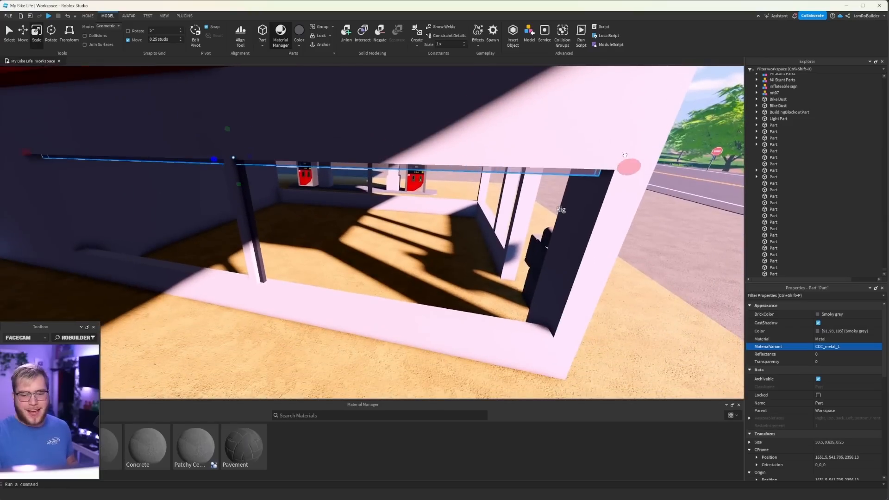
drag(635, 156, 633, 169)
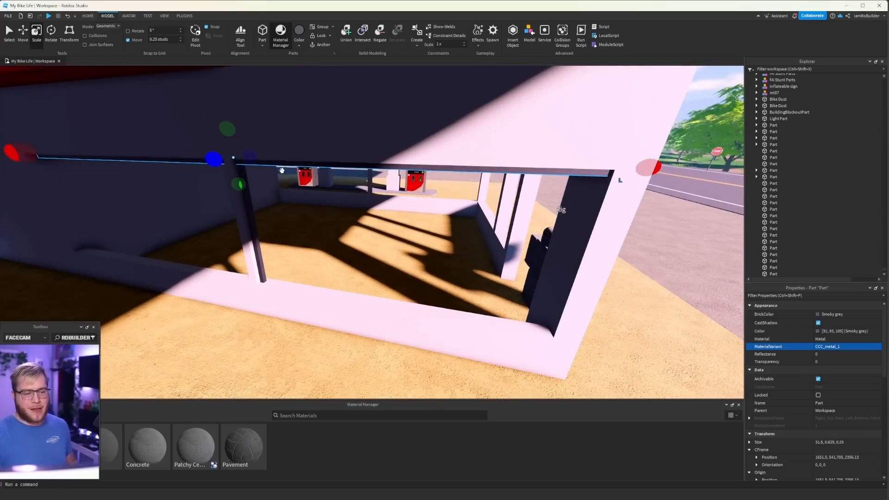
Step: Extend the far end of the top window strip to the wall corner, making it 32.25 studs long
key(a)
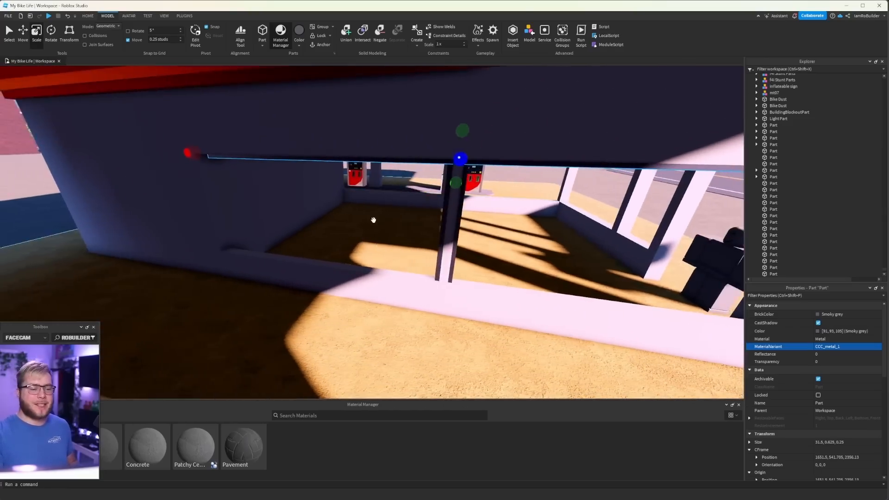
key(d)
key(a)
right_drag(294, 212, 293, 213)
key(w)
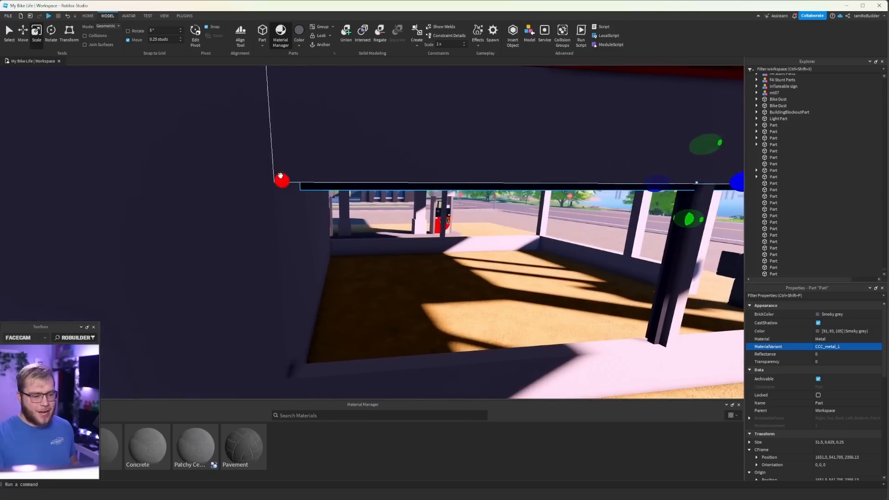
drag(280, 177, 263, 174)
key(d)
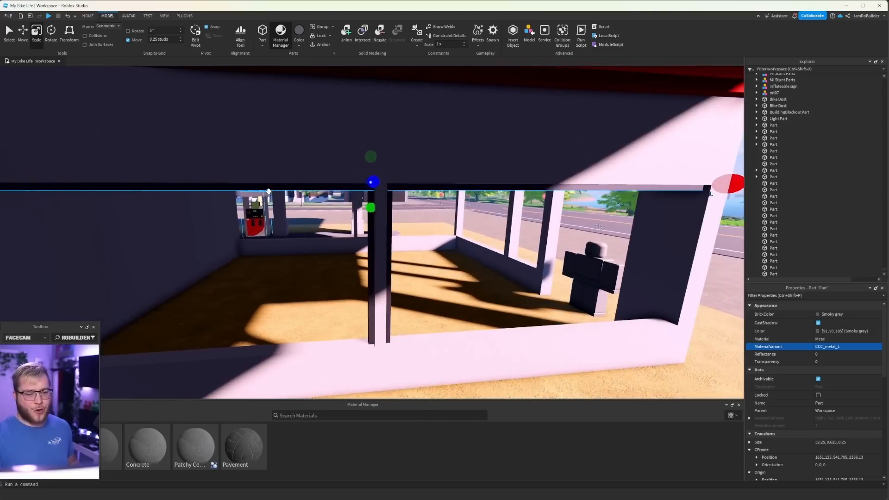
Step: Duplicate the top metal strip of the side window and lower the copy onto the bottom edge of the opening
key(d)
right_drag(273, 191, 273, 191)
drag(341, 248, 343, 261)
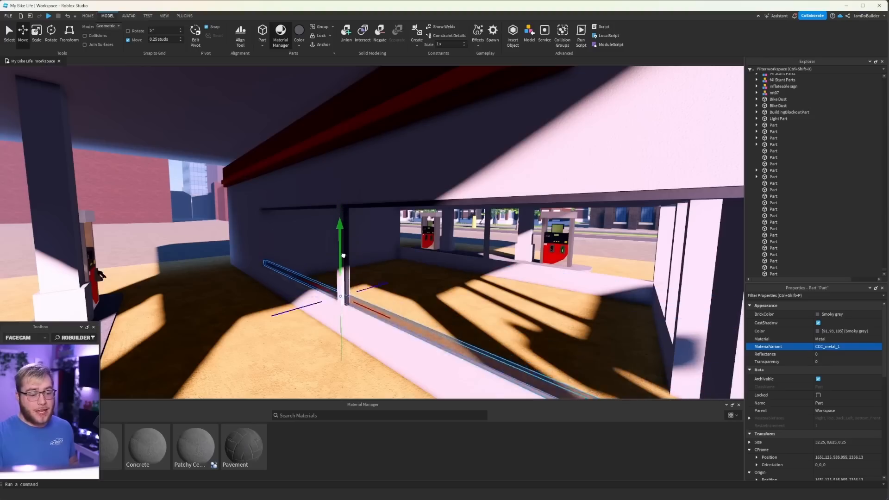
key(s)
right_drag(374, 260, 386, 261)
key(w)
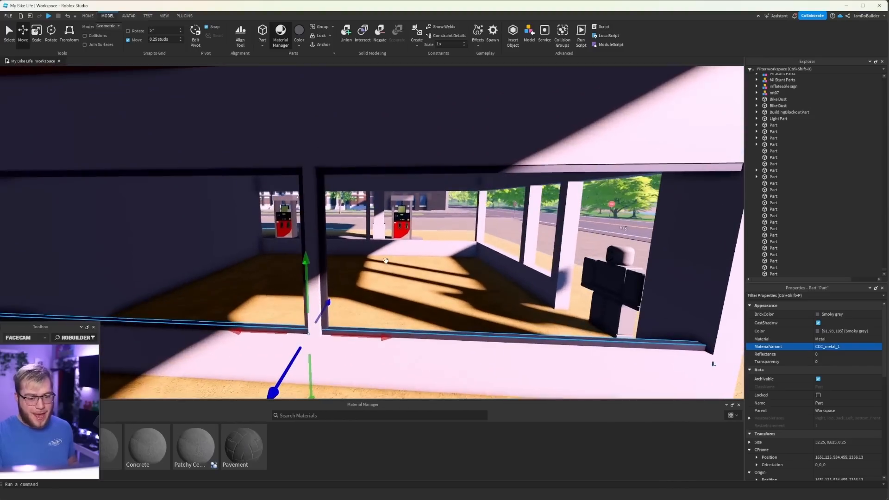
Step: Duplicate the metal strip on the side window's middle post and move the copy to the far end of the opening
click(324, 254)
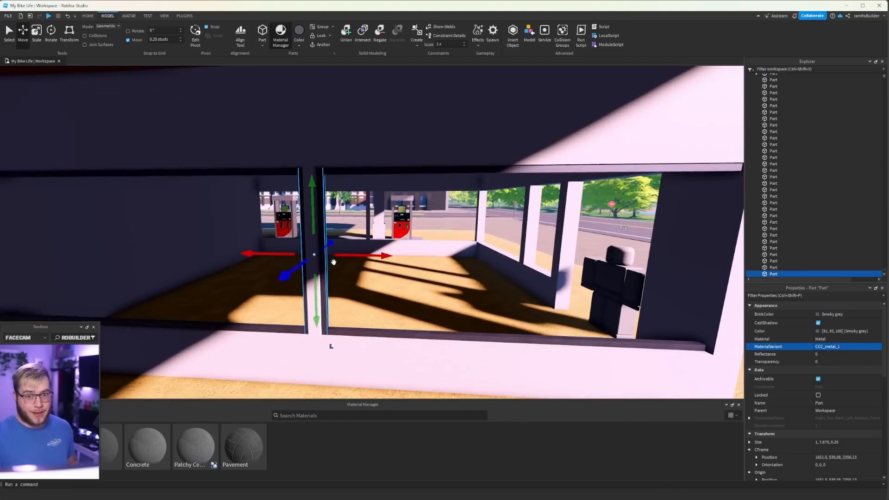
key(ctrl+d)
key(a)
drag(350, 256, 419, 268)
key(d)
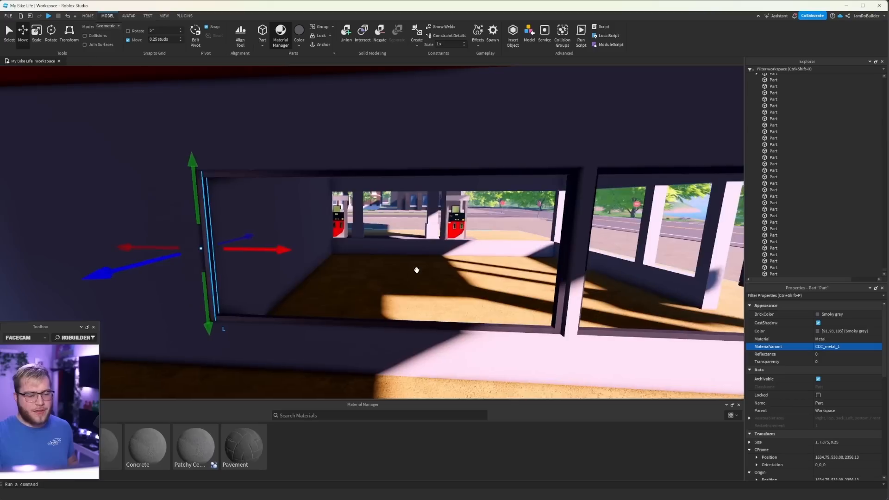
key(s)
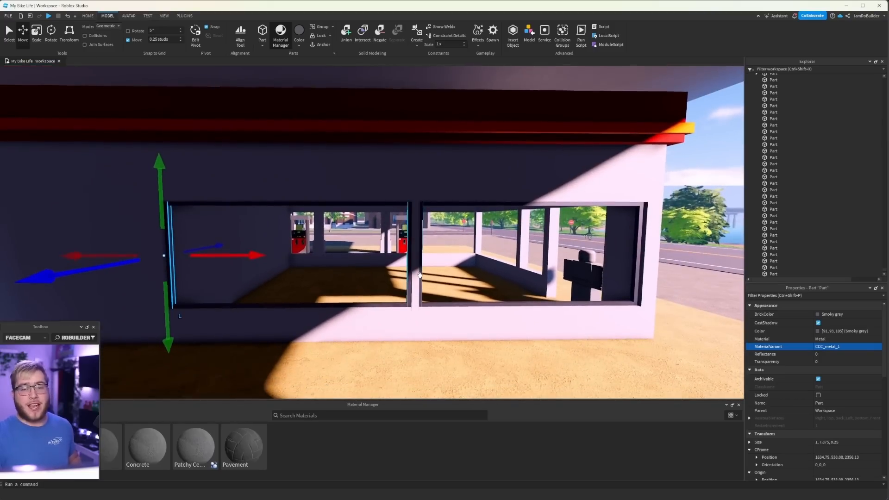
Step: Select the side window's metal frame parts and copy them across the shop to the matching window on the opposite wall
ctrl+click(379, 204)
ctrl+click(414, 234)
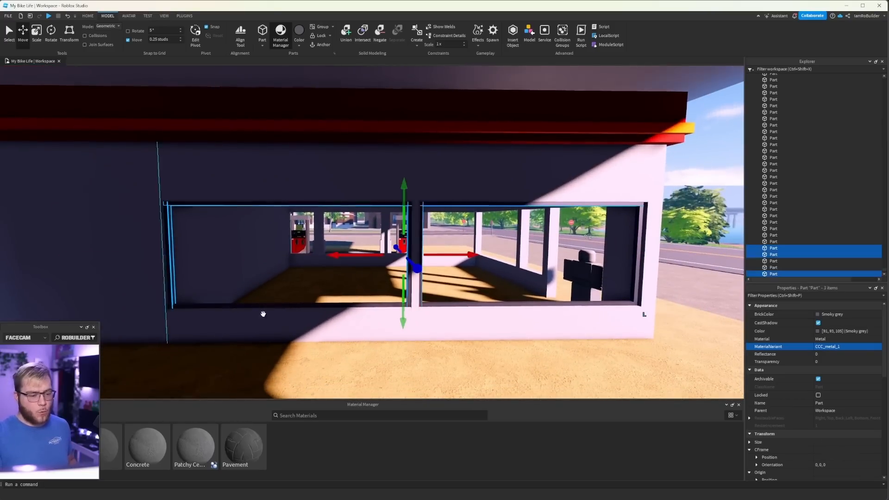
ctrl+click(261, 305)
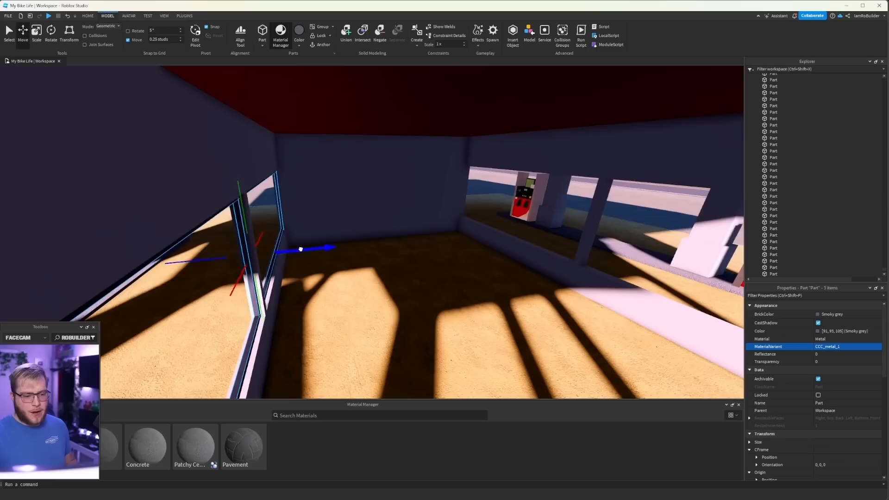
key(w)
right_drag(300, 248, 301, 247)
key(d)
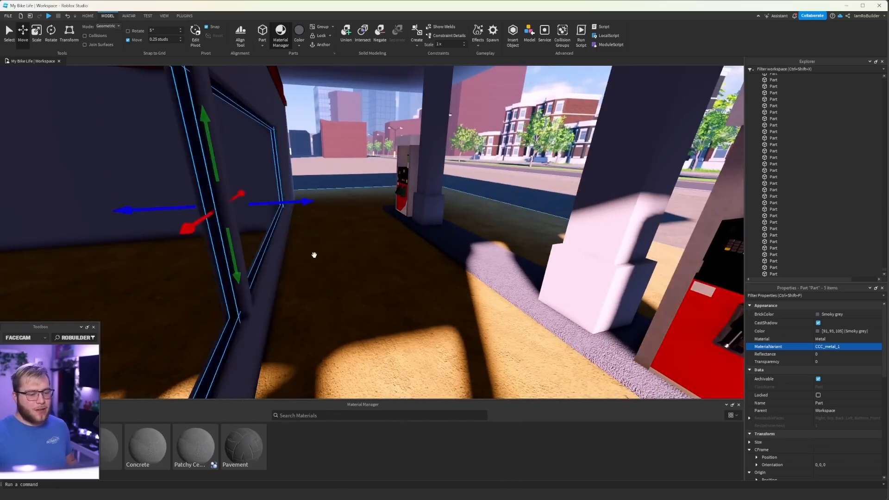
key(f)
key(s)
key(d)
click(477, 137)
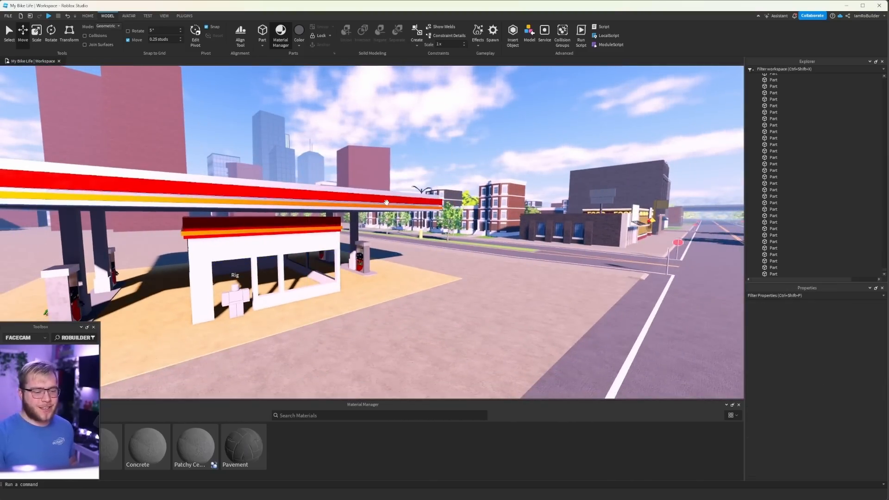
Step: Move the Rig out of the shop's doorway to the open ground in front of the gas station
key(w)
right_drag(387, 203, 378, 204)
key(w)
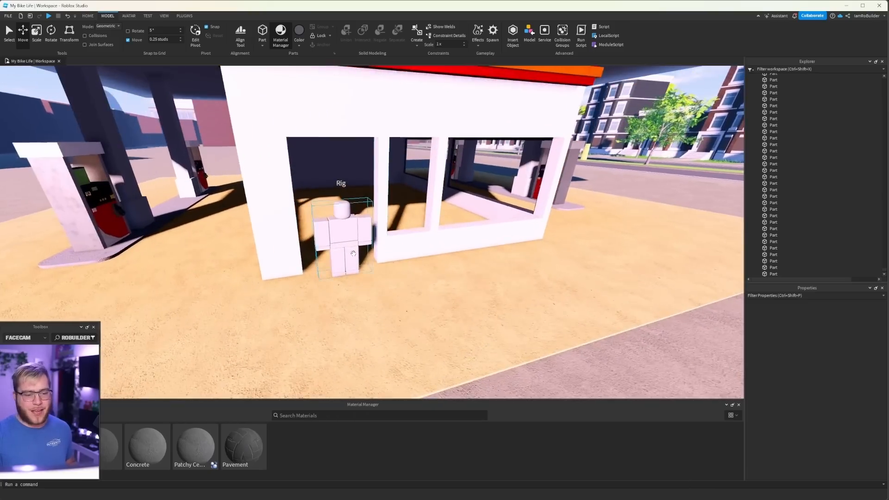
click(353, 253)
key(s)
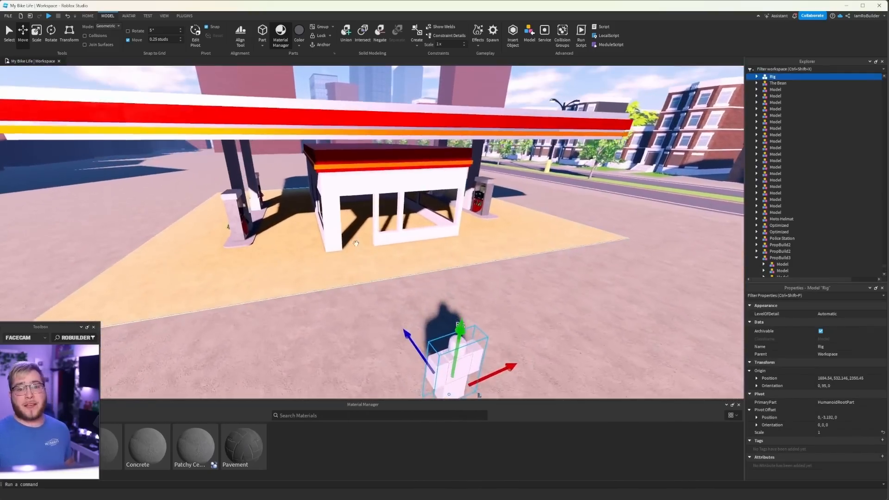
Step: Color the side window's pane Pastel Blue and set its material to Glass
key(w)
click(835, 314)
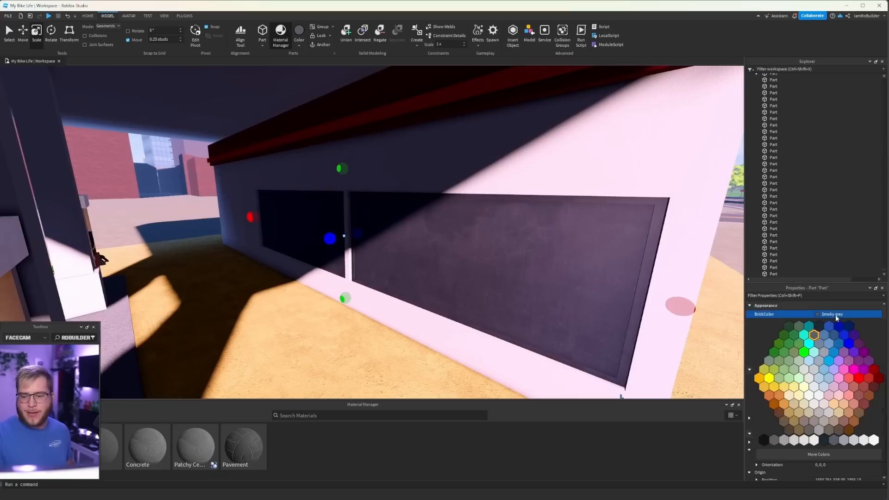
click(837, 332)
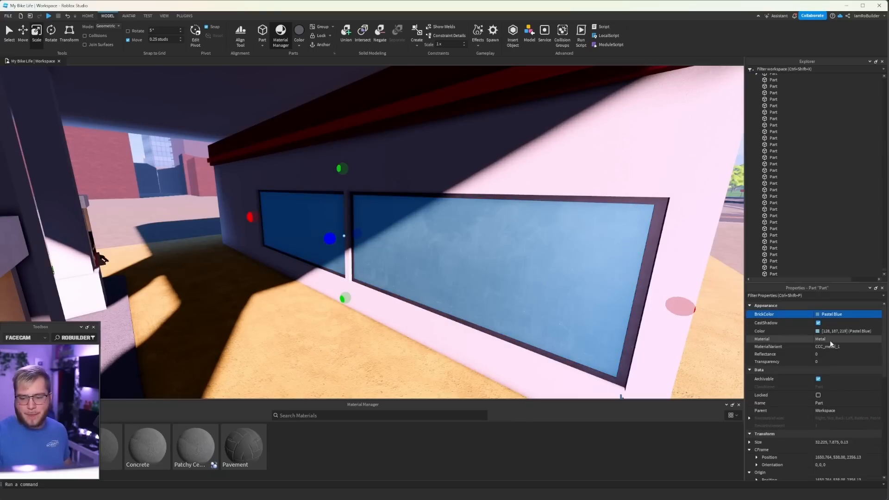
click(831, 341)
scroll(833, 356, up, 1)
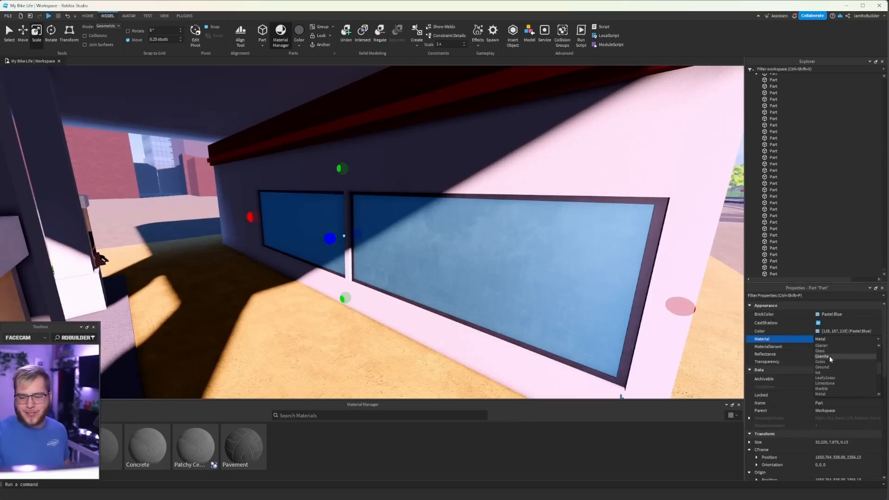
click(827, 356)
Step: Set the side window pane's transparency to 0.25 and recolor it Black
click(834, 364)
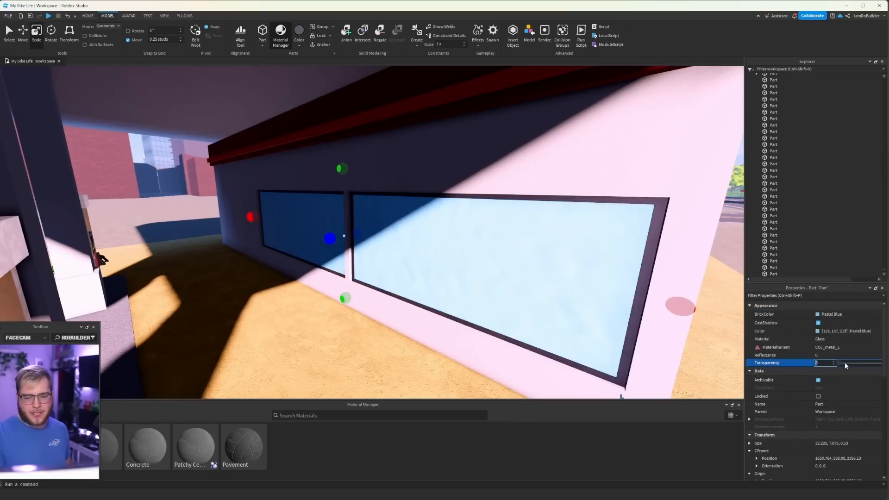
click(845, 365)
right_drag(510, 243, 510, 243)
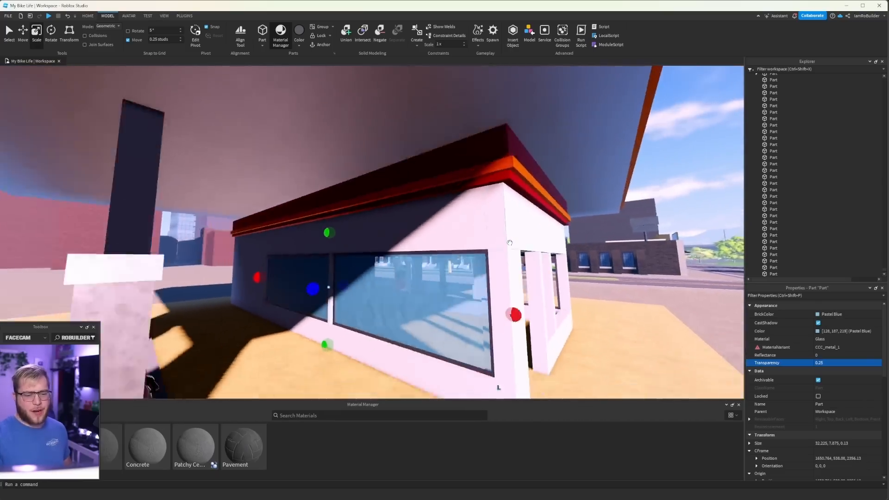
scroll(510, 243, down, 3)
click(829, 314)
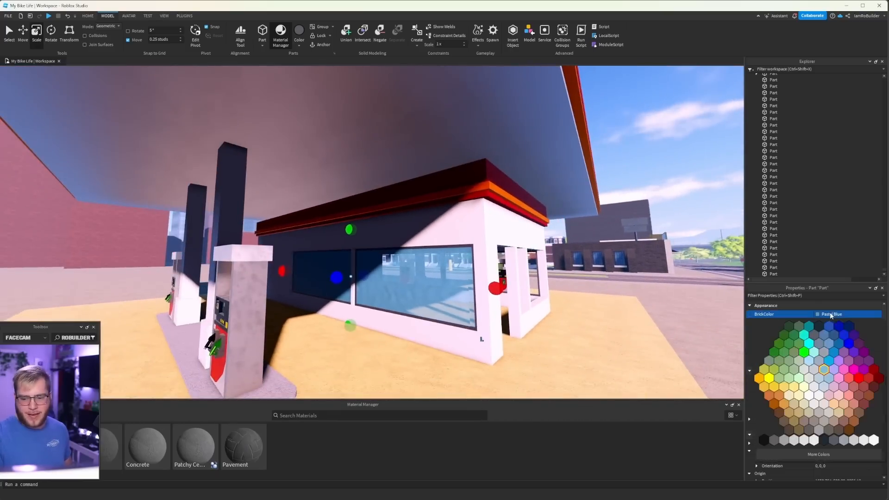
click(825, 441)
scroll(564, 300, up, 5)
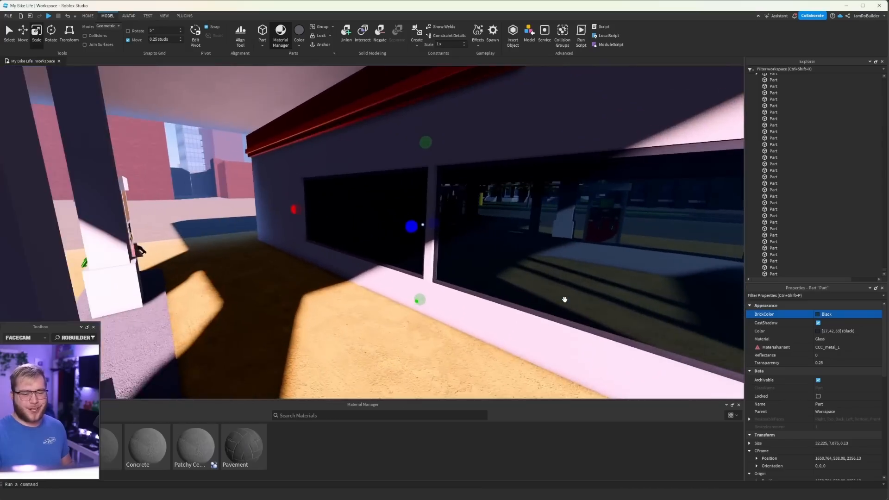
Step: Look over the gas station from across the road and from beneath the canopy to check the windows and walls
key(d)
right_drag(570, 298, 568, 300)
key(s)
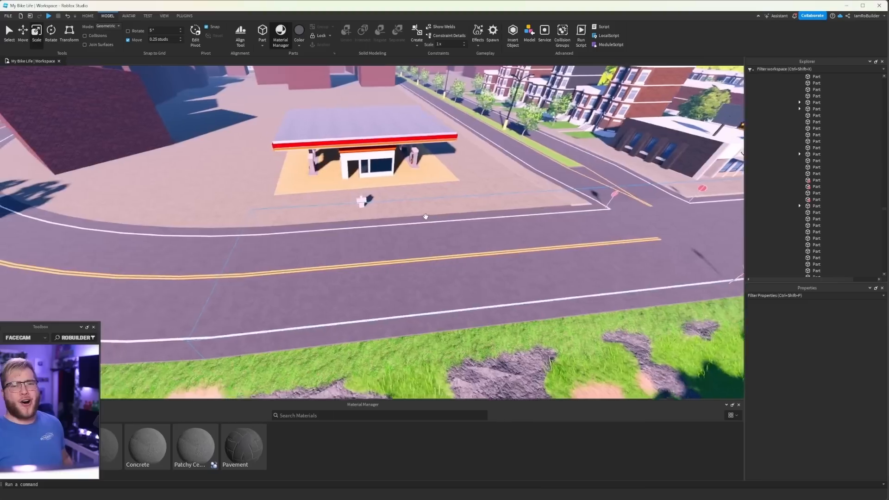
key(w)
right_drag(425, 216, 387, 164)
key(w)
click(362, 121)
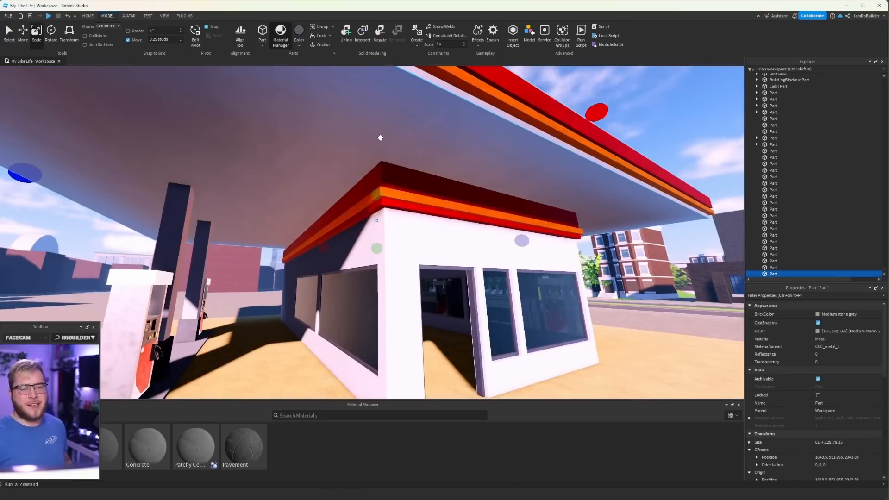
scroll(380, 138, down, 2)
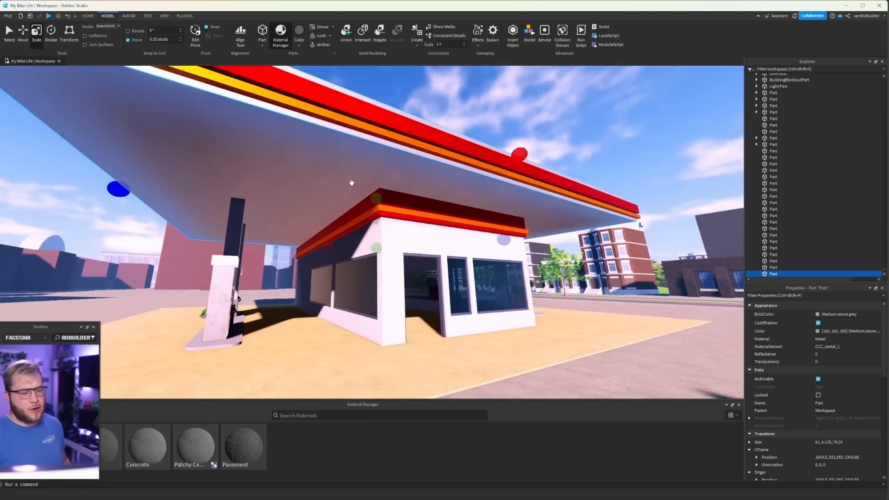
scroll(352, 185, up, 4)
Step: Select all matching shop wall parts with the Magic Wand plugin and color them Pearl
click(410, 192)
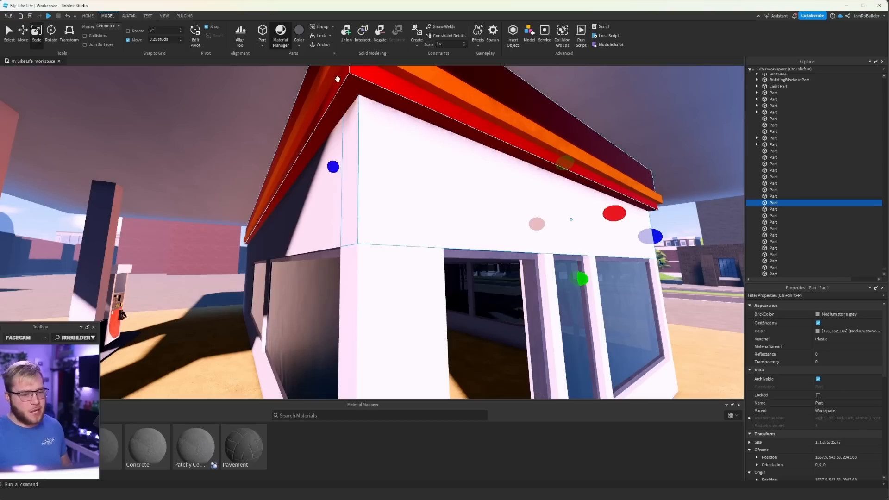
click(184, 15)
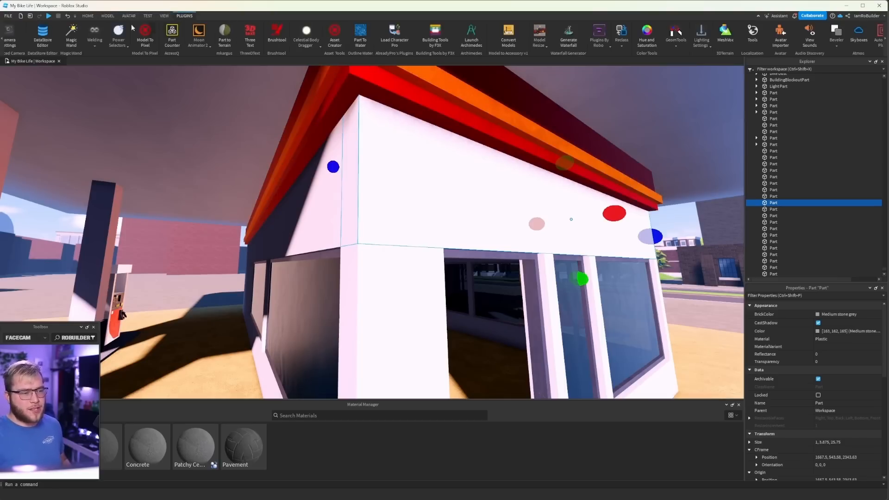
click(71, 34)
click(380, 166)
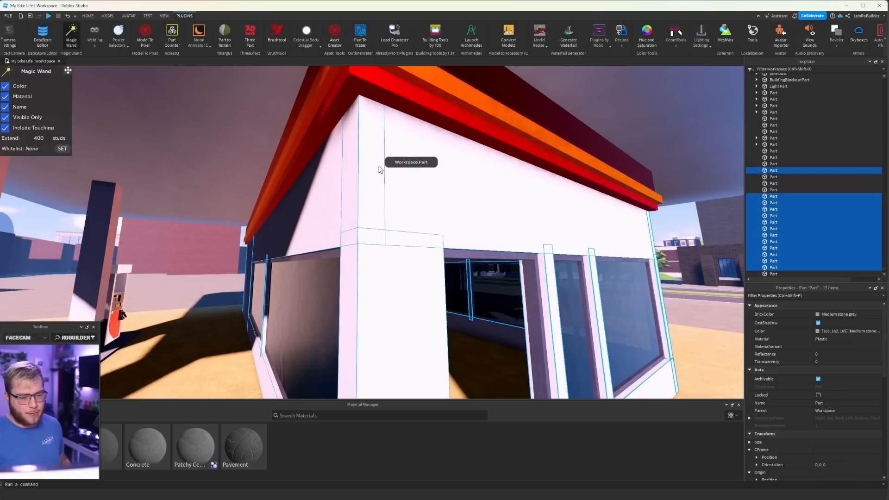
key(d)
key(s)
key(d)
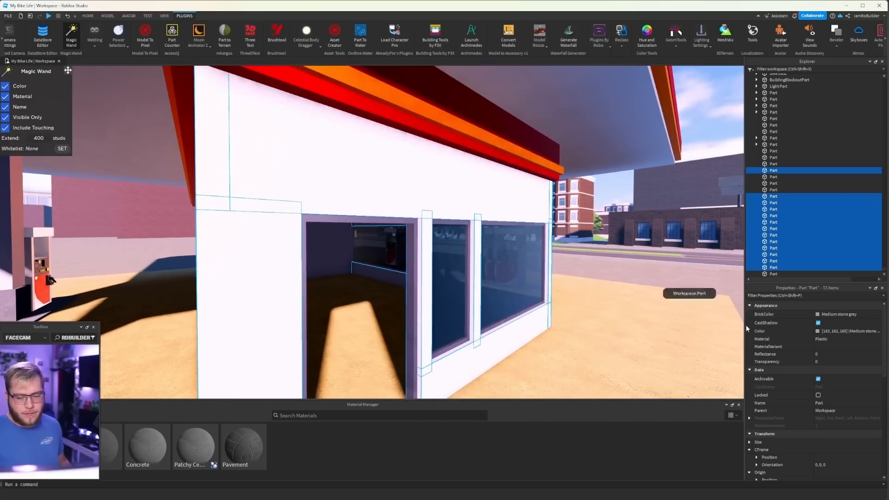
click(826, 314)
click(824, 343)
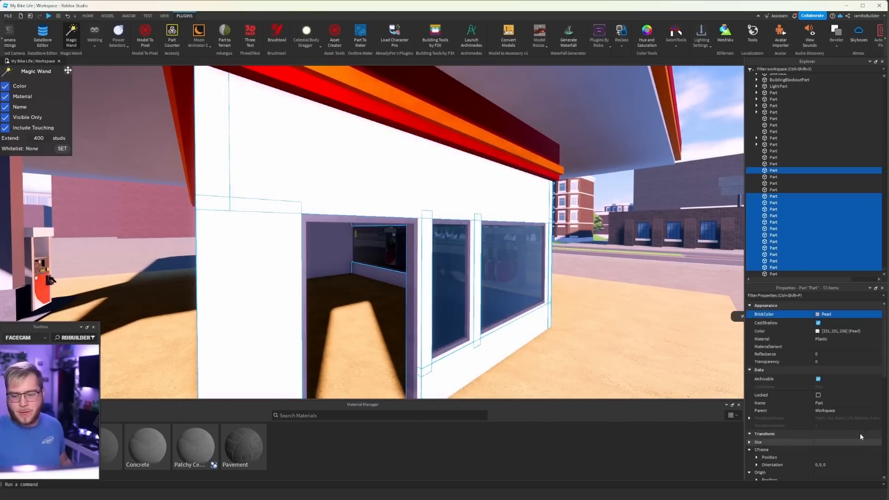
Step: Apply the Wall Plaster material variant to the selected shop walls and clear the selection
click(826, 346)
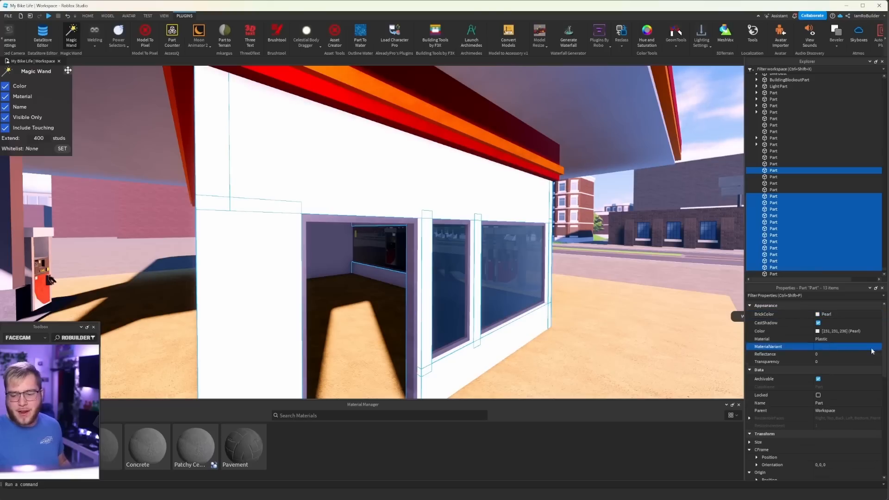
click(78, 42)
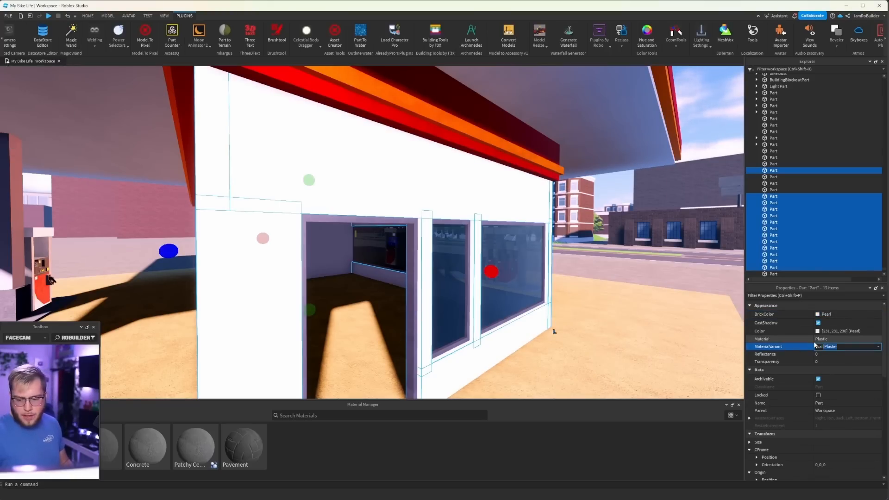
key(Return)
scroll(316, 251, down, 5)
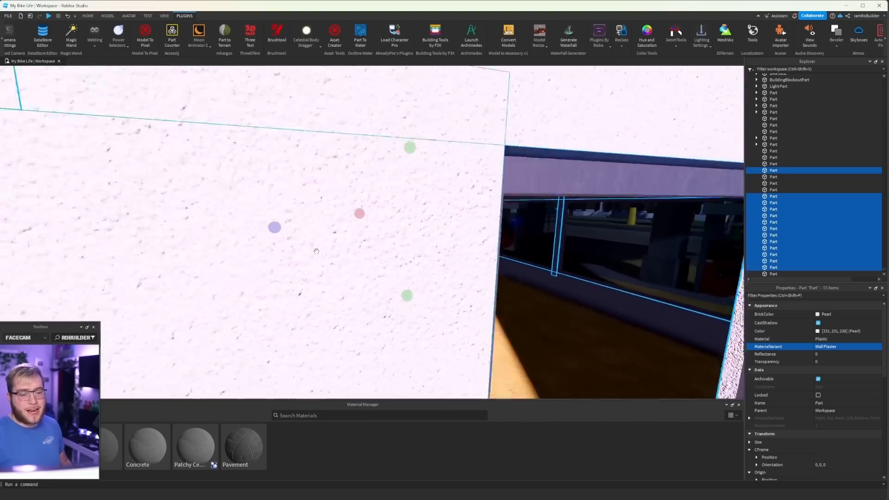
scroll(316, 252, down, 10)
right_drag(387, 218, 387, 178)
click(387, 178)
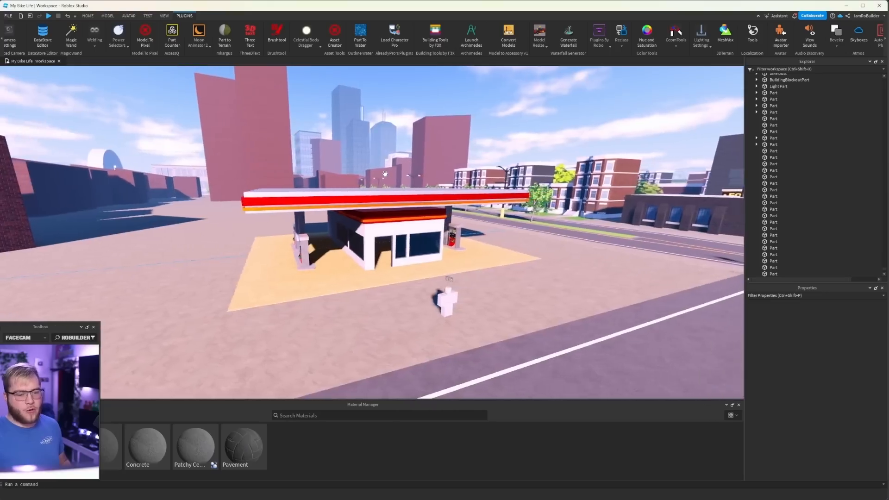
Step: Duplicate the front glass pane, shorten the copy to the doorway at 5.475 studs wide, and extend it down to the floor
key(d)
right_drag(387, 176, 366, 157)
key(w)
key(w)
click(276, 234)
key(s)
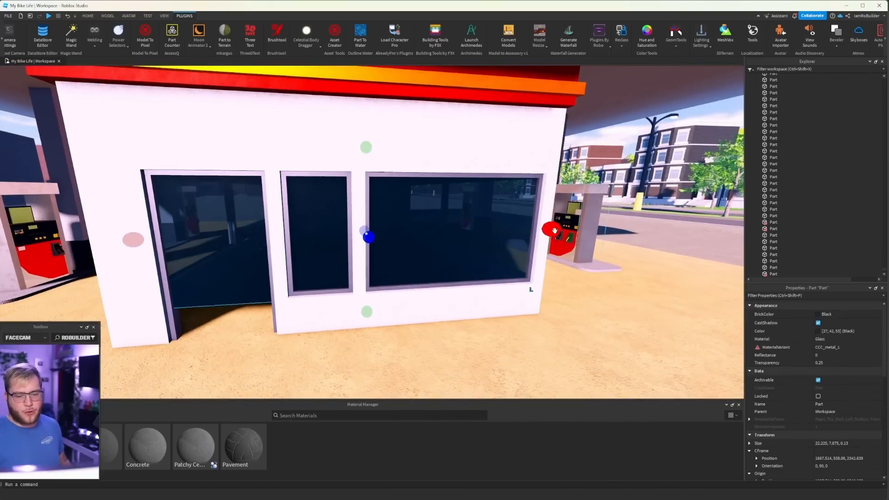
drag(554, 231, 398, 240)
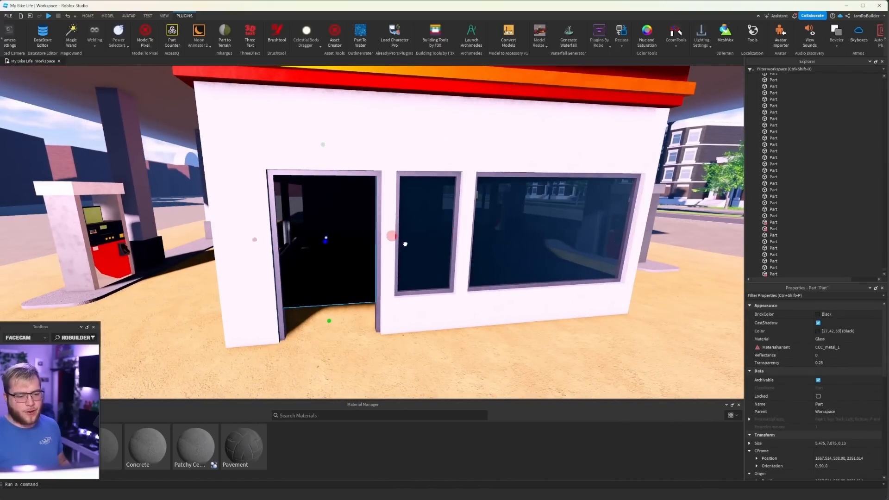
drag(330, 321, 327, 358)
Step: Make a Smoky grey horizontal bar across the door glass from a copy of the pane, 0.125 studs high and 0.479 studs deep
drag(322, 144, 322, 246)
scroll(357, 252, up, 3)
right_drag(357, 252, 409, 238)
drag(415, 238, 422, 247)
right_drag(422, 248, 463, 263)
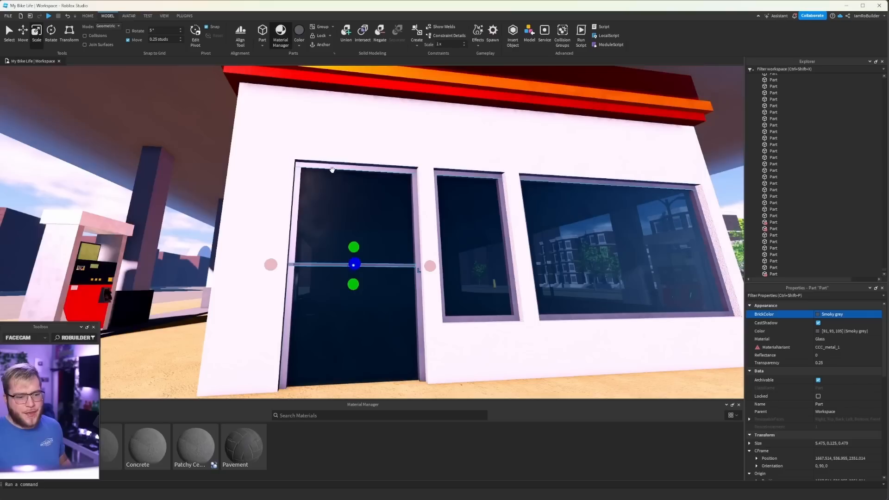
Step: Duplicate the metal strip above the front windows and shorten the copy to the doorway's width
click(697, 185)
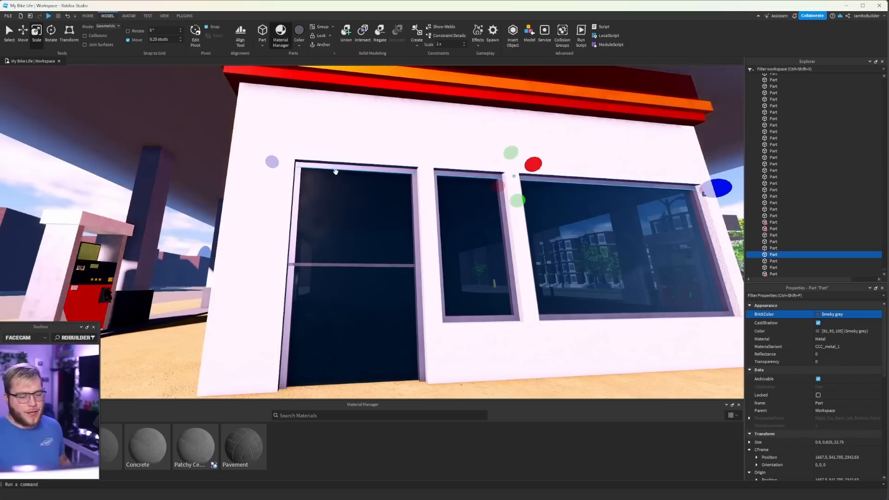
drag(708, 186, 432, 172)
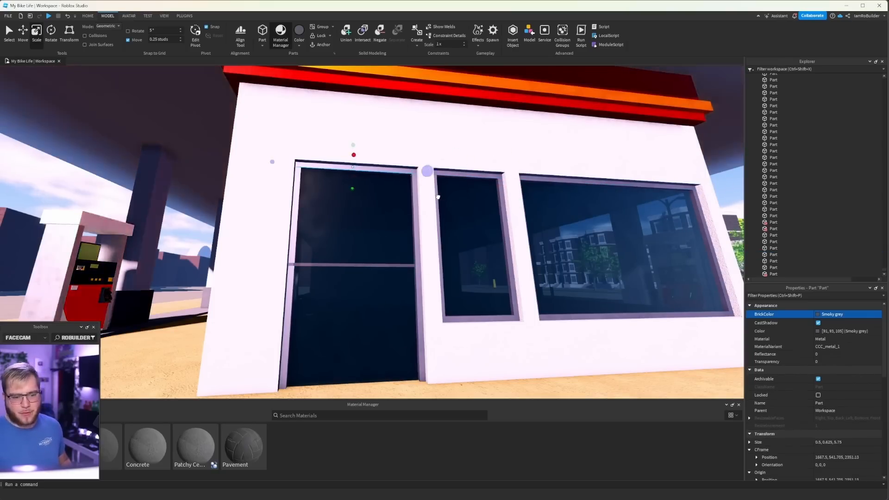
Step: Move the doorway-wide metal strip down to the foot of the glass door and clear the selection
click(23, 32)
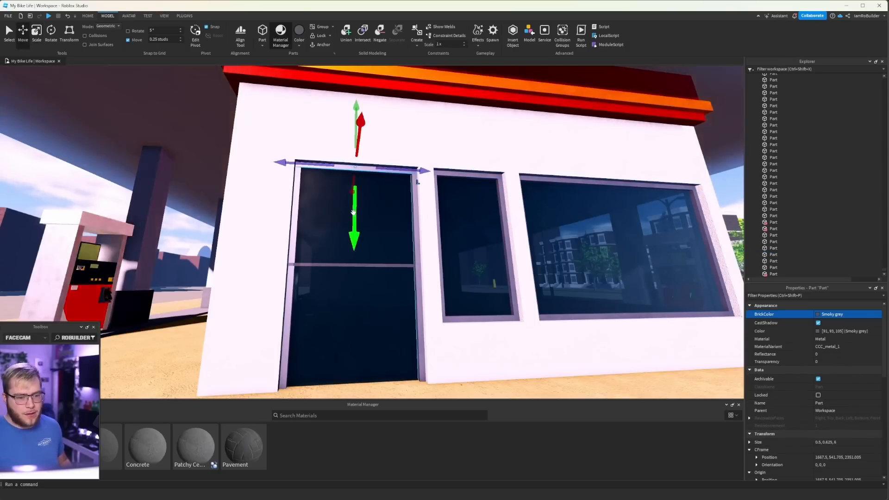
drag(354, 232, 380, 378)
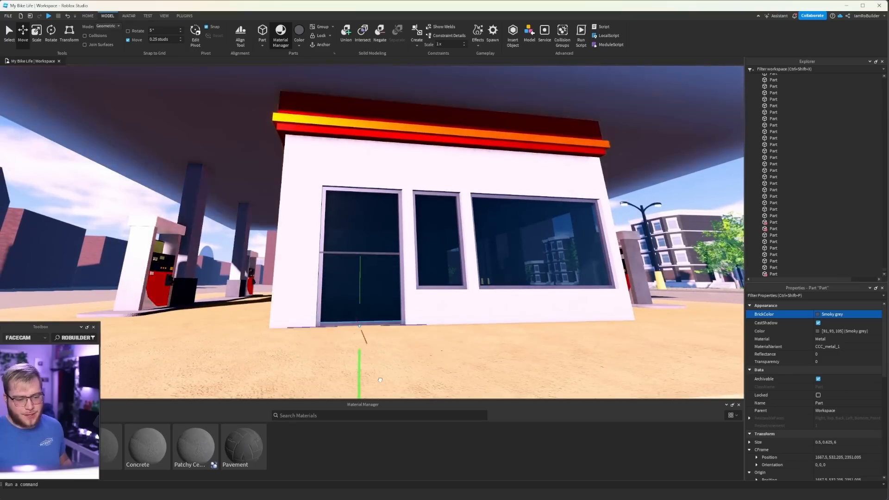
right_drag(476, 208, 476, 240)
key(s)
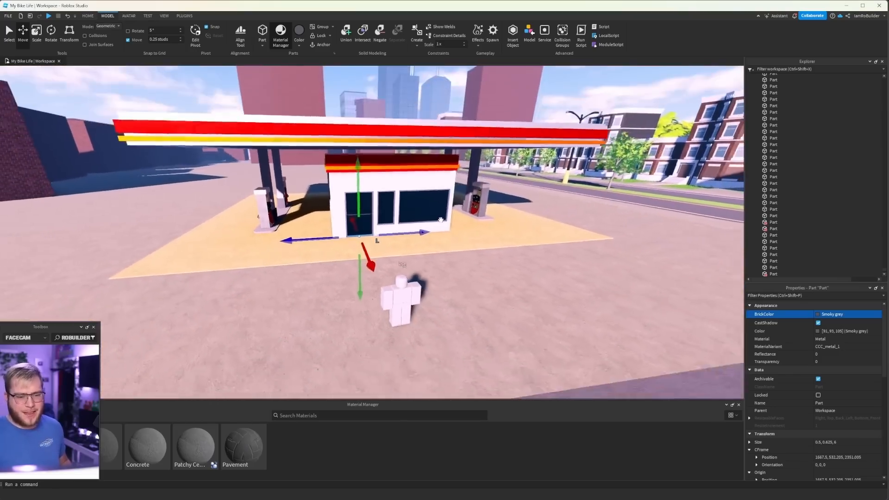
click(457, 190)
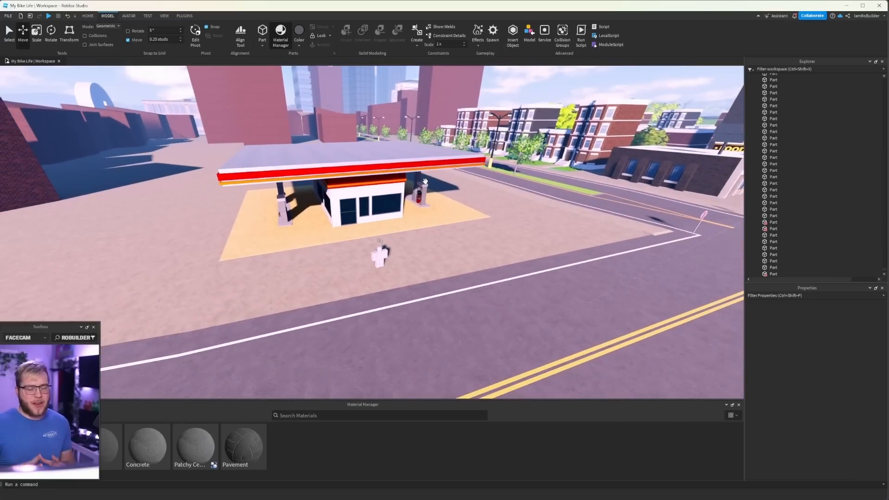
Step: Select all the gas station's parts, including the Burlap ground slab, canopy, pumps and shop, and group them
click(298, 237)
key(f)
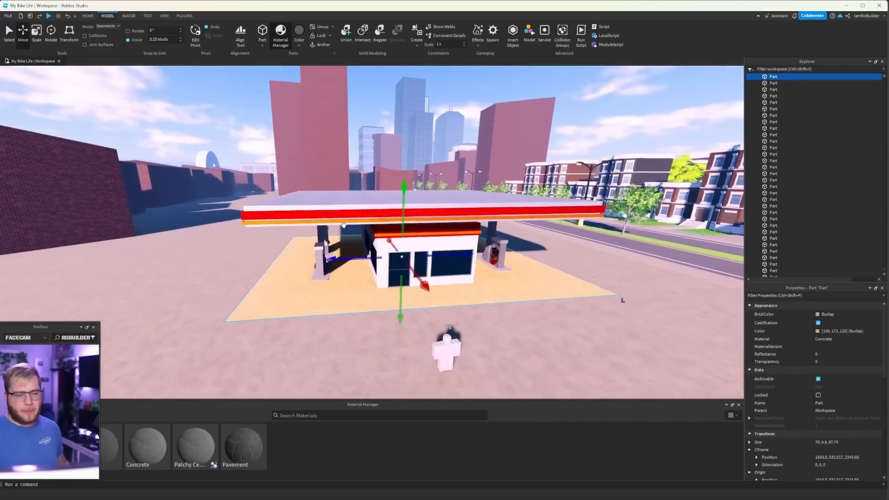
key(w)
right_drag(344, 225, 344, 245)
scroll(344, 225, down, 2)
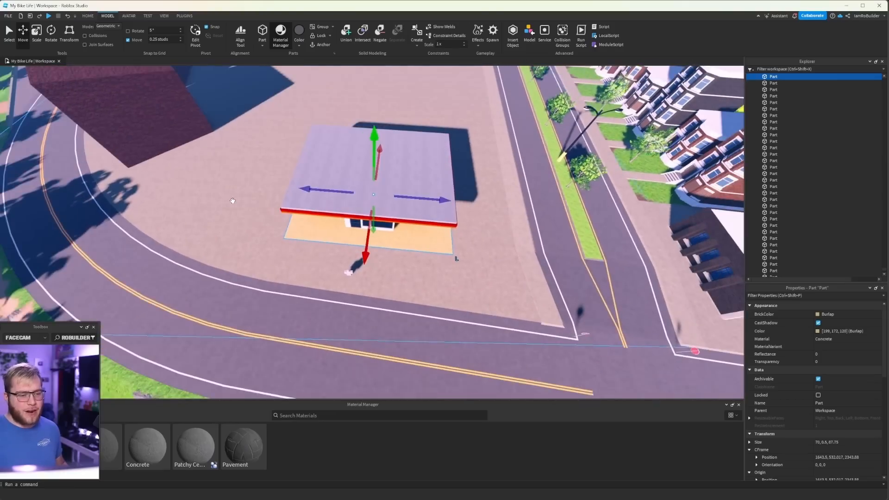
key(w)
right_drag(259, 197, 314, 198)
key(w)
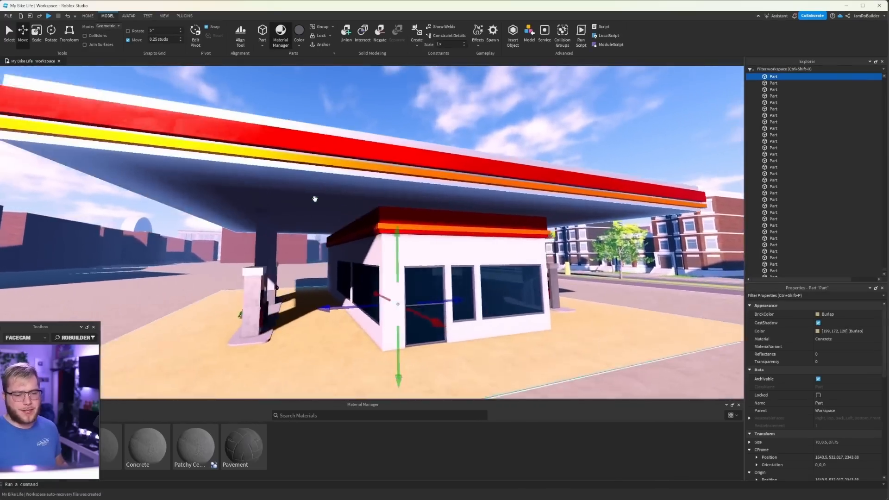
key(ctrl+a)
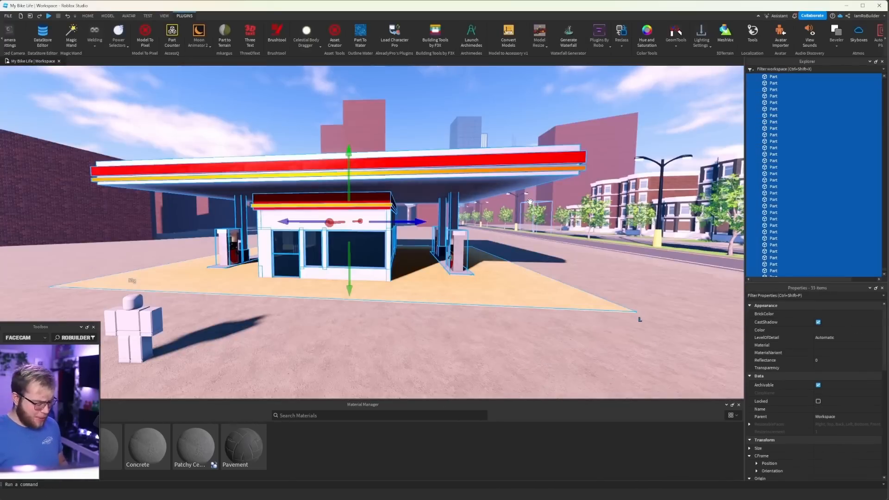
key(ctrl+g)
Step: Move the grouped gas station toward the street corner, to X 1672.25 and Z 2304.38
scroll(473, 185, up, 5)
scroll(473, 187, down, 10)
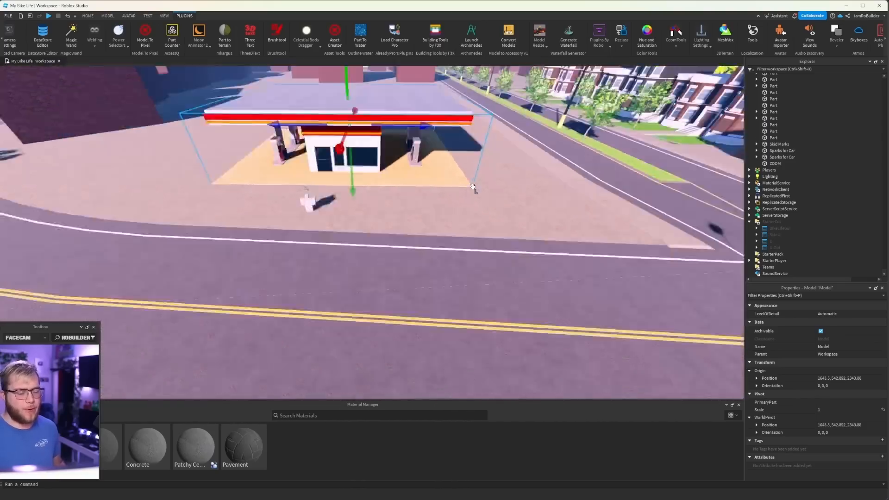
scroll(472, 188, down, 10)
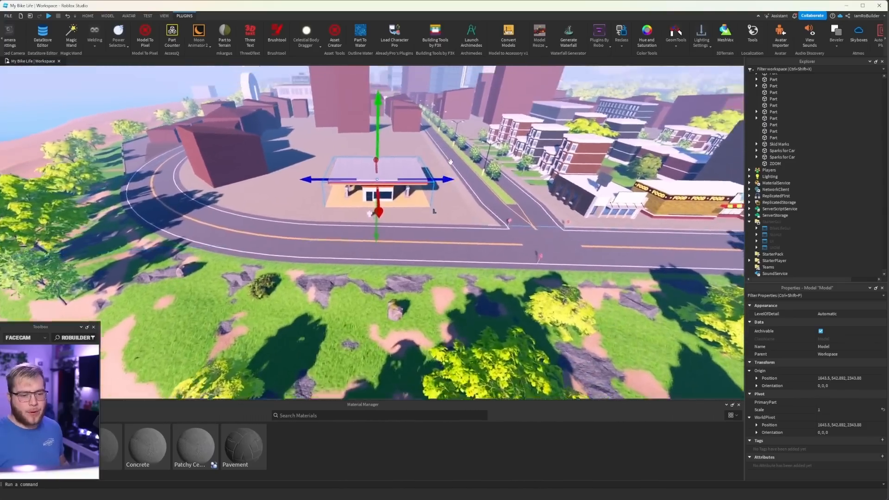
scroll(450, 162, up, 6)
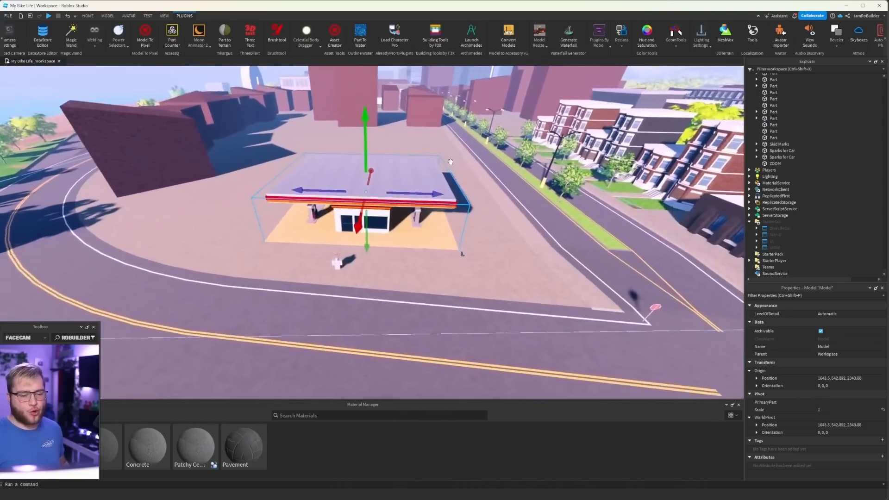
scroll(450, 162, up, 3)
drag(358, 172, 427, 178)
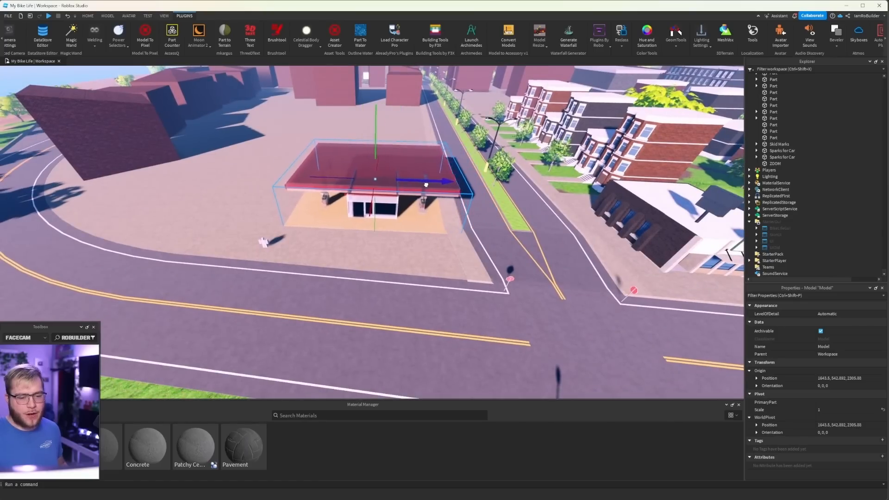
drag(374, 219, 374, 244)
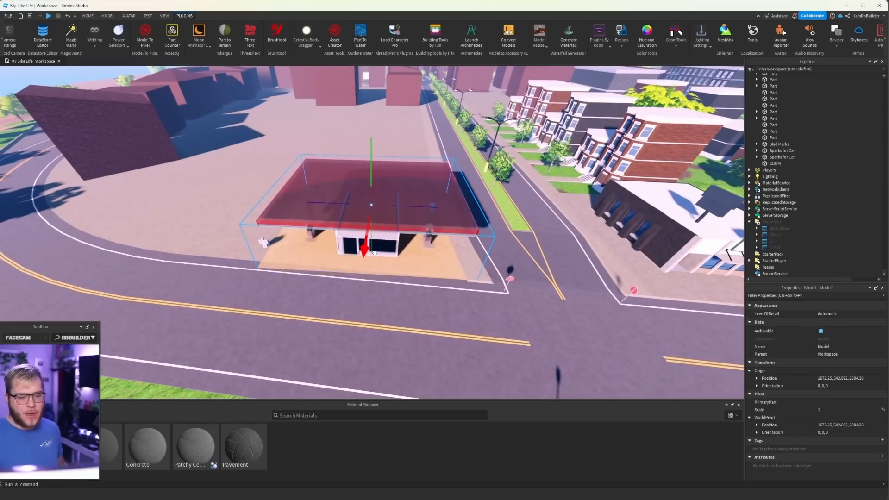
Step: Try lowering the gas station model by 0.25 studs at the street corner
scroll(413, 228, up, 5)
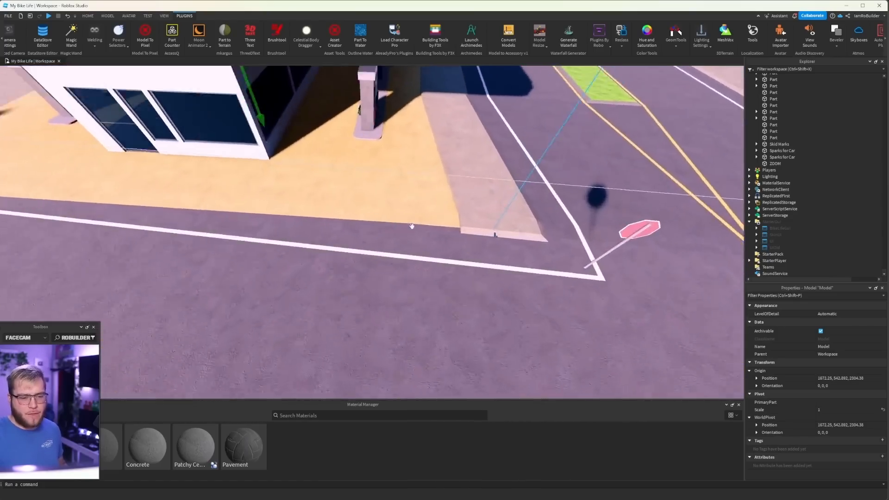
scroll(406, 232, down, 10)
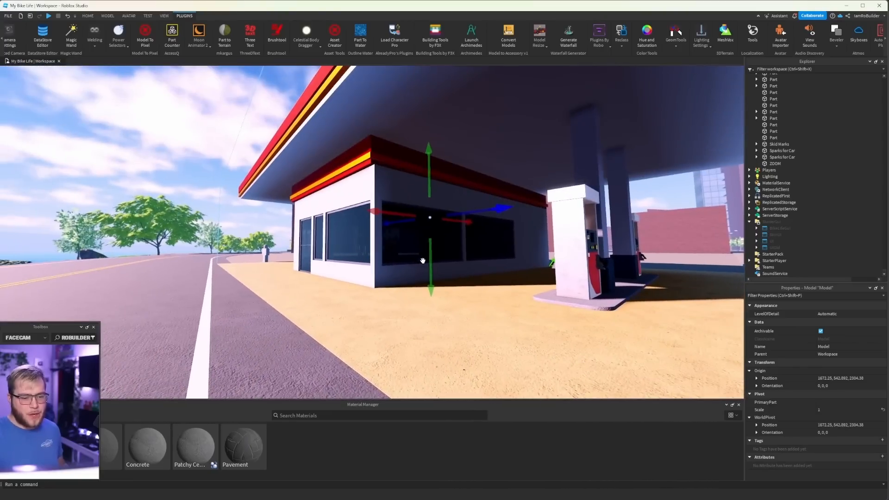
scroll(405, 267, up, 4)
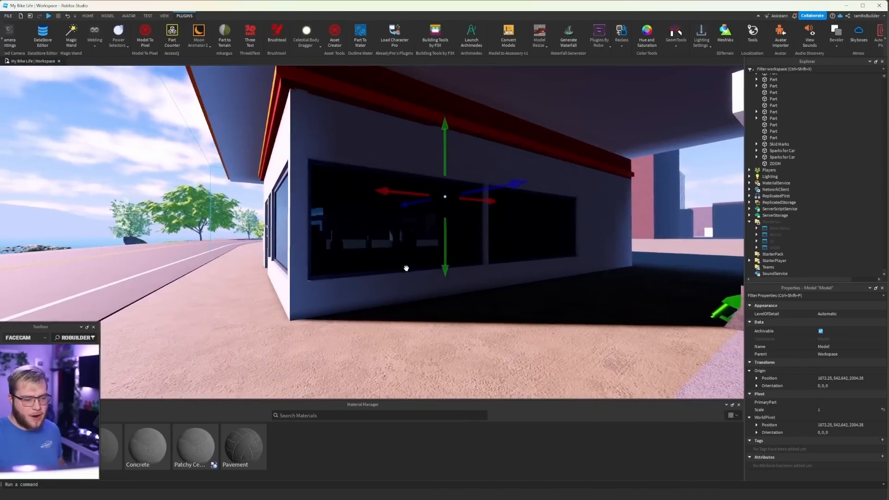
right_drag(406, 267, 406, 268)
scroll(406, 268, down, 5)
scroll(407, 269, down, 8)
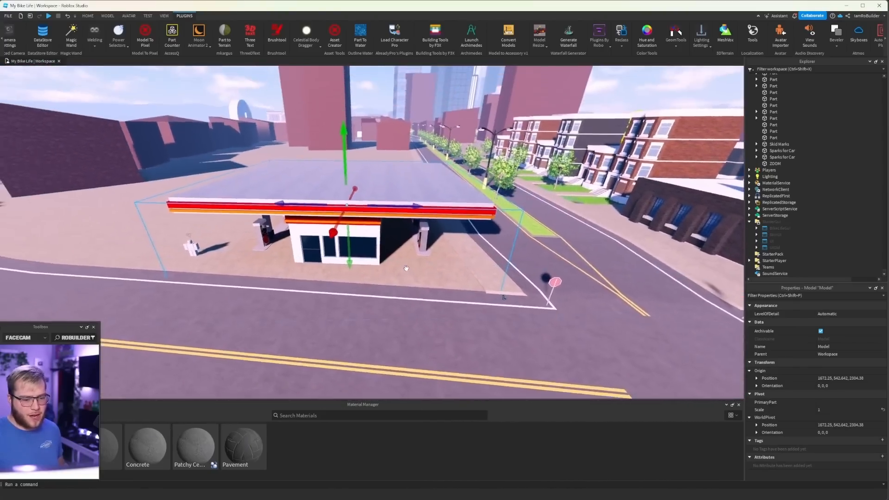
Step: Angle the gas station model to -2.454° and shift it about 2.2 studs away from the side street
scroll(387, 260, up, 8)
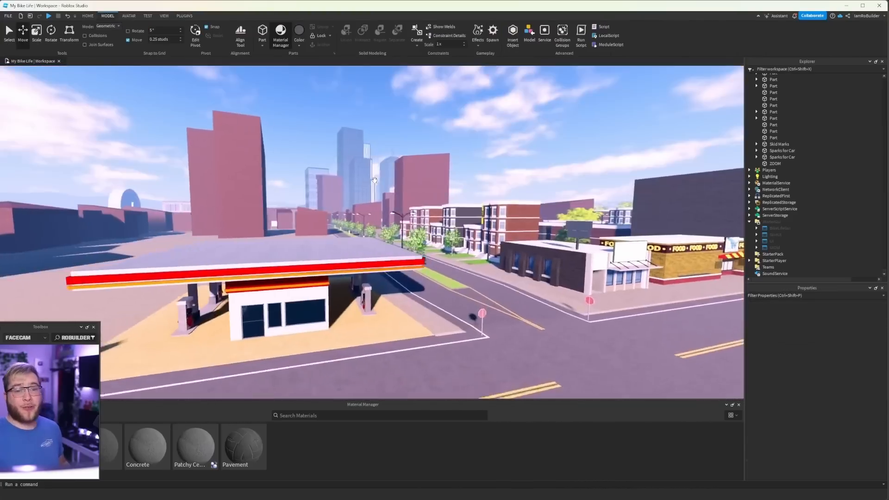
scroll(375, 180, up, 6)
right_drag(375, 180, 374, 180)
scroll(375, 180, up, 3)
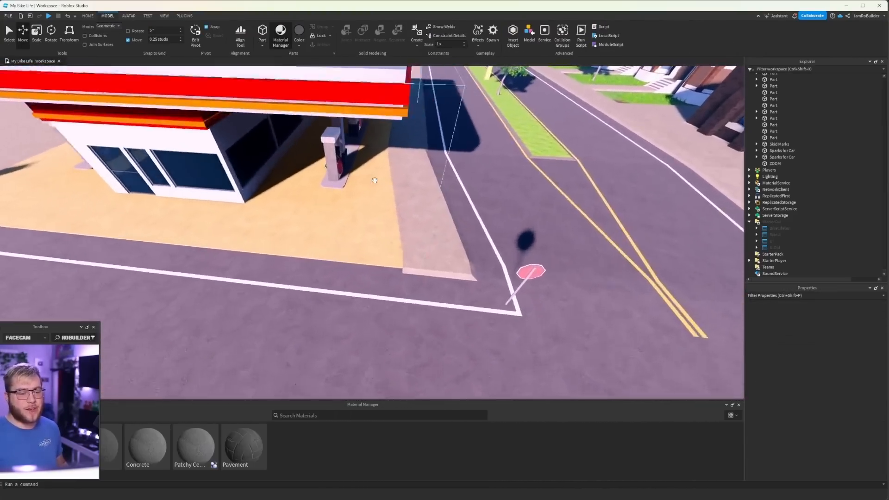
scroll(375, 180, down, 4)
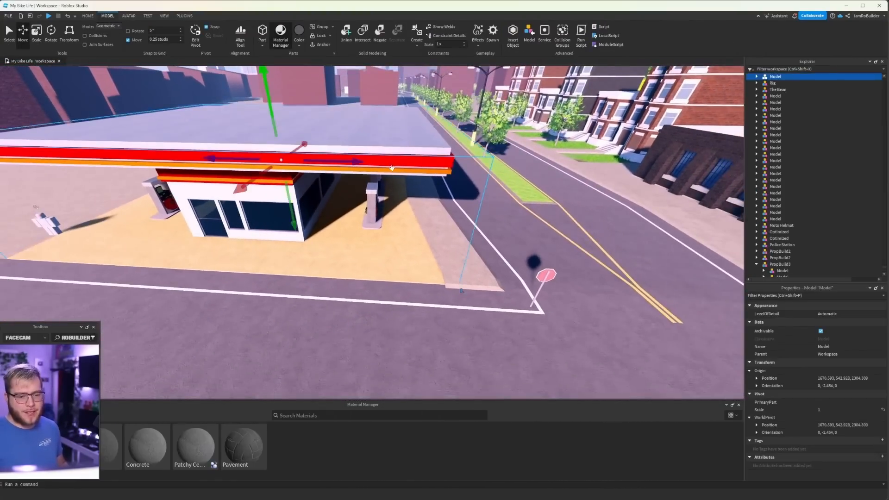
drag(347, 162, 340, 163)
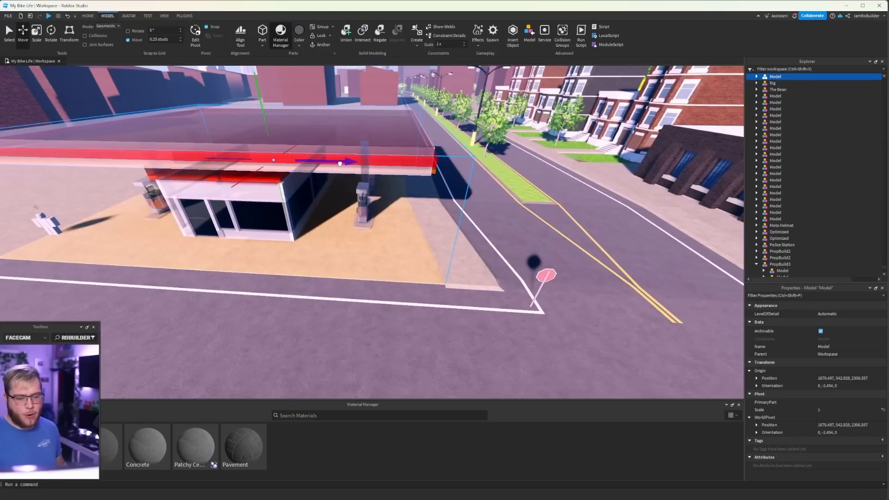
right_drag(340, 163, 339, 163)
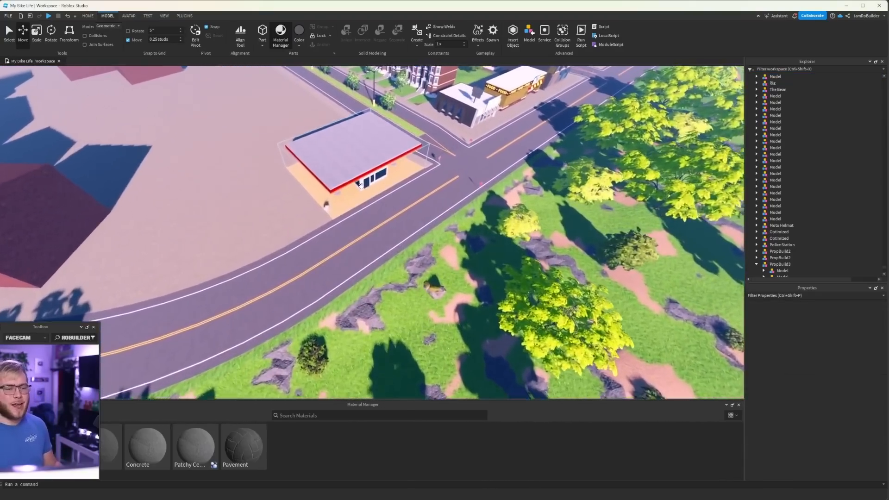
Step: Copy a canopy column with its base and place the pair beside the forecourt near the road as a sign post
key(w)
key(w)
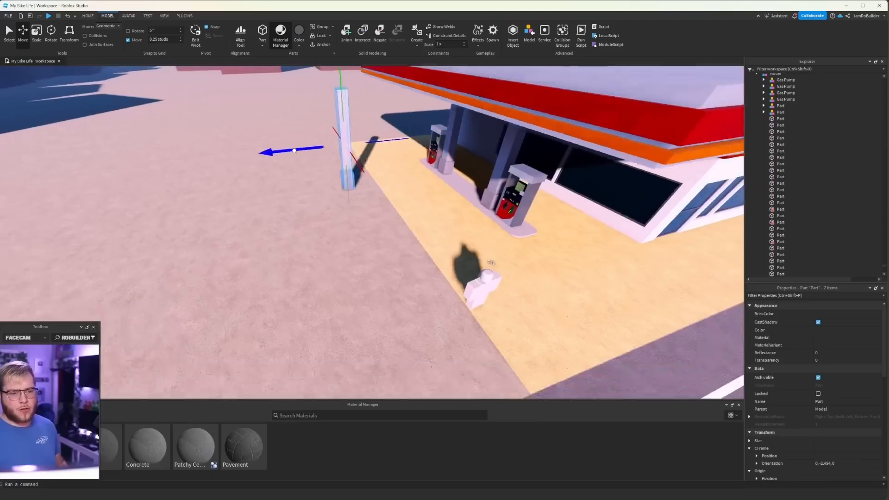
drag(294, 150, 292, 151)
key(s)
key(a)
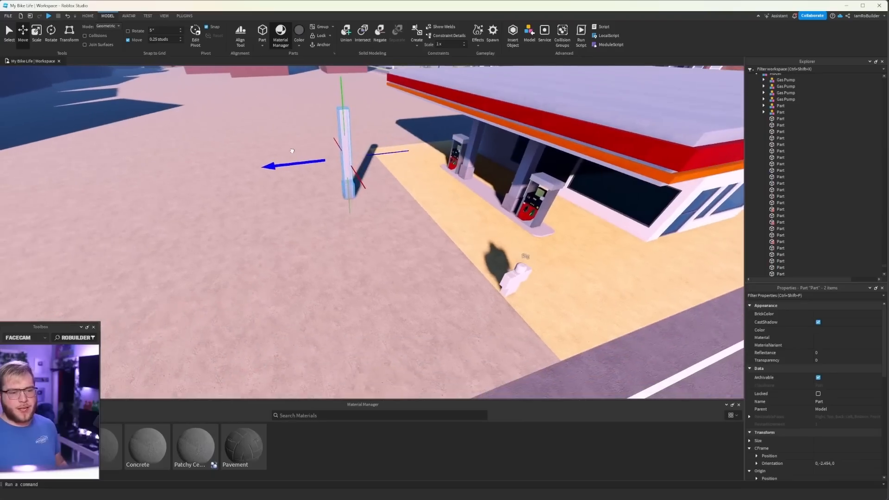
key(s)
drag(344, 172, 389, 297)
key(w)
right_drag(429, 279, 432, 279)
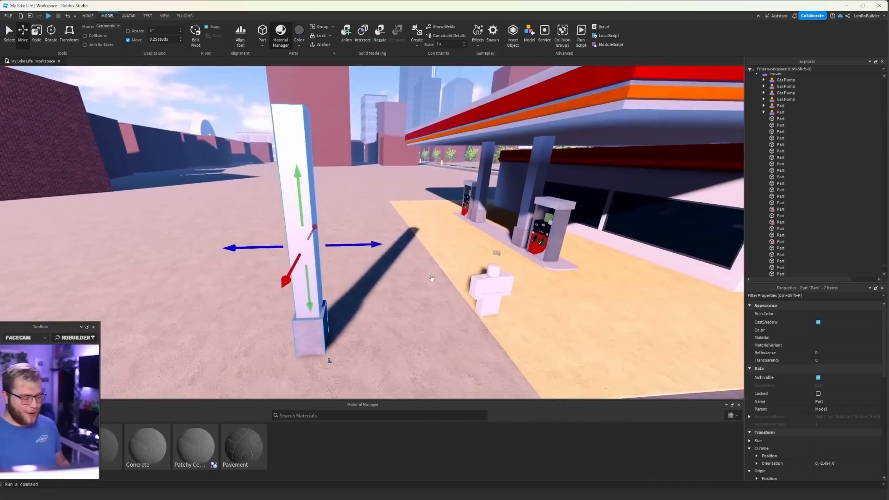
Step: Duplicate the post and base for the sign's second leg and add a red metal board between the two posts
drag(458, 235, 484, 239)
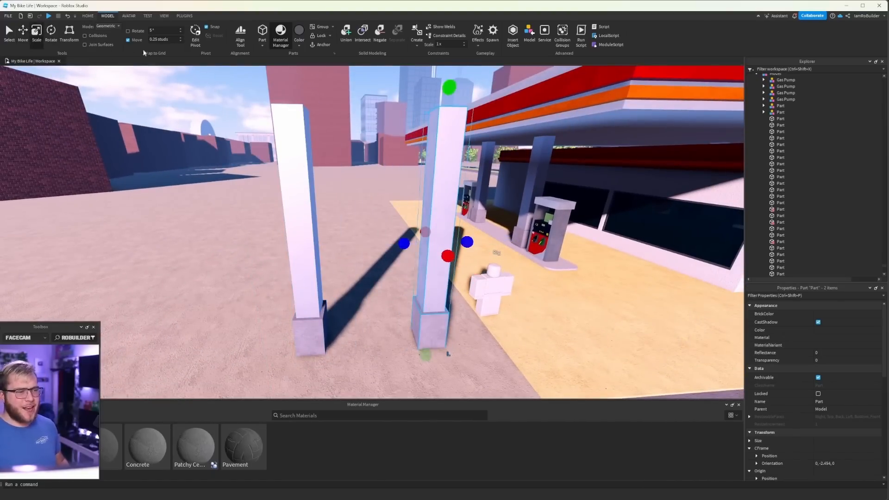
drag(336, 248, 325, 244)
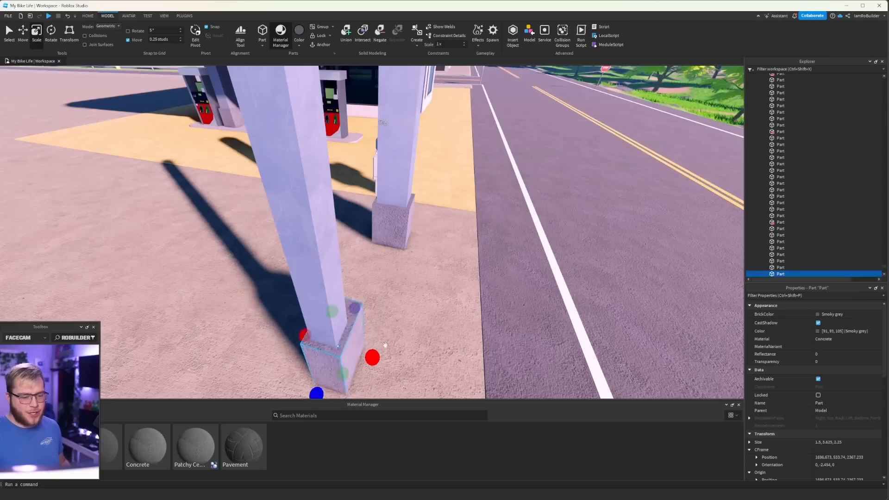
key(d)
right_drag(386, 345, 399, 295)
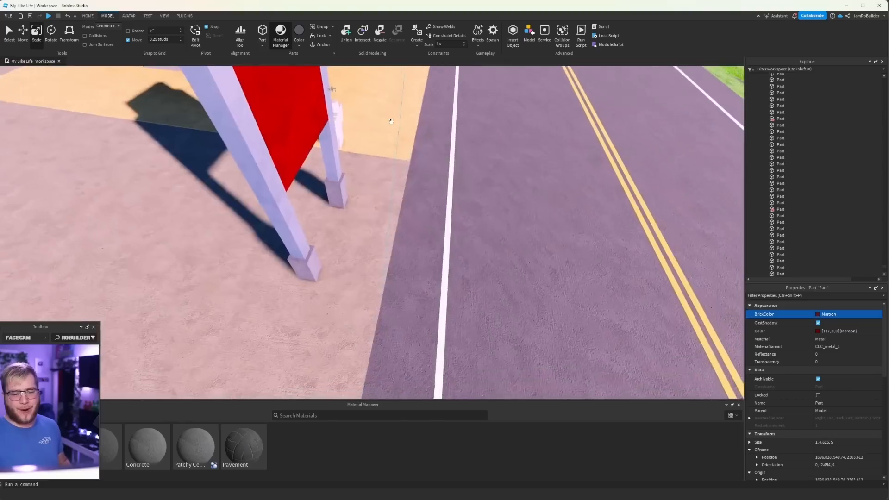
Step: Color the inset panel on the sign board CGA brown like the canopy stripe and stretch it down over the board
right_drag(338, 115, 309, 161)
key(w)
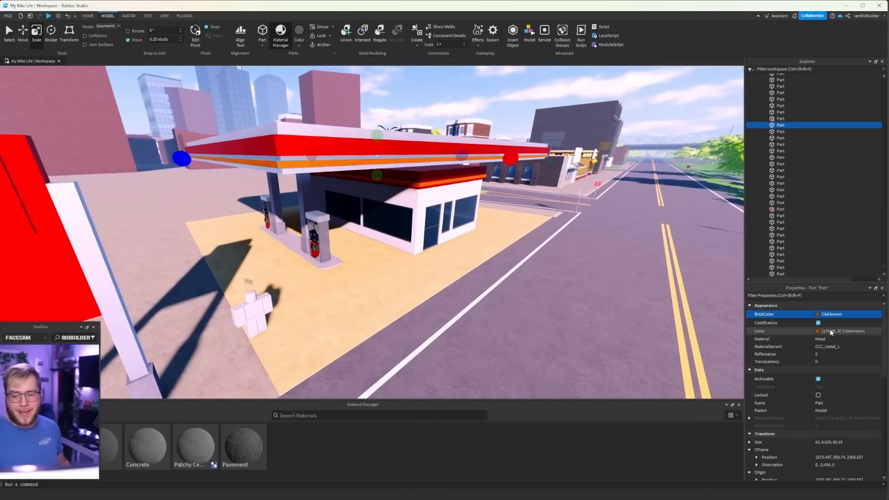
click(836, 332)
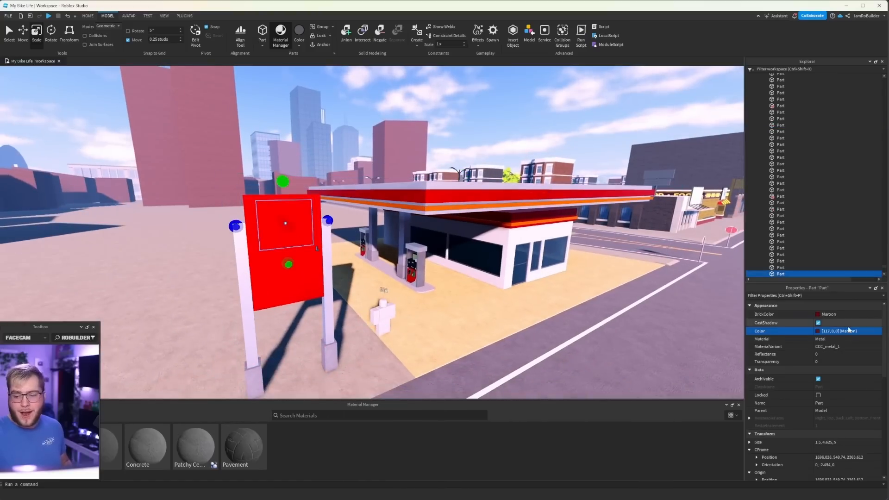
click(845, 331)
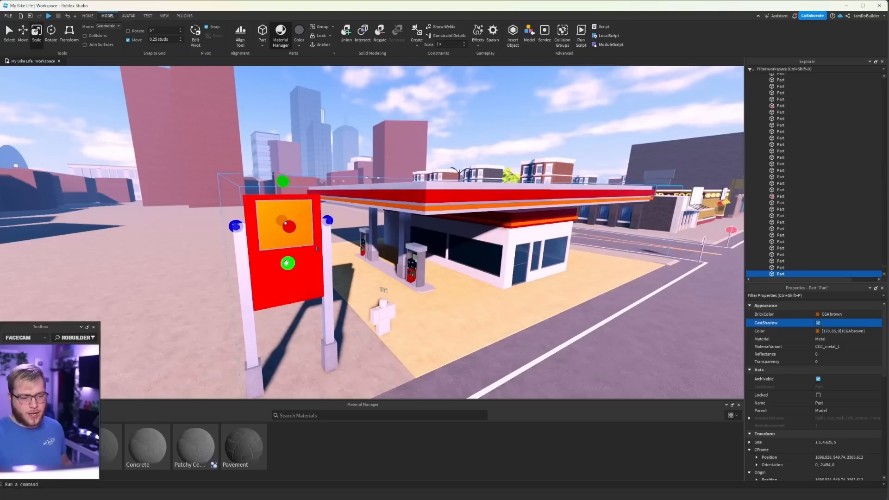
mouse_move(370, 197)
right_down()
mouse_move(370, 188)
mouse_move(372, 208)
right_up()
click(370, 199)
key(s)
key(w)
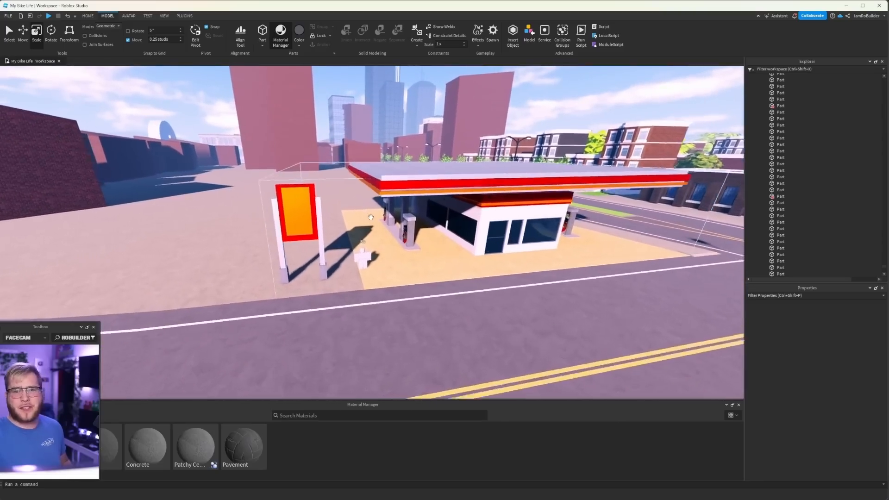
Step: Rotate the complete six-part sign by 90° and move it to the forecourt corner beside the road
click(268, 305)
key(ctrl+r)
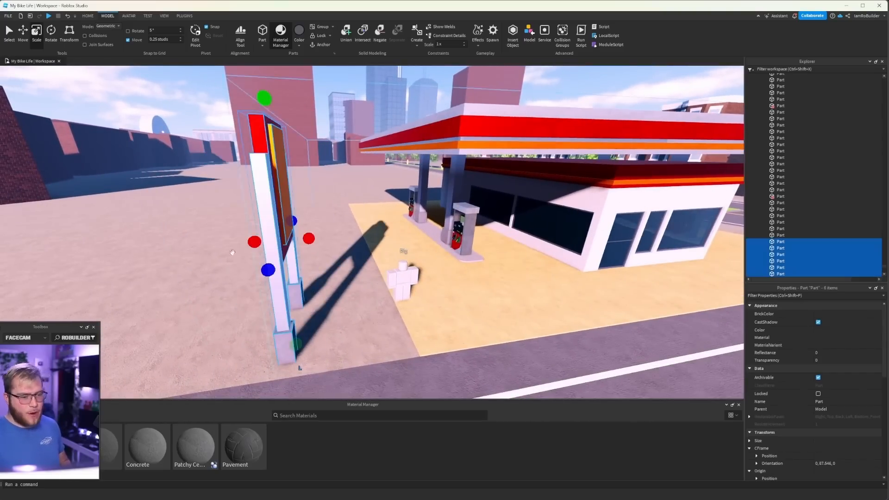
drag(325, 238, 395, 234)
key(s)
right_drag(391, 284, 393, 284)
key(w)
key(w)
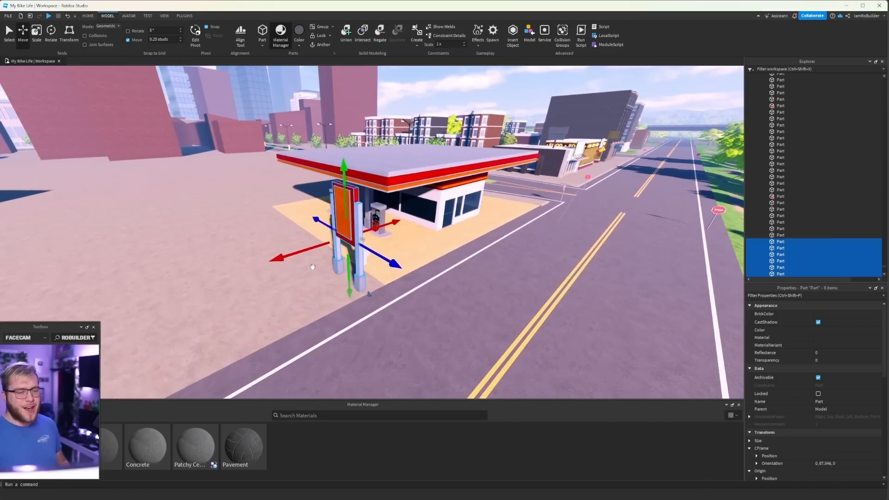
key(d)
key(w)
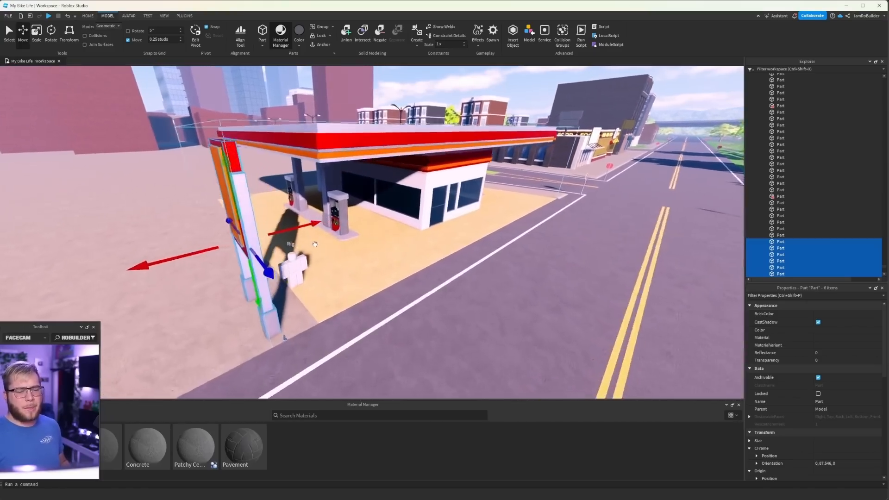
Step: Select the sidewalk concrete strip along the road beside the gas station and activate the Scale tool
key(s)
key(s)
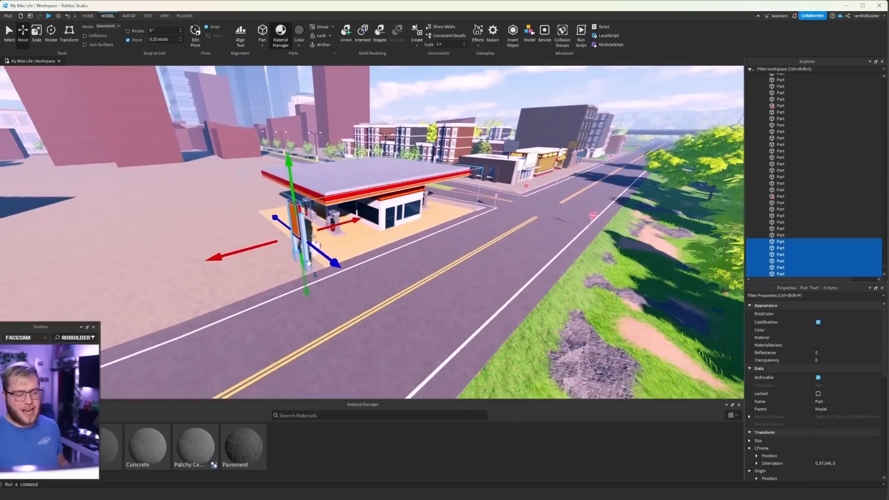
key(d)
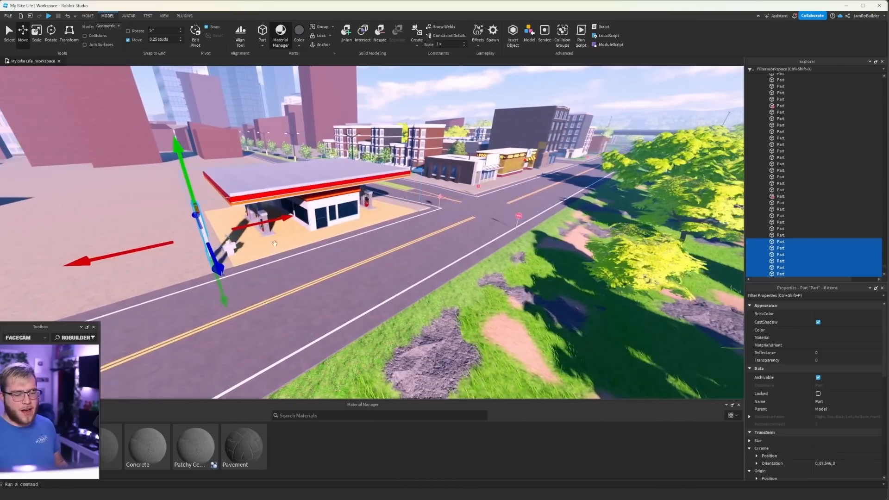
key(w)
right_drag(344, 267, 357, 243)
key(d)
click(347, 311)
scroll(347, 306, down, 5)
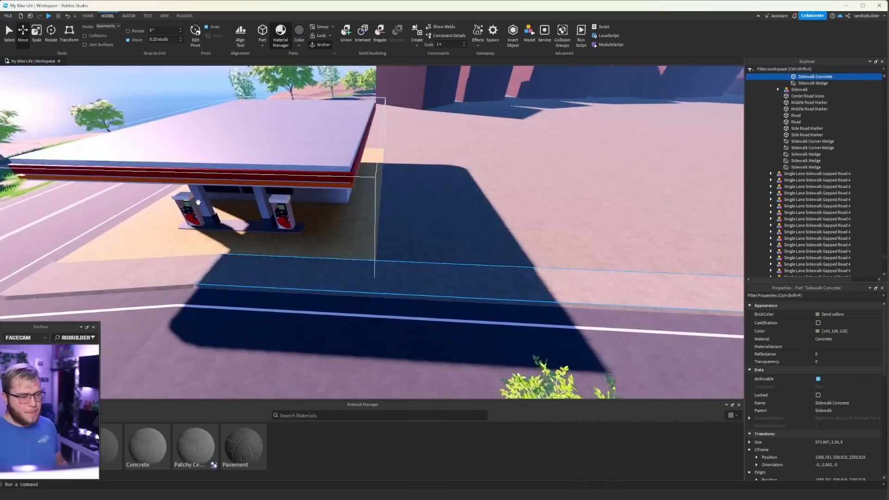
click(38, 32)
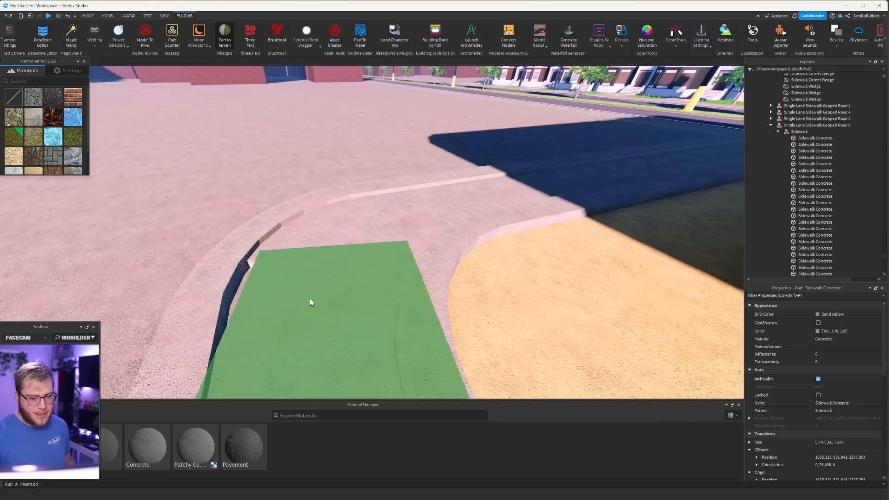
Step: Convert the planting areas between the curbs around the forecourt into grass terrain with the Part to Terrain plugin
scroll(310, 298, up, 5)
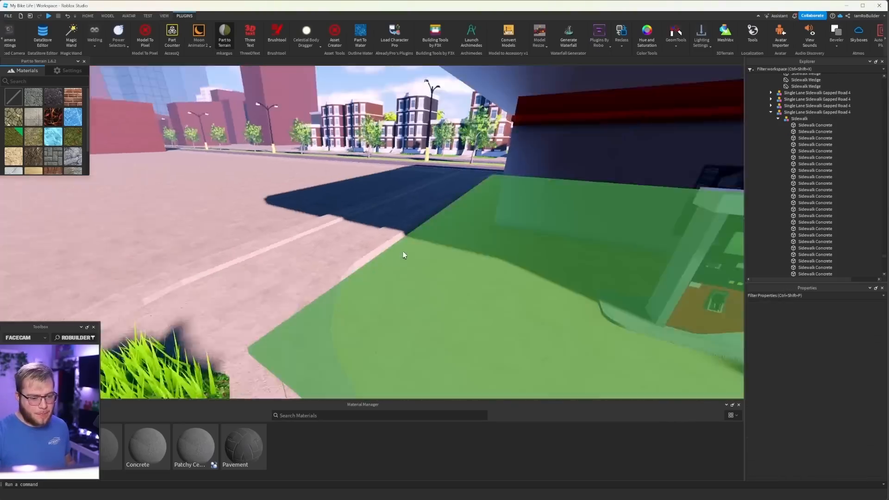
click(403, 254)
click(438, 329)
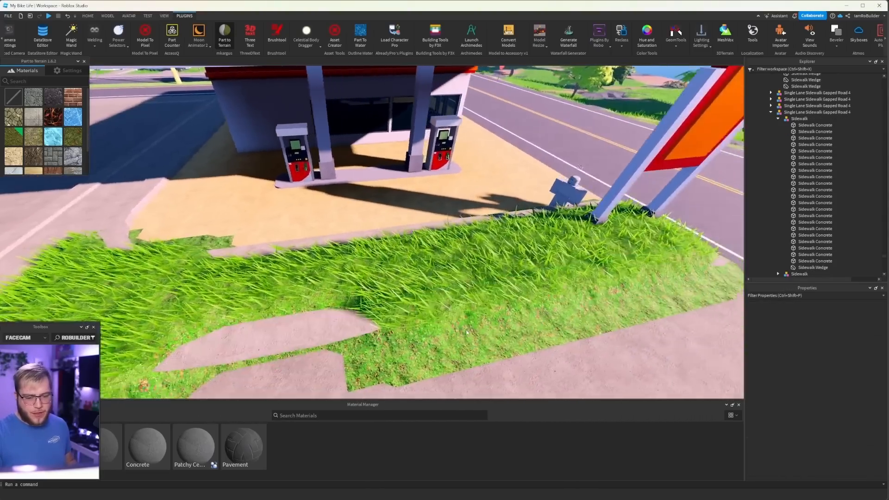
Step: Try subtracting the grass that spills past the forecourt curb with a size 1 Sculpt brush at strength 0.5
key(d)
key(a)
right_drag(465, 329, 466, 329)
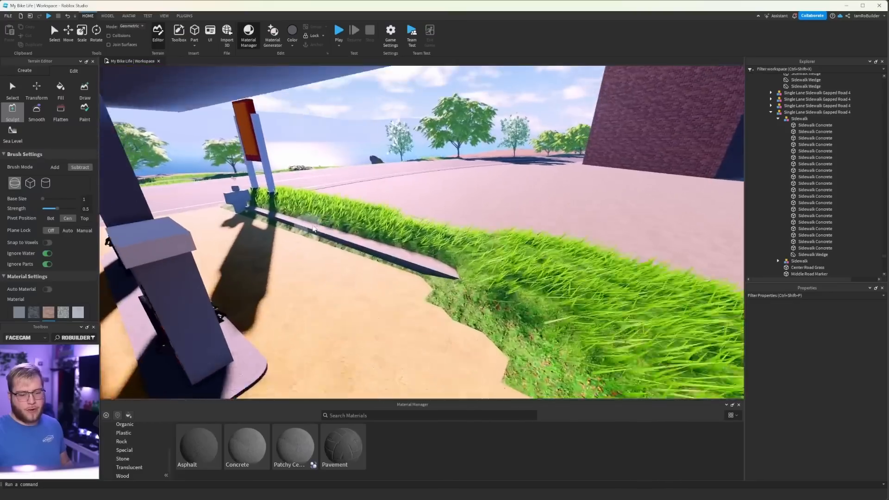
scroll(313, 229, up, 3)
right_drag(341, 237, 341, 237)
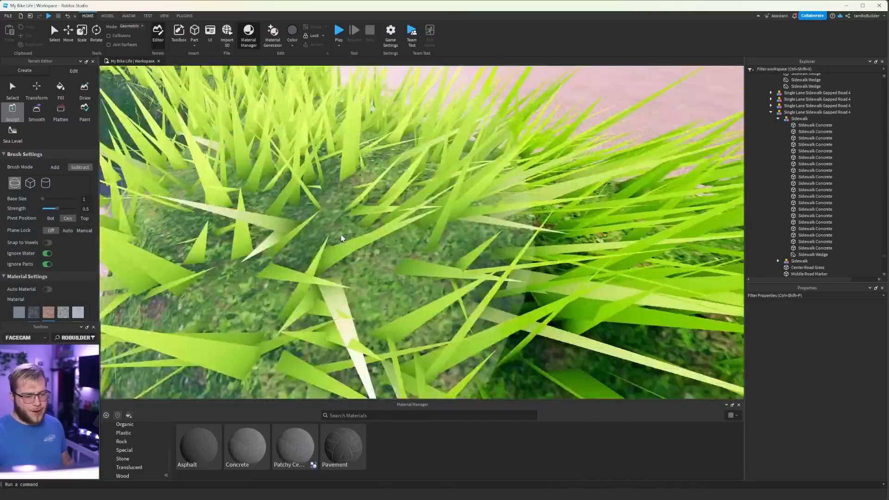
scroll(342, 237, down, 3)
key(ctrl+z)
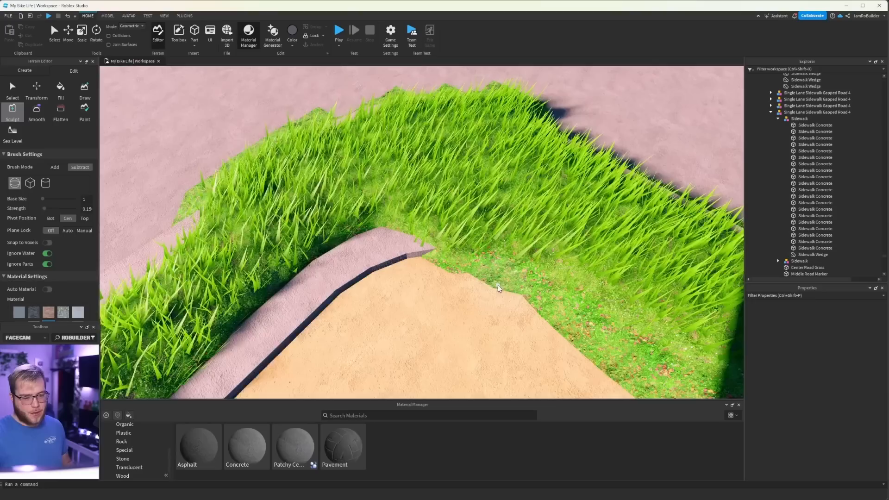
Step: Lower the Sculpt brush strength and subtract the grass overlapping the sandy forecourt along the inner curb
right_drag(463, 265, 496, 270)
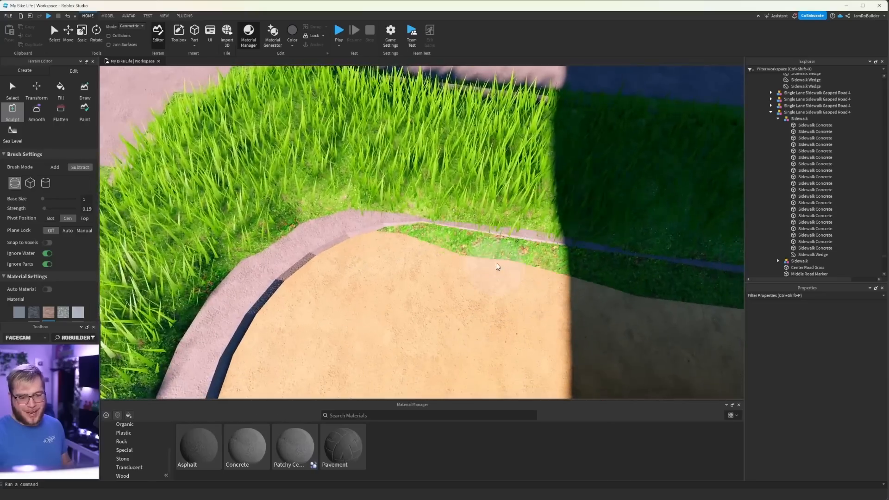
right_drag(420, 248, 454, 272)
key(d)
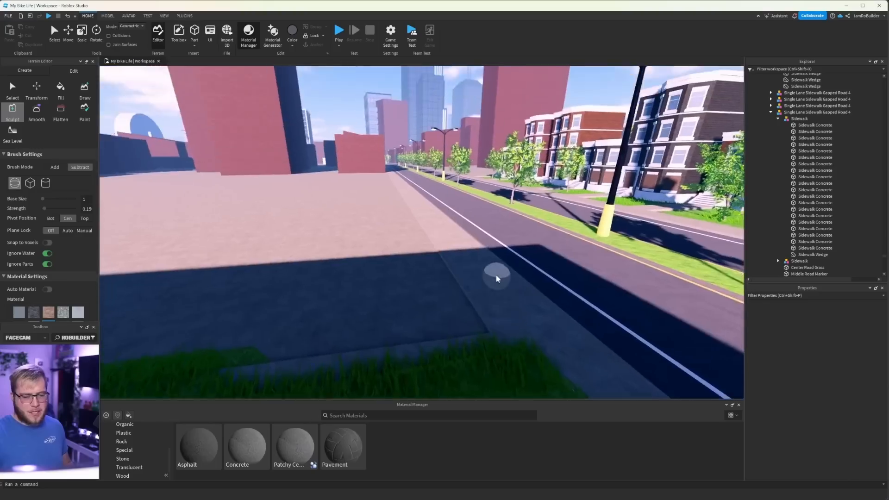
Step: Subtract the grass spilling over the outer curb so the planting strip ends cleanly at its edges
key(s)
right_drag(496, 277, 521, 274)
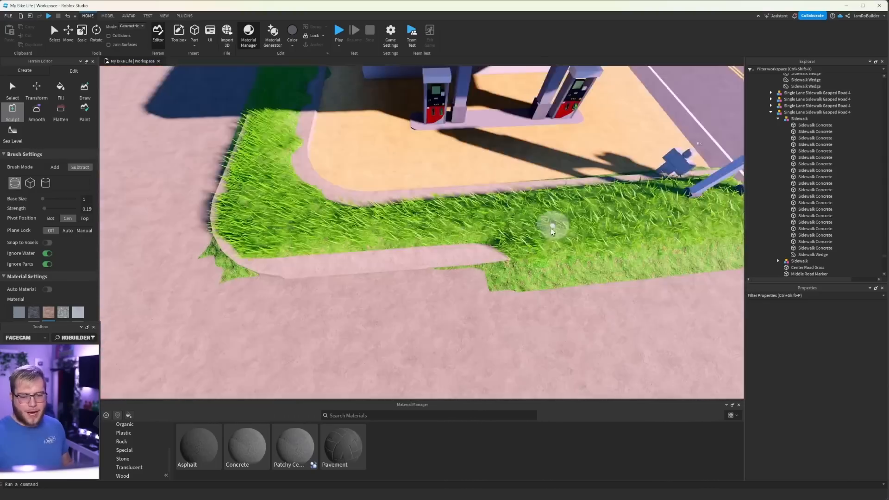
key(d)
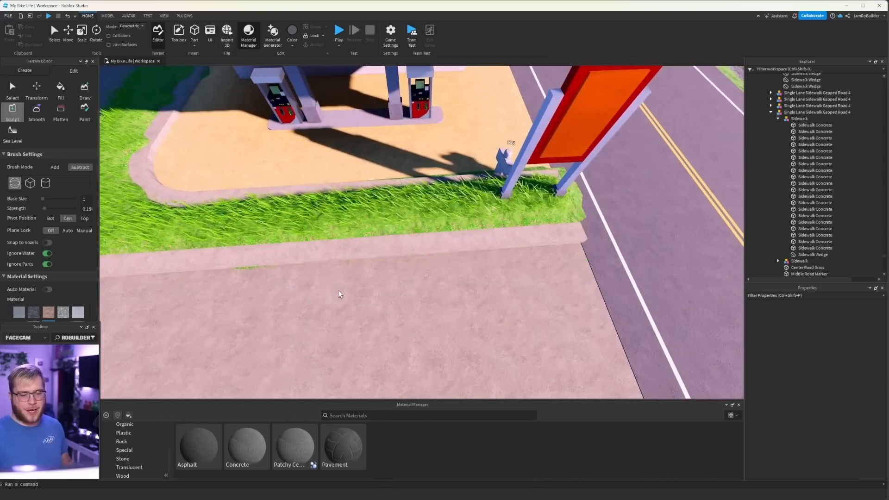
key(a)
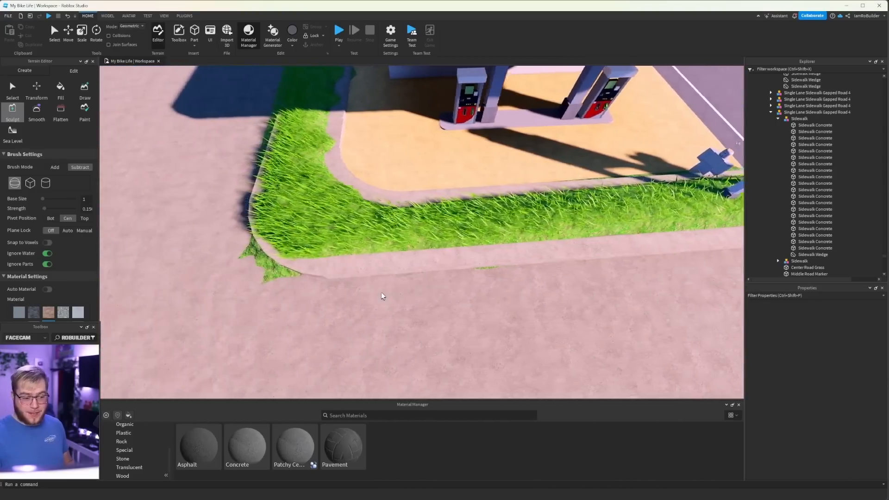
right_drag(364, 268, 380, 267)
right_drag(319, 215, 321, 216)
Step: Examine the gas station, its roadside sign and the new grass strip from across the road
key(w)
key(s)
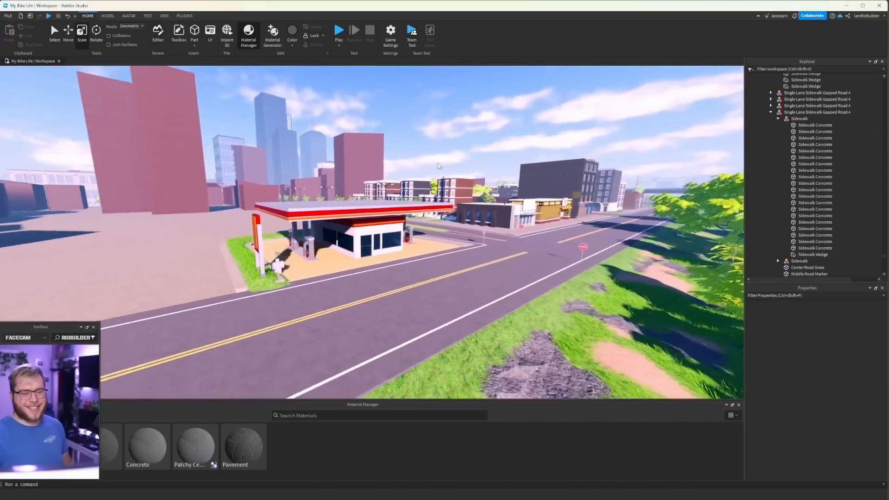
key(s)
right_drag(439, 166, 438, 166)
key(w)
key(d)
key(w)
key(a)
key(s)
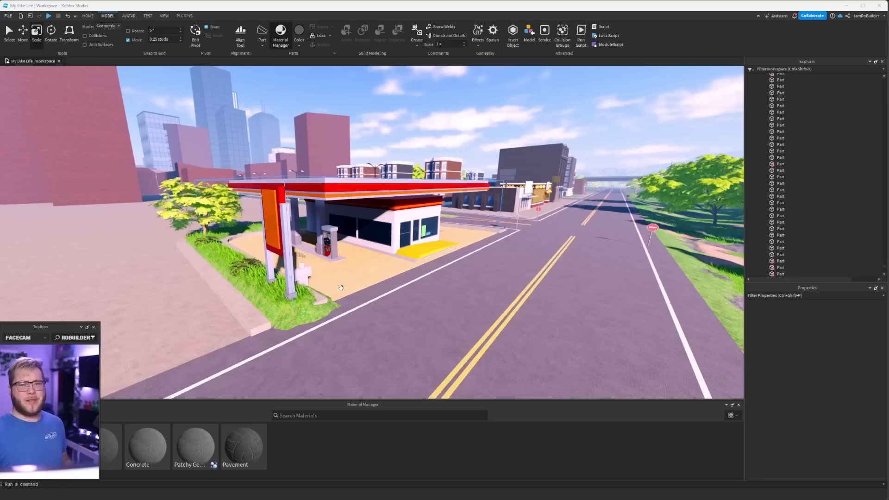
Step: Inspect the gas station with its planted strip and yellow shopfront markings from the intersection and surrounding streets
key(d)
right_drag(376, 296, 378, 296)
key(w)
key(a)
key(s)
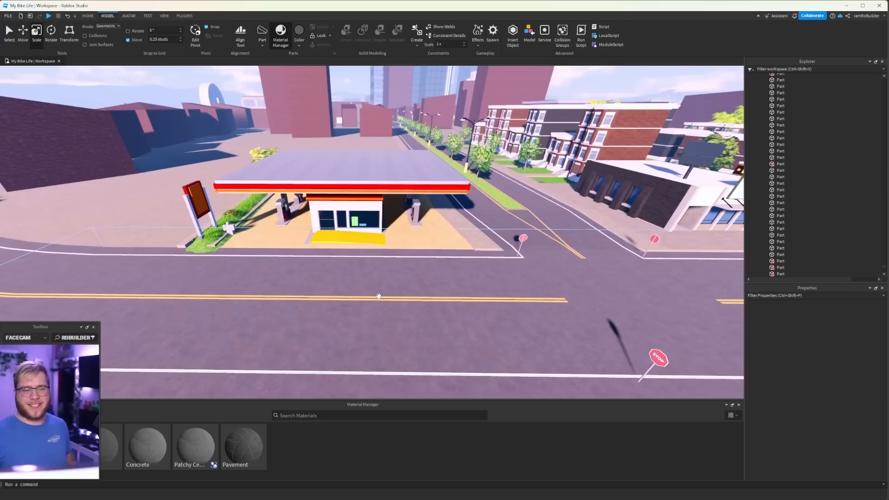
key(s)
right_drag(382, 254, 303, 251)
key(w)
key(w)
key(w)
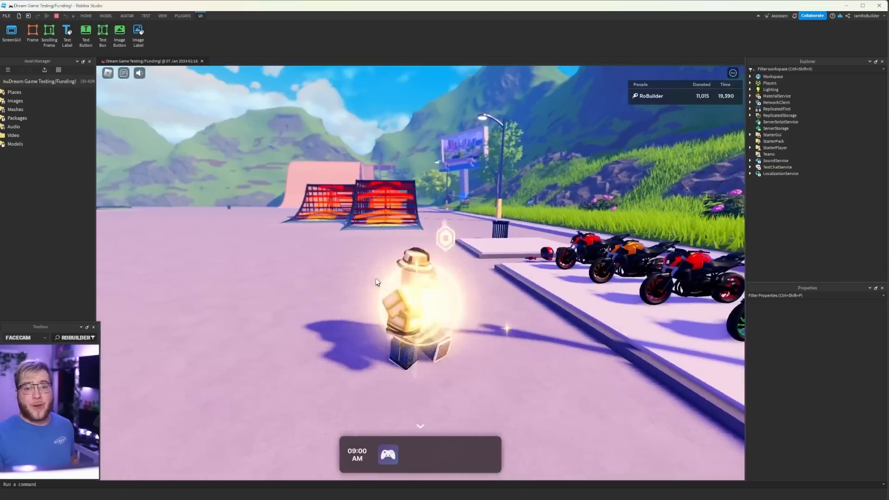
Step: In the Dream Game Testing/Funding! playtest, walk to the parked motorcycles, mount one and ride toward the ramps
key(w)
right_drag(376, 279, 398, 260)
key(e)
key(w)
key(d)
key(w)
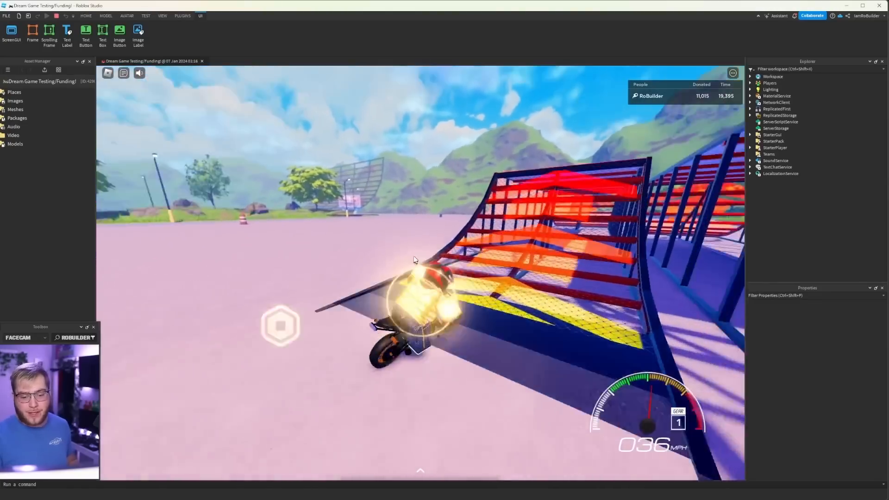
Step: Test-ride the motorcycle across the open stunt area, steering both ways between the ramps and barriers
key(w)
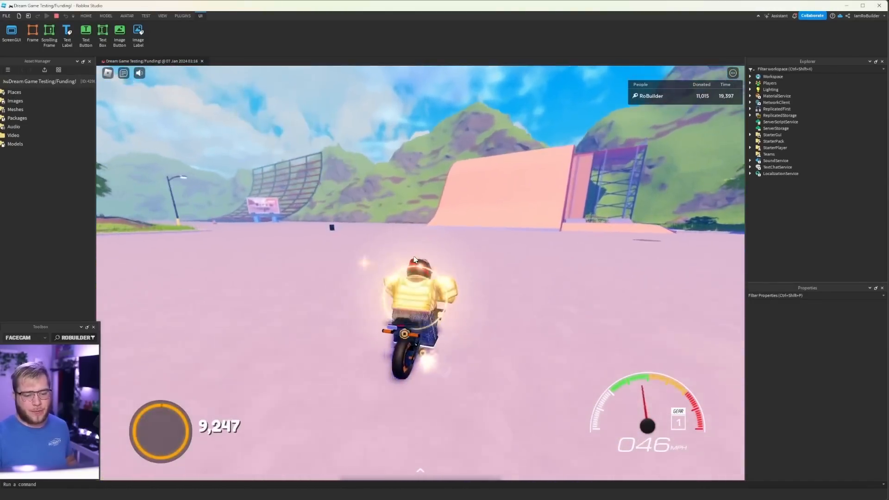
key(a)
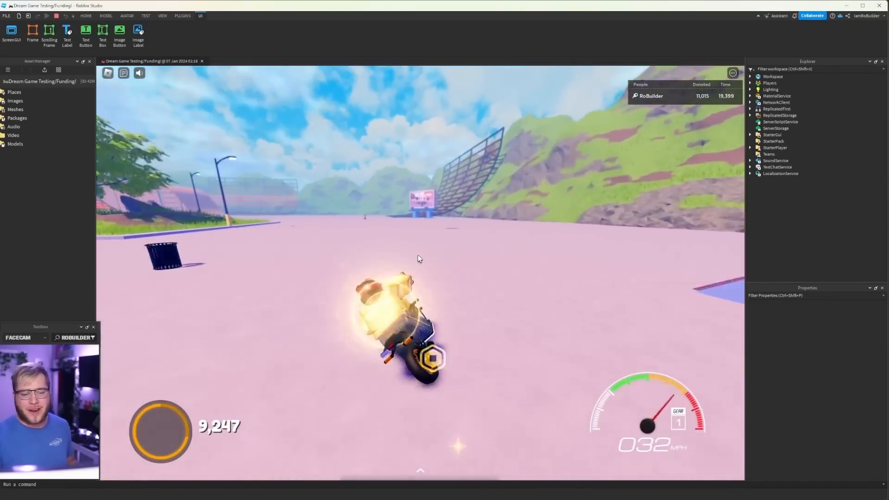
key(d)
key(a)
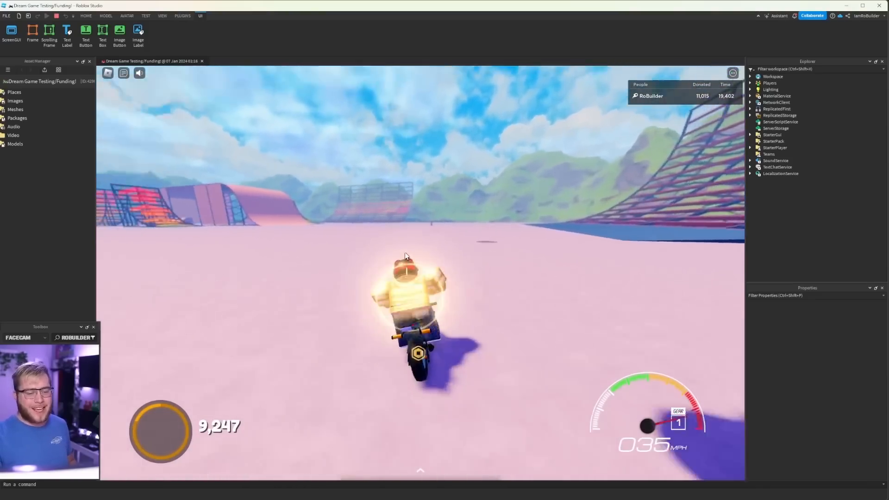
right_drag(420, 263, 405, 251)
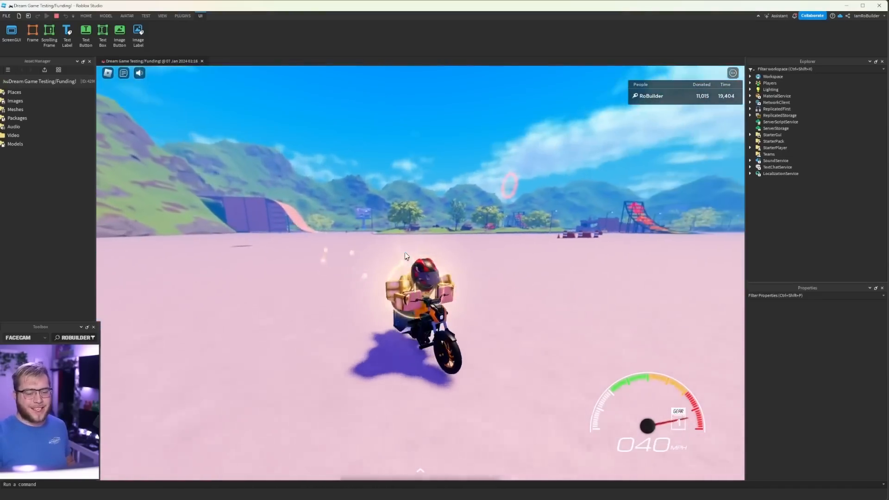
key(d)
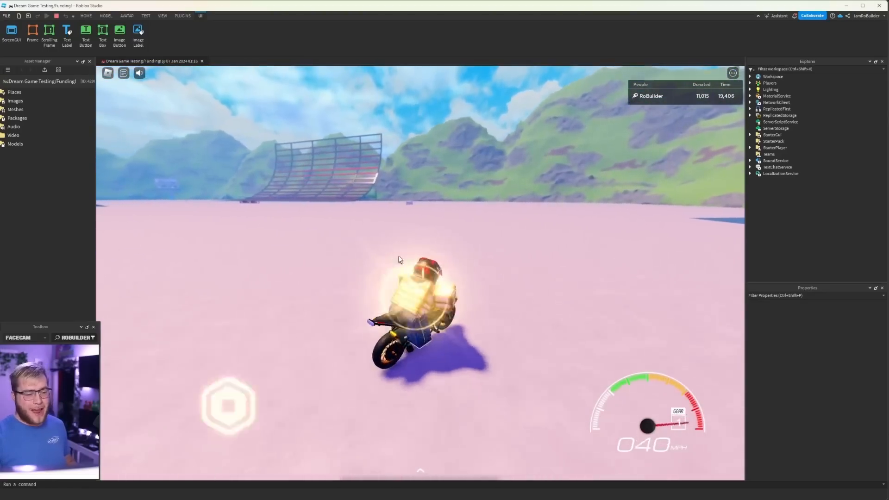
key(a)
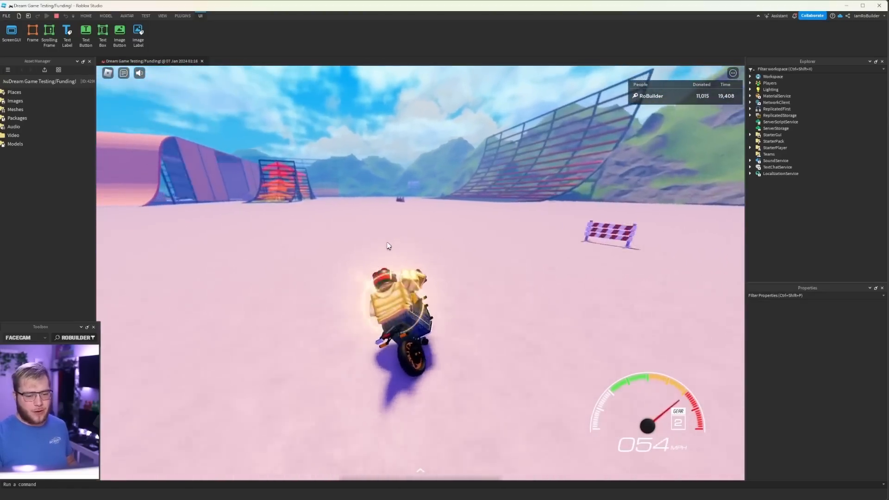
key(a)
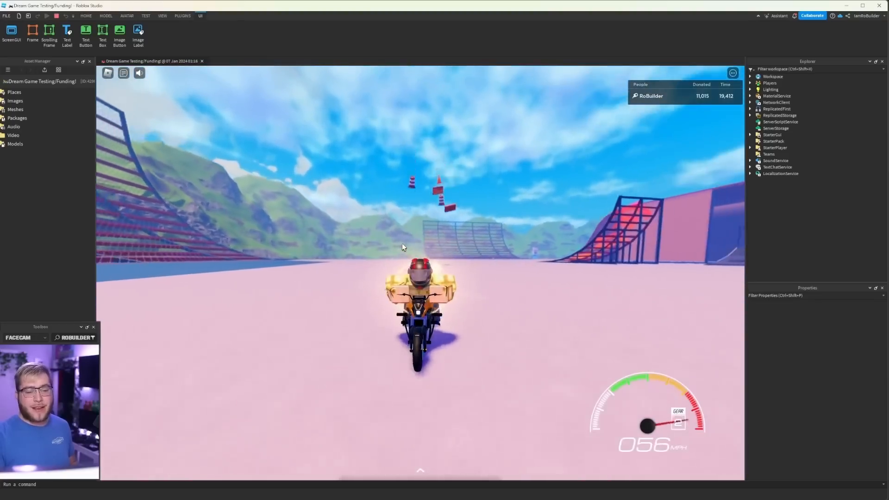
key(d)
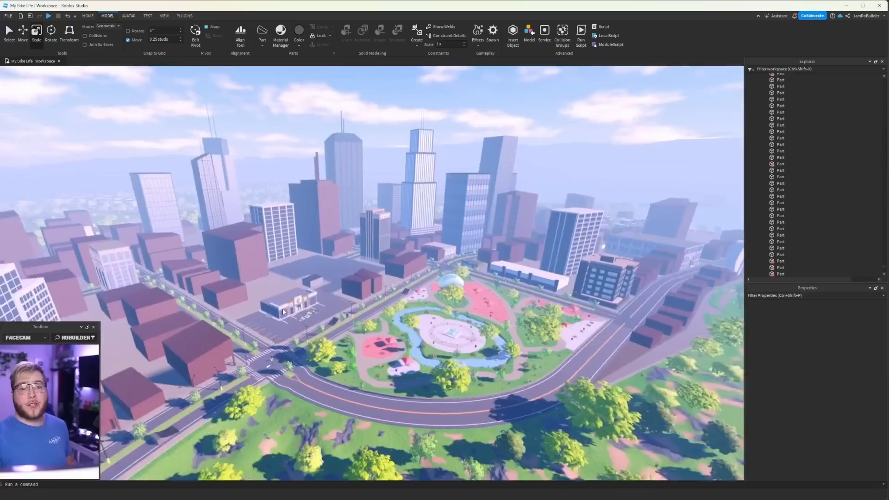
Step: Return to the My Bike Life map and survey the city around the central park
key(w)
right_drag(283, 312, 414, 272)
key(s)
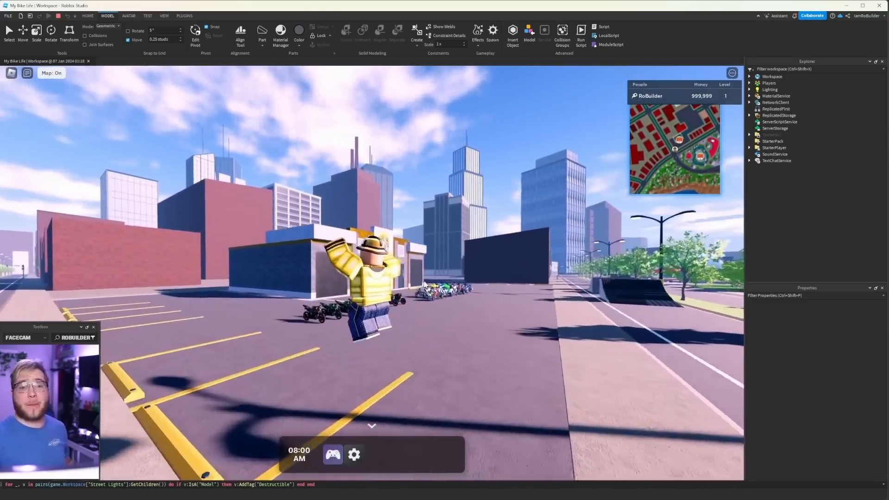
Step: In the My Bike Life playtest, run and jump across the parking lot and mount a motorcycle
key(w)
right_drag(425, 286, 439, 286)
key(space)
key(e)
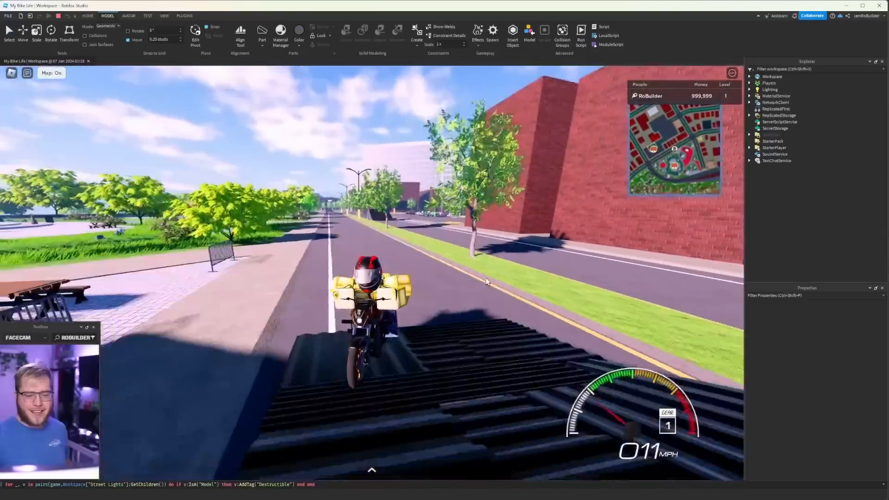
Step: Turn the motorcycle around on the dark ramp and ride down the road and grass median past the park
key(a)
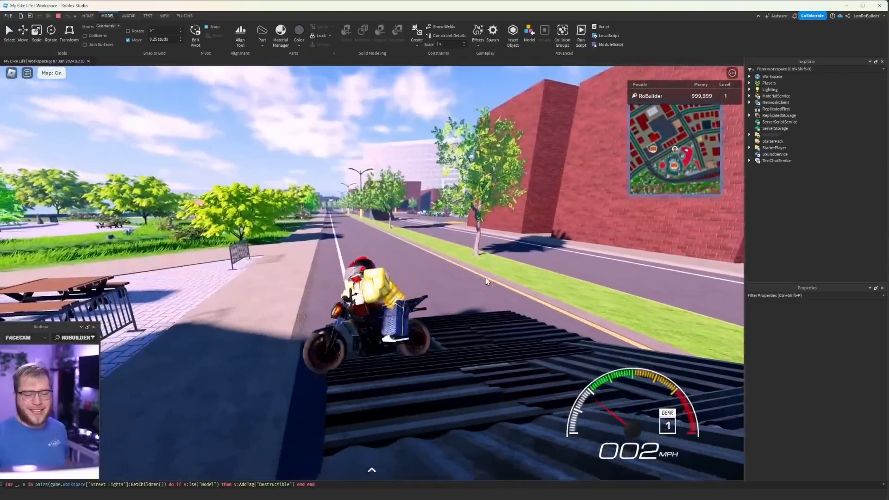
key(d)
key(w)
key(d)
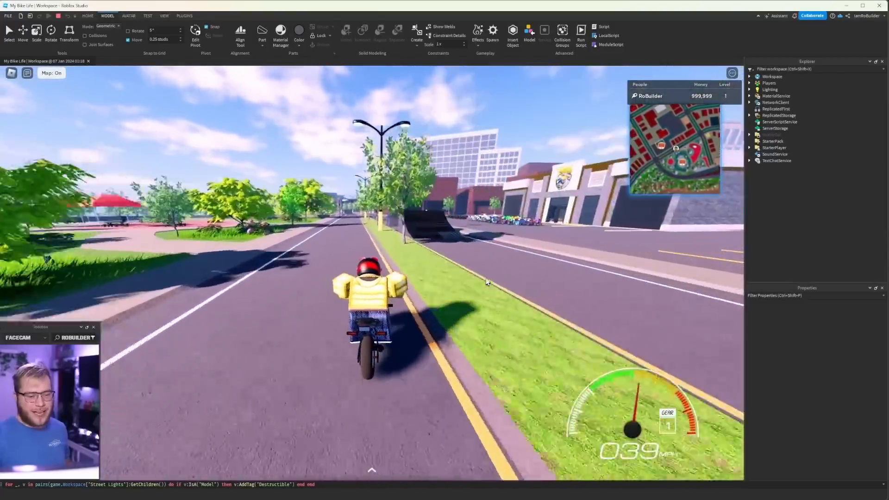
key(a)
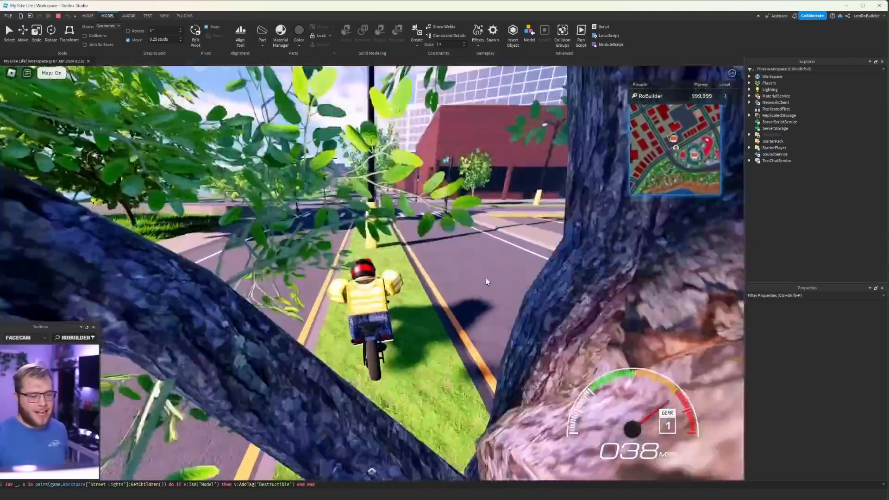
key(a)
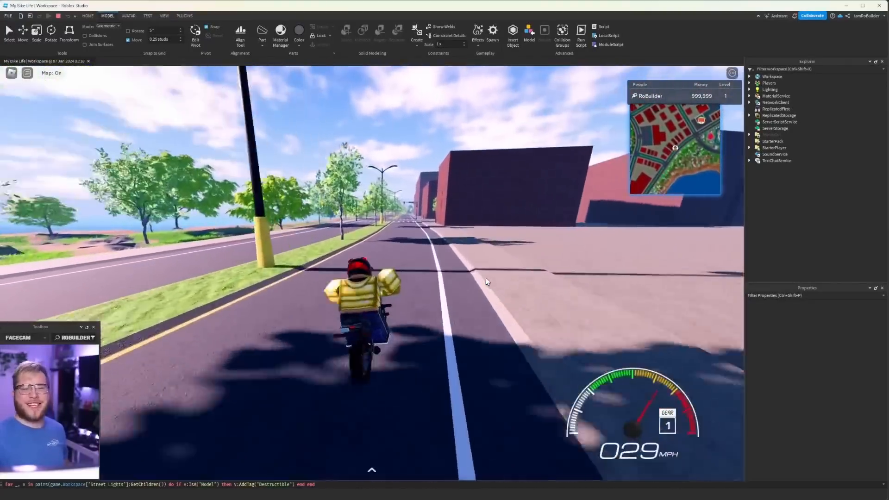
Step: Ride the motorcycle along the waterfront and between the brick blockouts, turning at the crosswalk toward the hospital
key(w)
key(a)
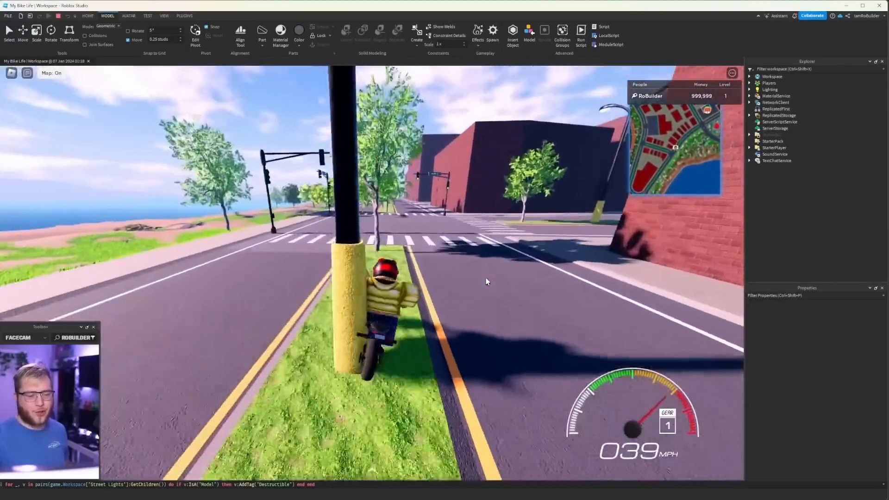
key(d)
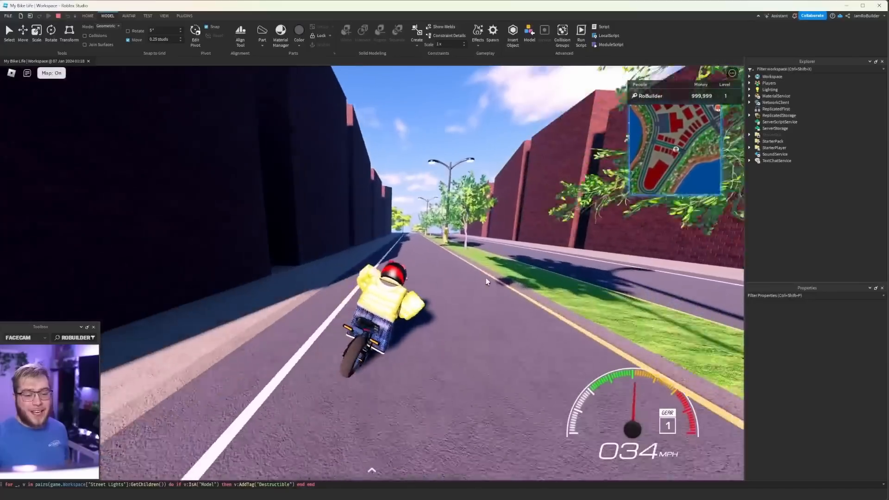
key(w)
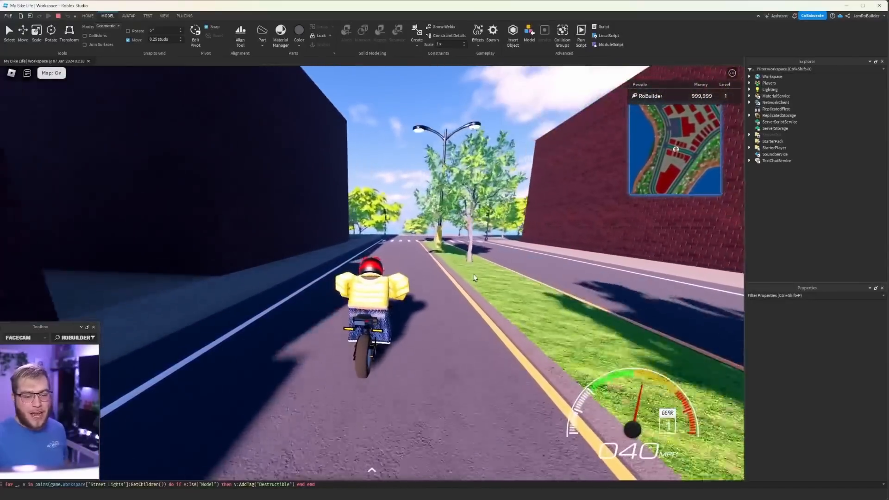
key(a)
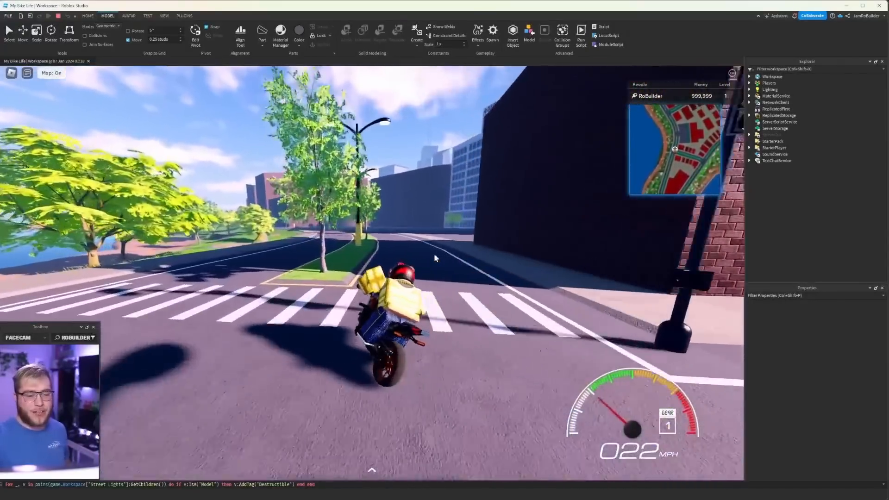
key(w)
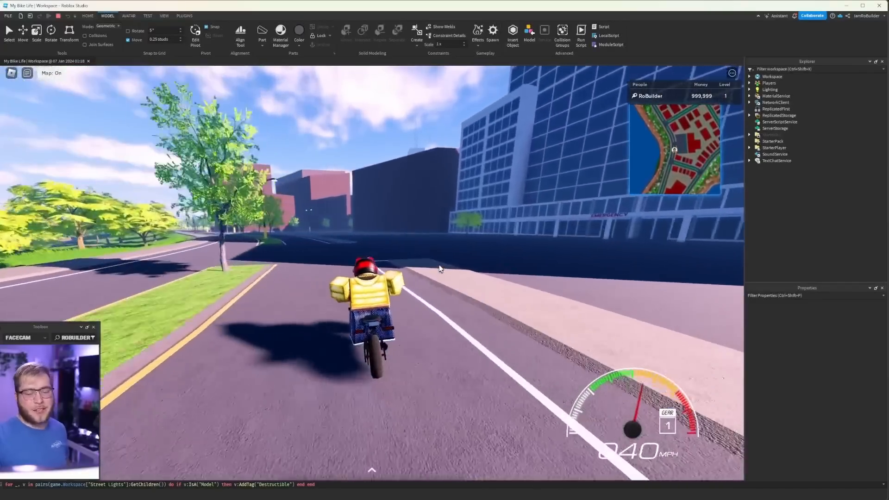
Step: Turn into the hospital lot and ride the motorcycle beneath the EMERGENCY canopy alongside the facade
key(d)
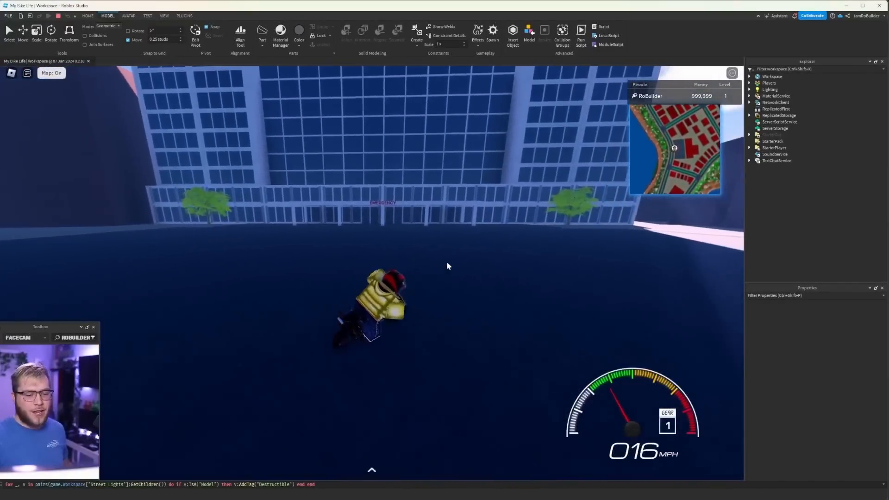
key(w)
key(a)
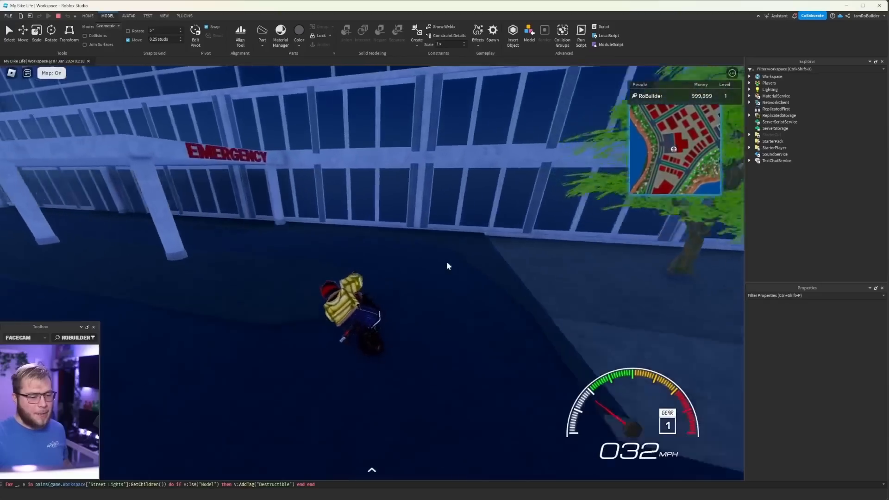
key(s)
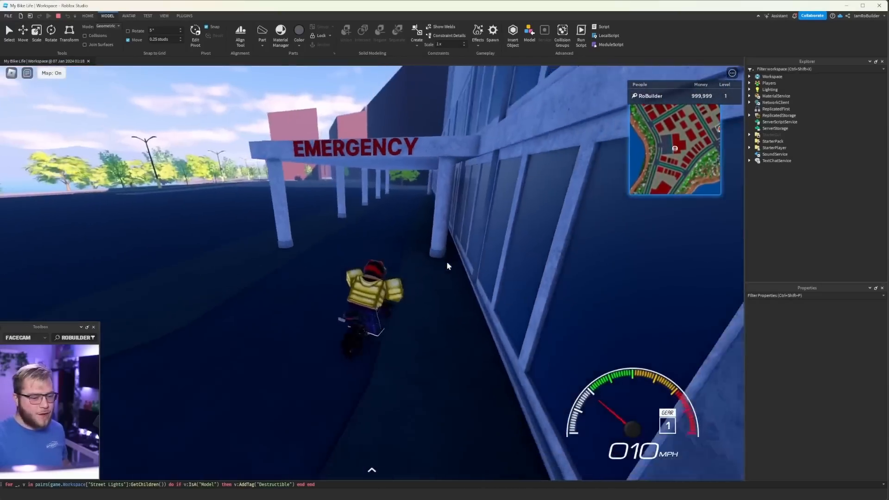
key(w)
key(a)
key(w)
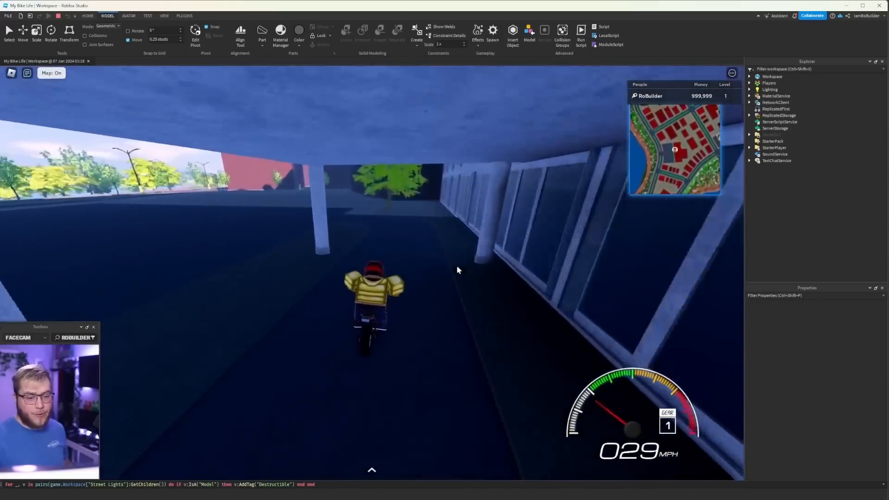
Step: Circle out of the hospital lot and ride the motorcycle back along the road to the crosswalk by the brick blockouts
key(a)
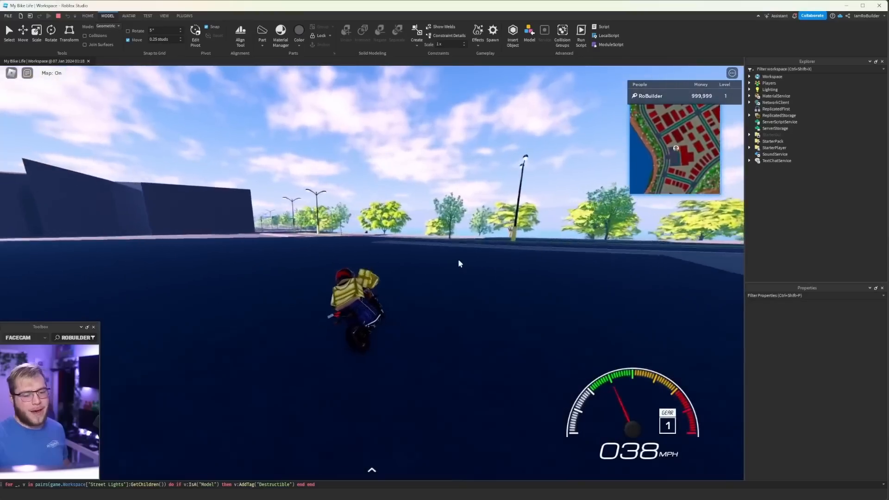
key(w)
key(a)
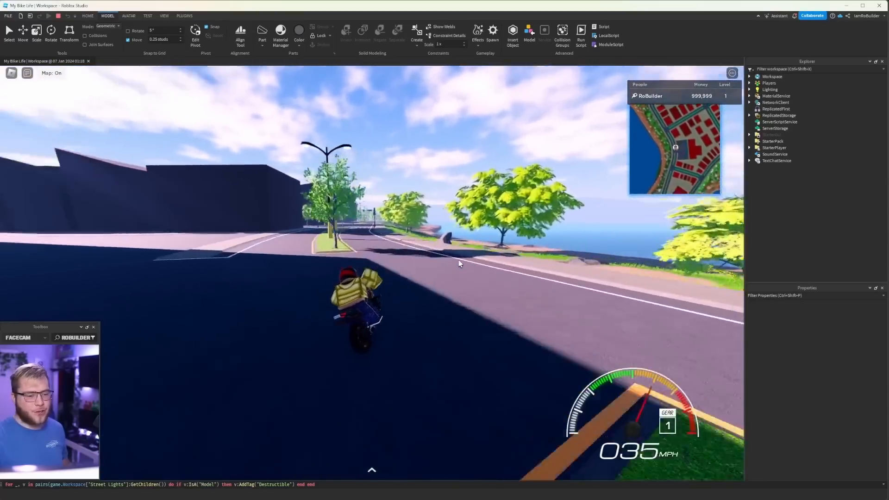
key(w)
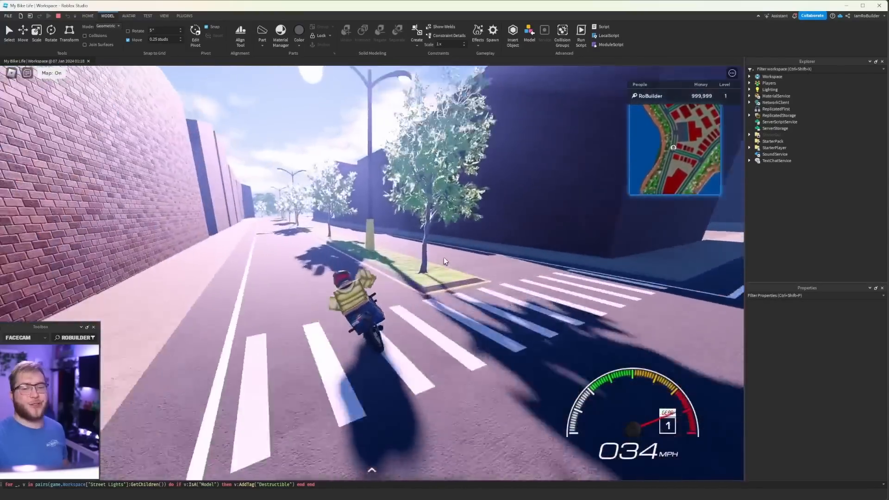
Step: Ride the motorcycle down the street between the brick blockouts and through the intersection onto the road beside the beach
key(w)
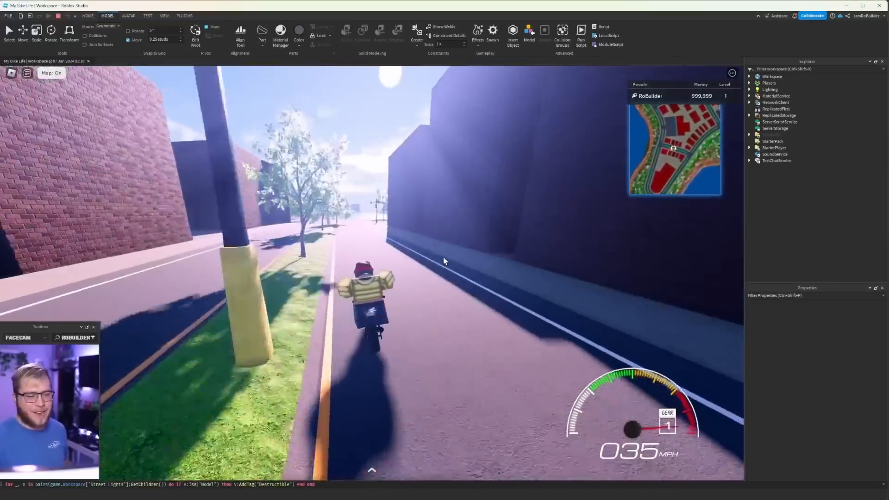
key(w)
key(d)
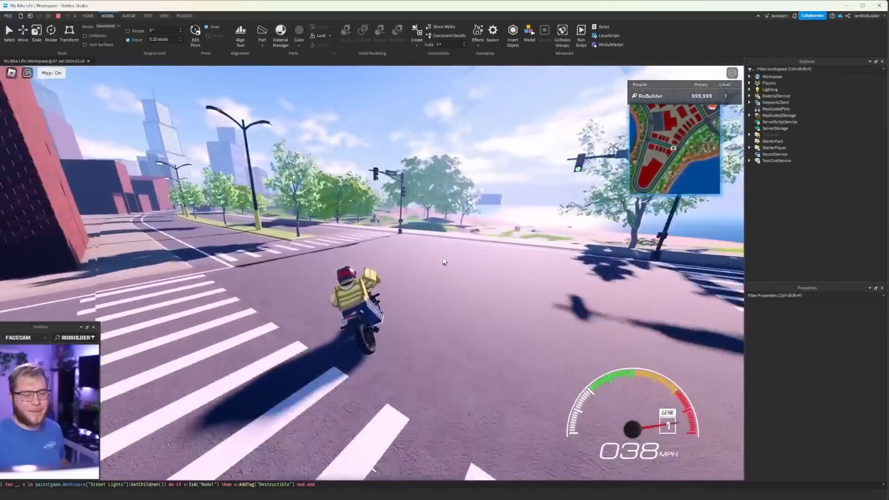
key(w)
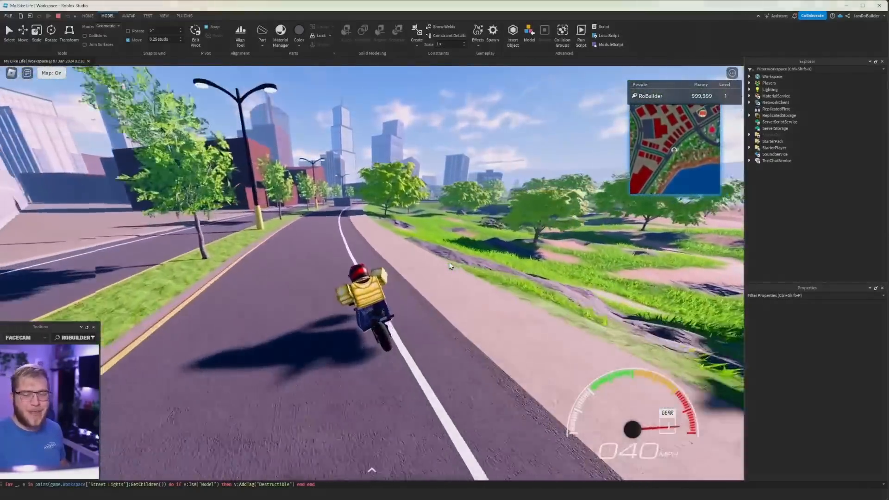